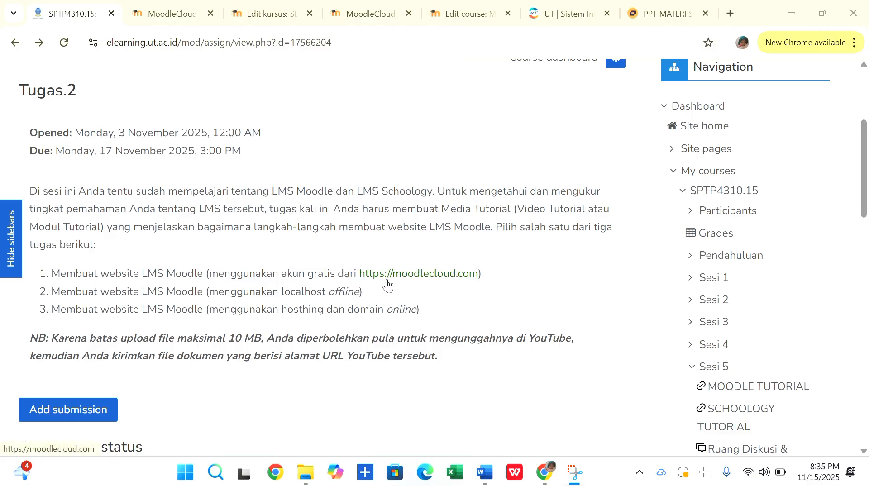
Open the MoodleCloud website from the Tugas.2 assignment link and start a free trial sign-up from its customer login page.
left_click(452, 281)
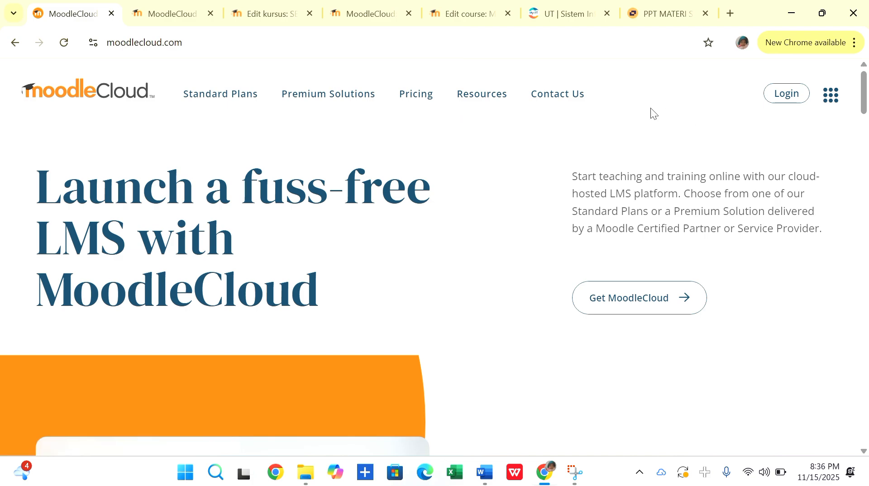
scroll(486, 179, "down", 1)
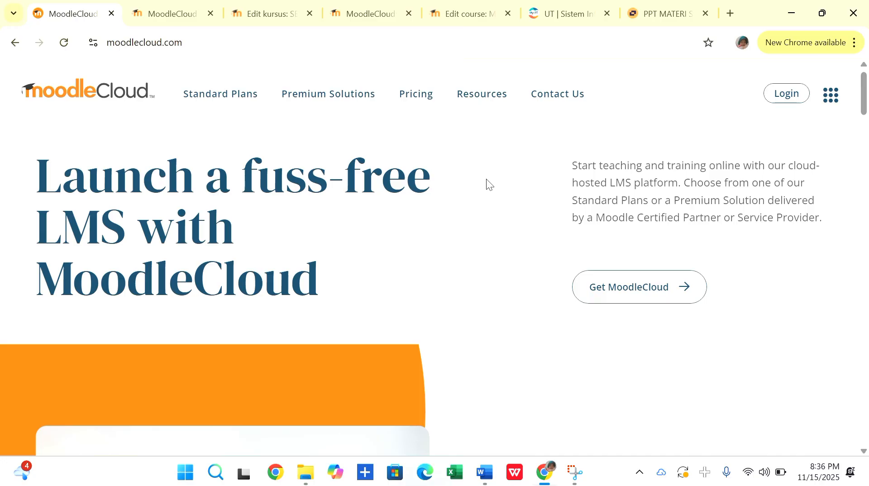
scroll(486, 178, "down", 1)
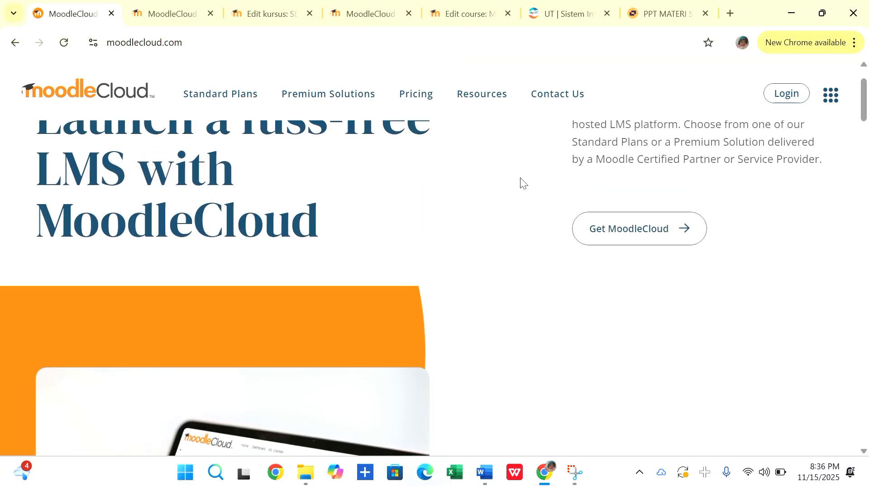
scroll(682, 178, "up", 1)
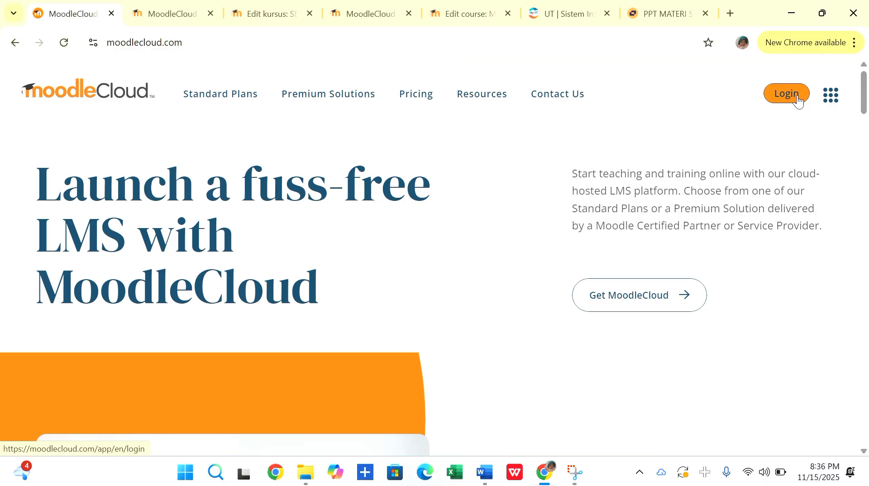
left_click(799, 101)
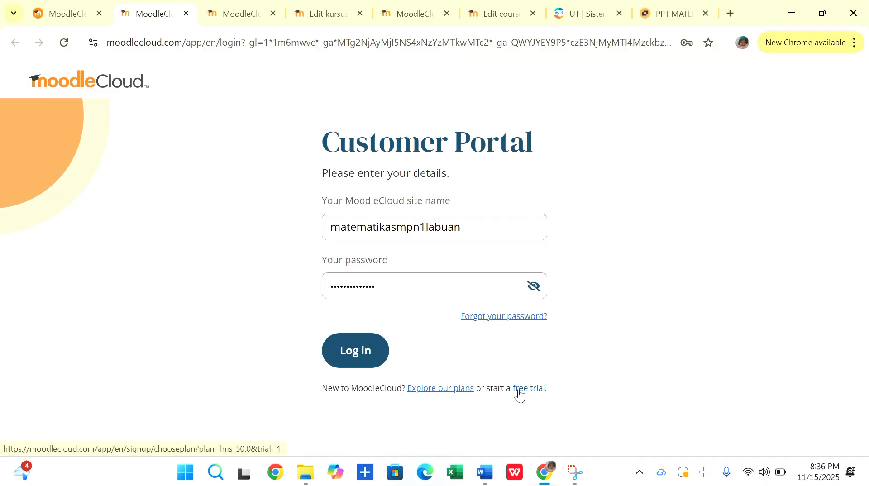
left_click(536, 390)
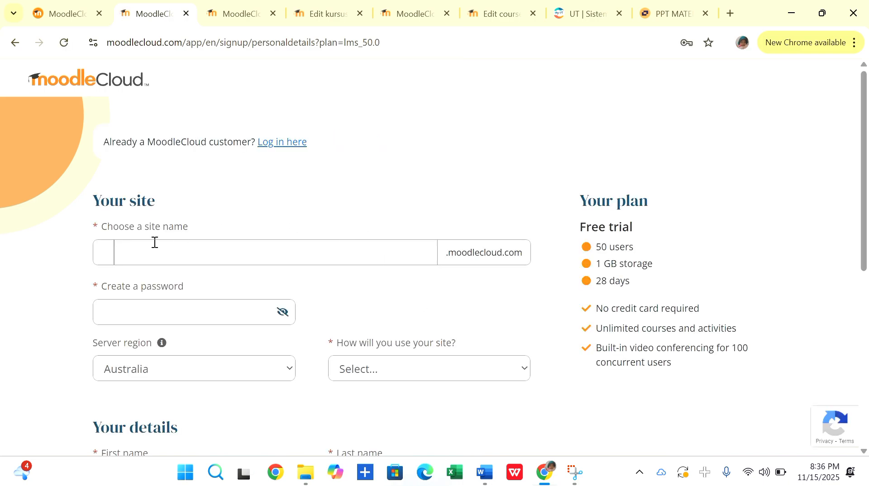
Enter a site name made of the owner's first name followed by "course" for the new MoodleCloud site.
left_click(140, 252)
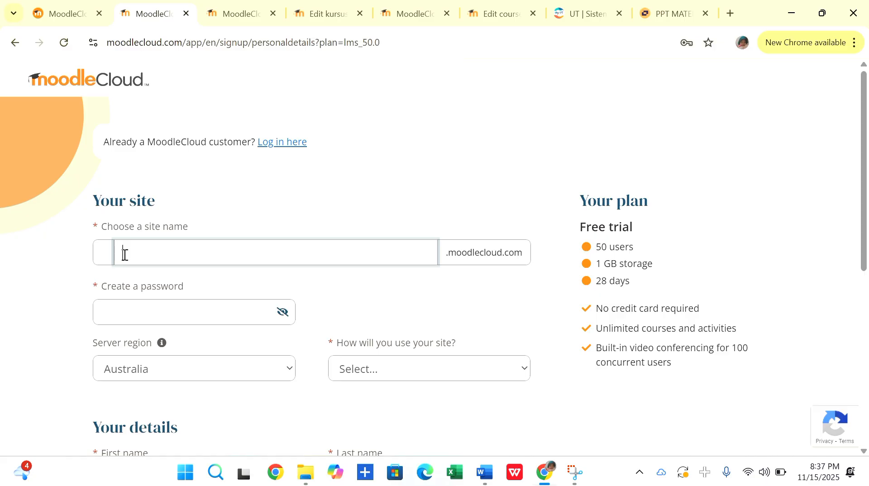
type("na")
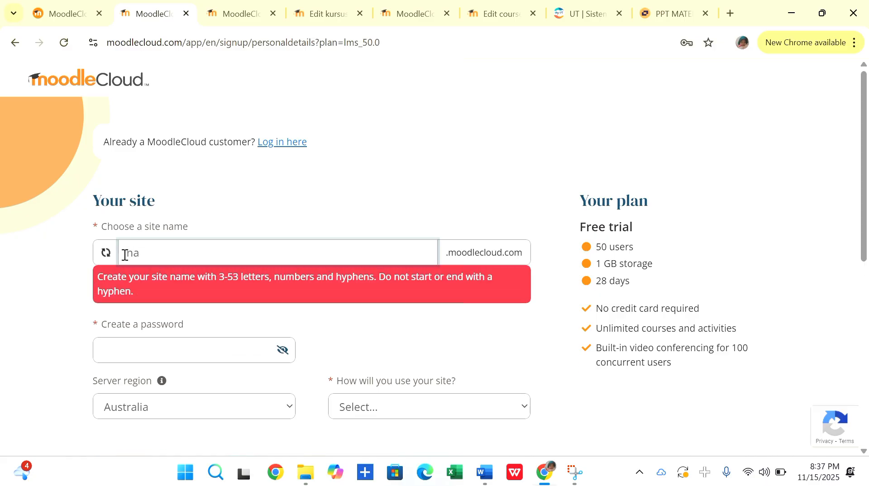
type("tasyacor")
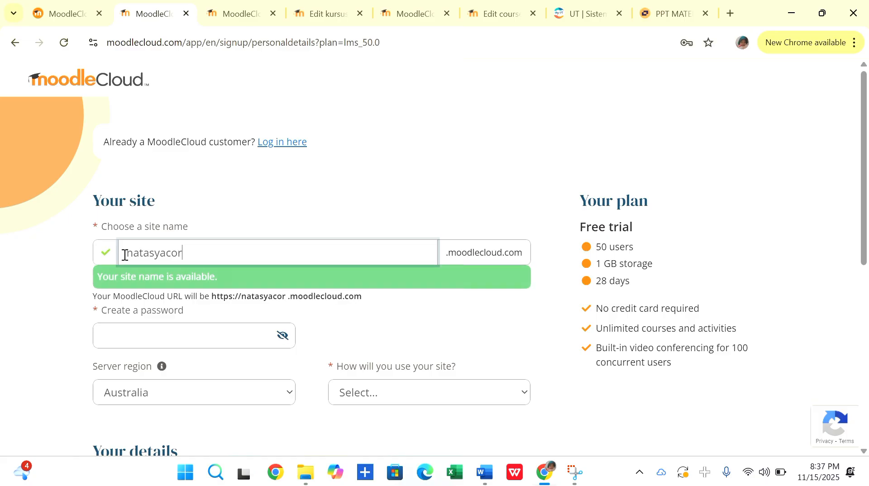
key("BackSpace")
type("urse")
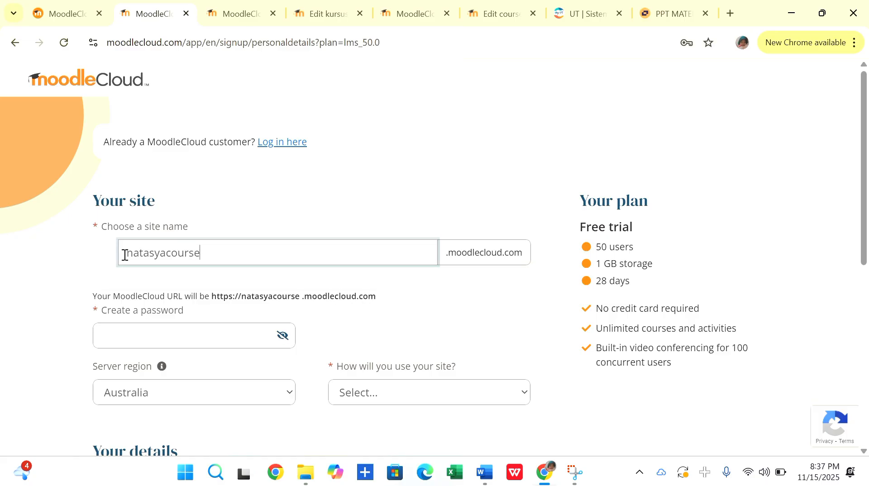
Fill in the site's account password with the saved password suggested for the new site name.
scroll(264, 224, "down", 1)
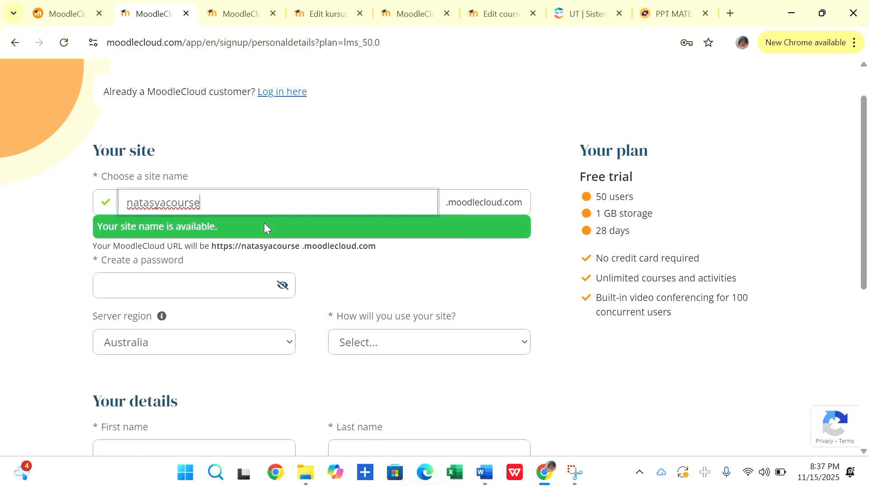
left_click(165, 288)
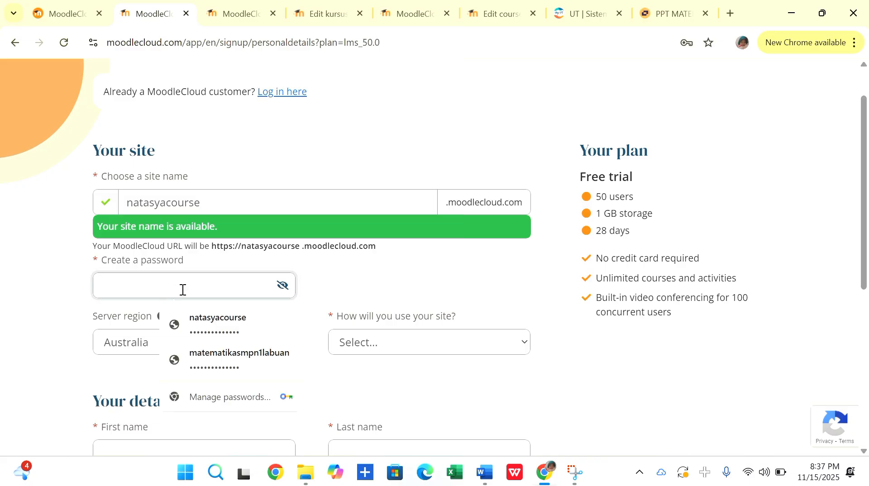
left_click(319, 293)
left_click(228, 283)
left_click(200, 335)
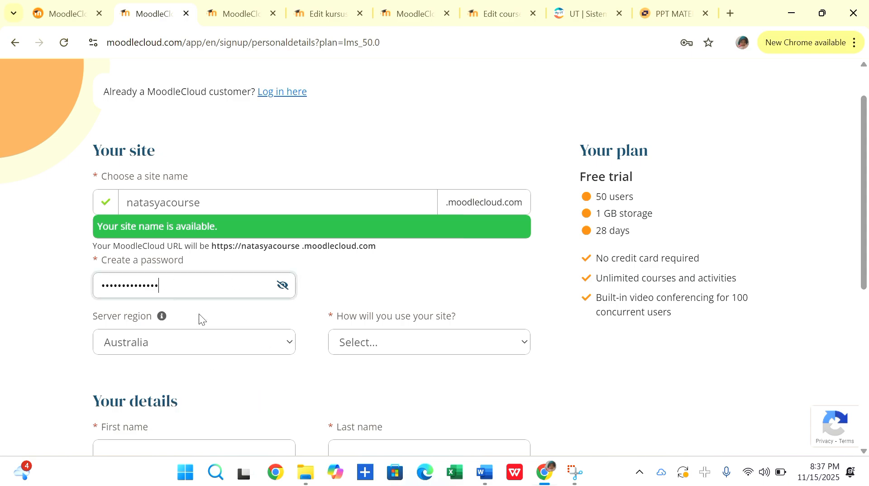
left_click(331, 275)
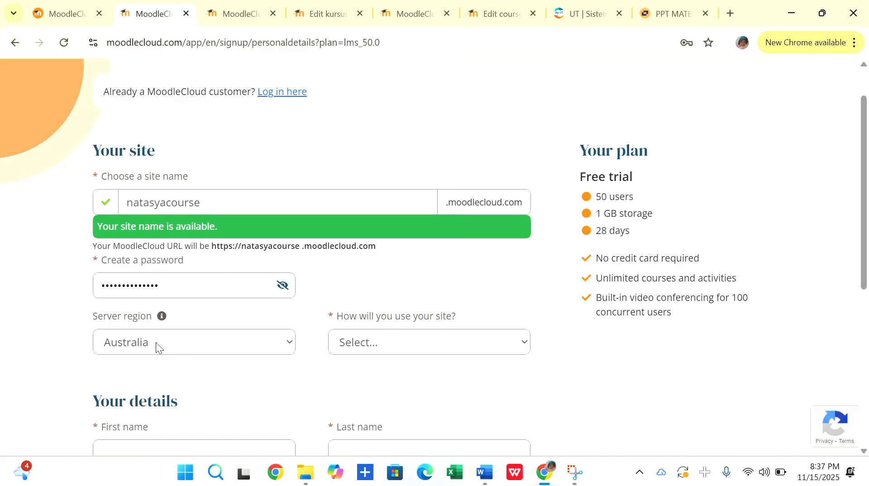
Set the server region to United States and the intended site use to Teaching students.
left_click(287, 343)
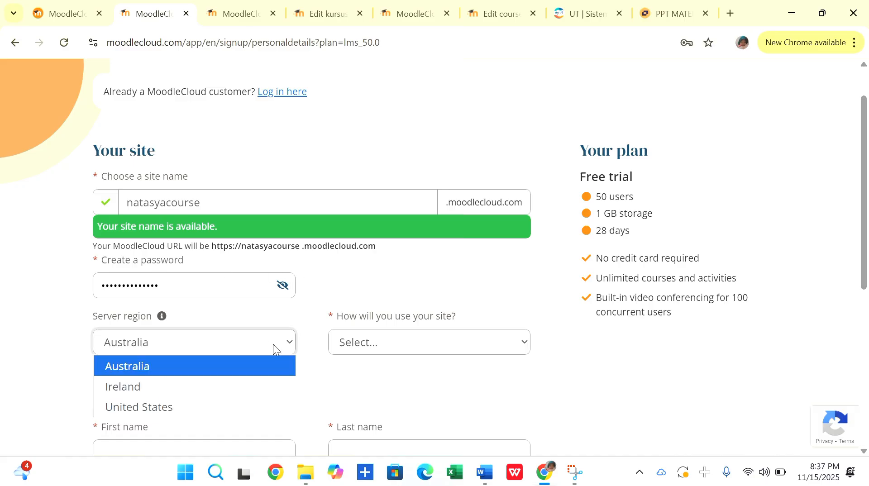
left_click(165, 407)
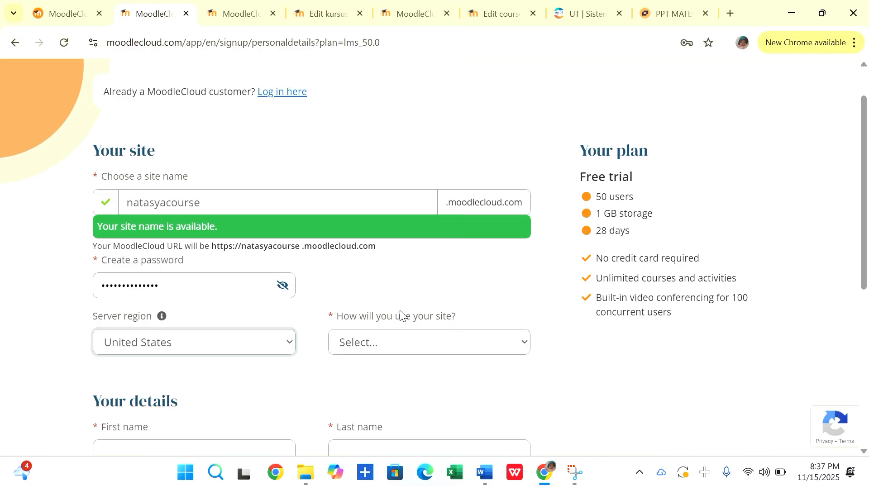
left_click(524, 345)
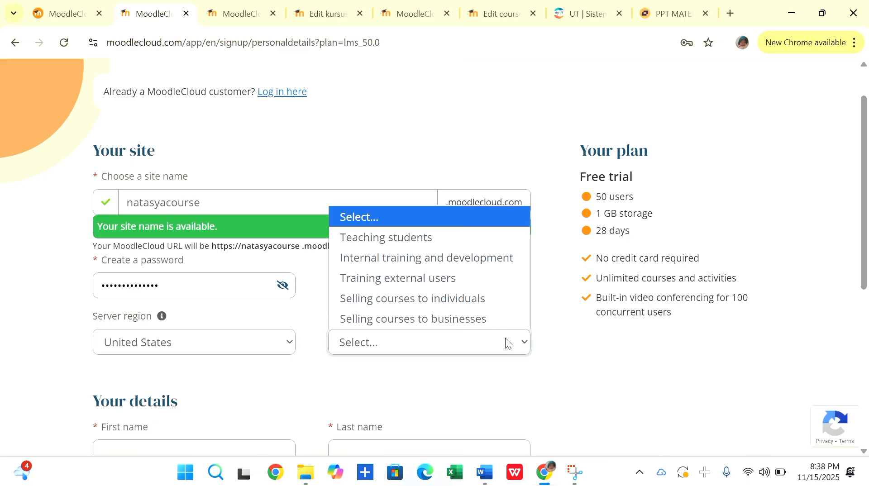
left_click(359, 236)
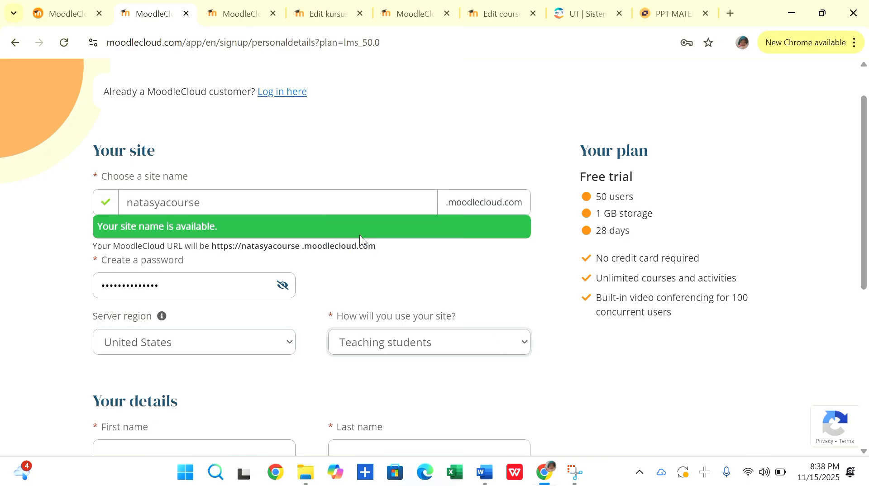
Enter the account owner's first name and last name in the personal details.
scroll(329, 316, "down", 2)
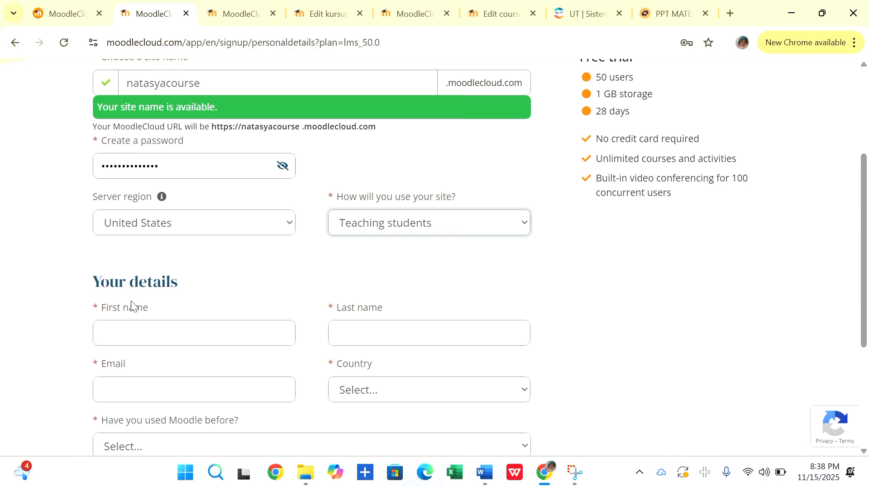
left_click(150, 337)
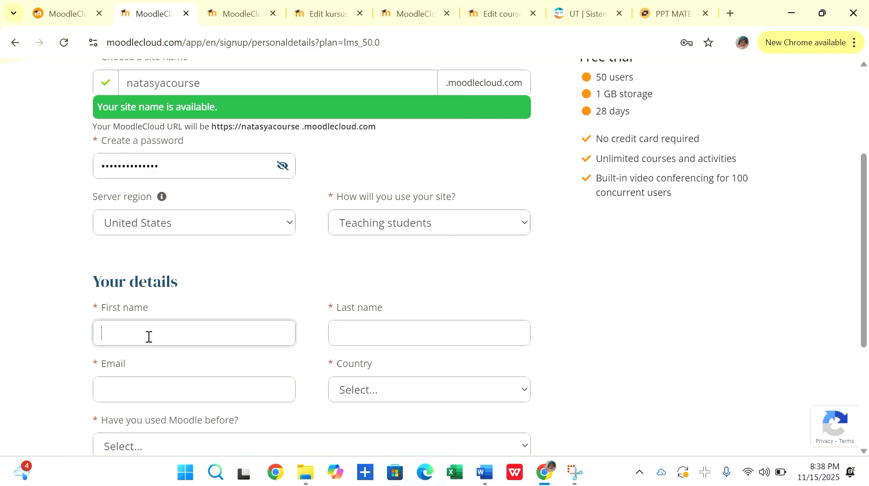
left_click(368, 337)
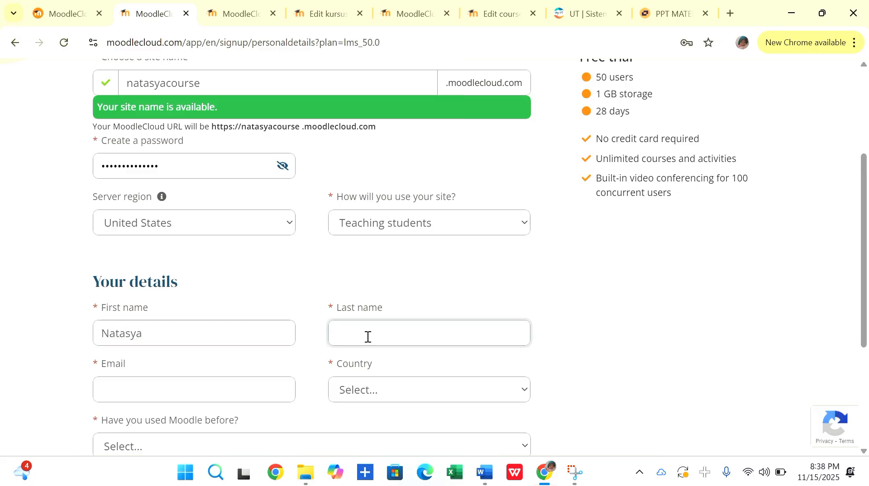
Fill in the account owner's e-mail address in the personal details.
scroll(335, 326, "down", 1)
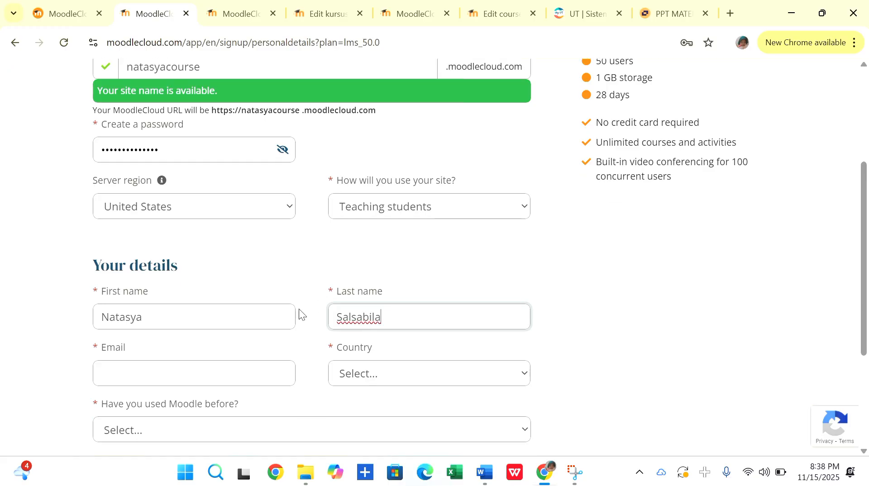
left_click(155, 370)
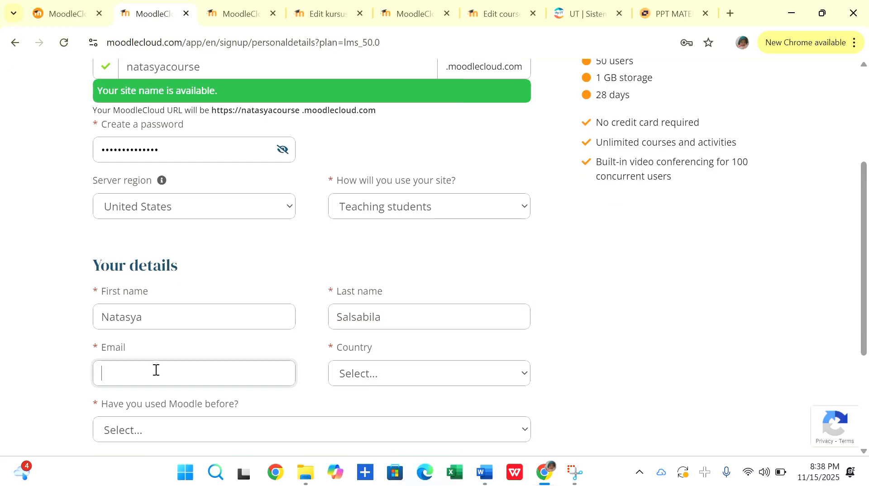
type("N")
key("BackSpace")
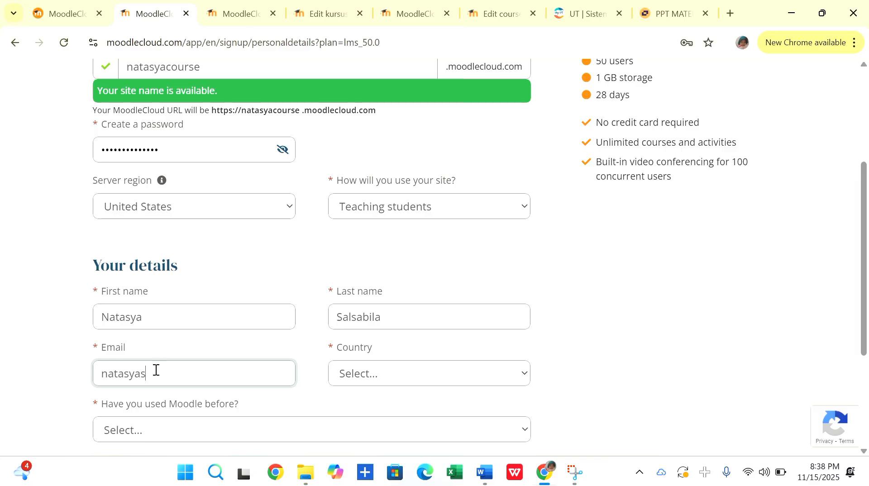
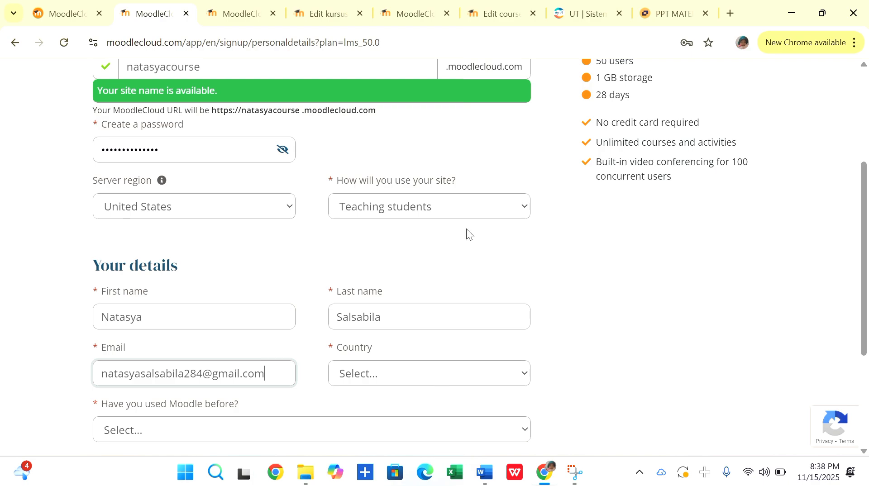
Select Indonesia as the country in the personal details.
scroll(443, 222, "down", 1)
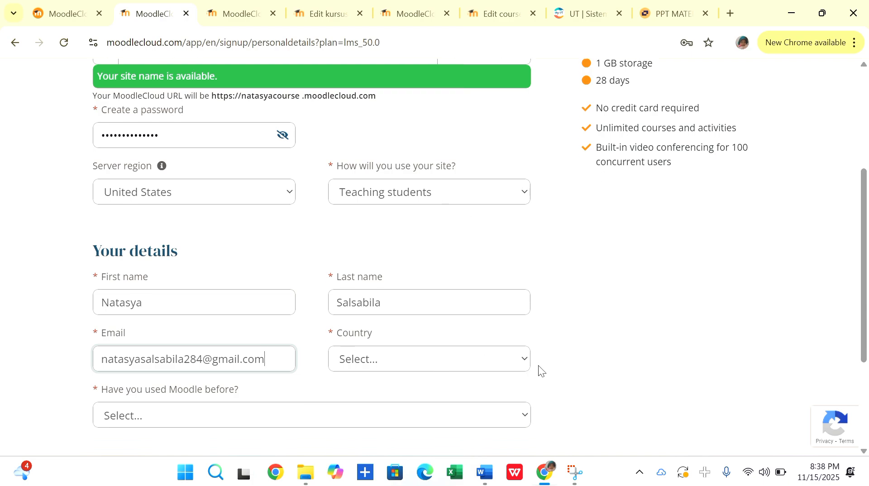
left_click(524, 359)
scroll(433, 229, "down", 9)
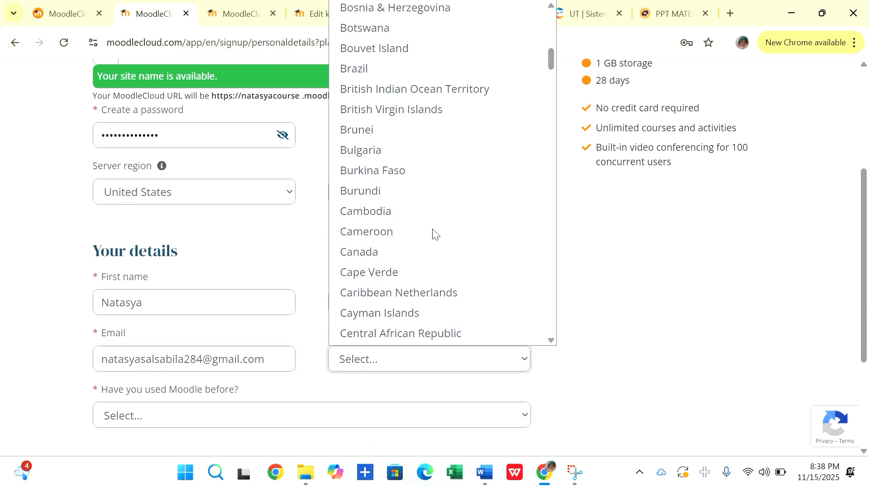
scroll(432, 229, "down", 20)
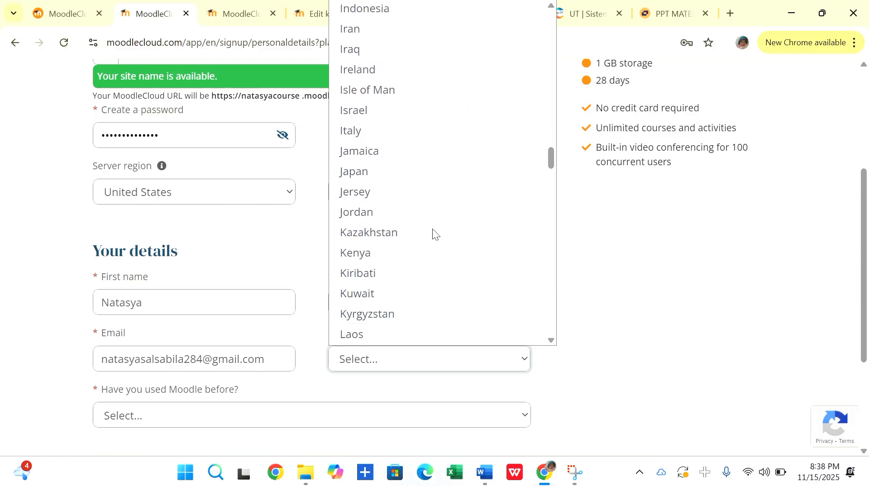
scroll(432, 229, "up", 2)
left_click(383, 129)
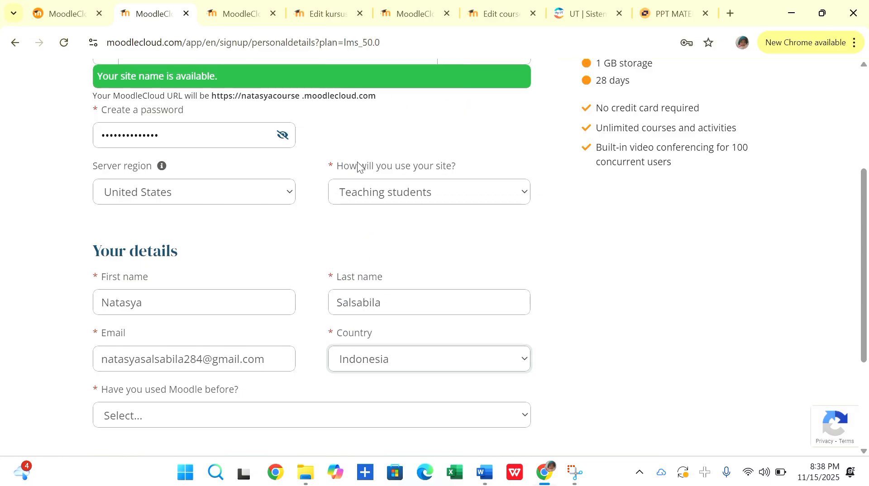
Answer the question about previous Moodle use with "No, I've never used Moodle".
scroll(222, 346, "down", 2)
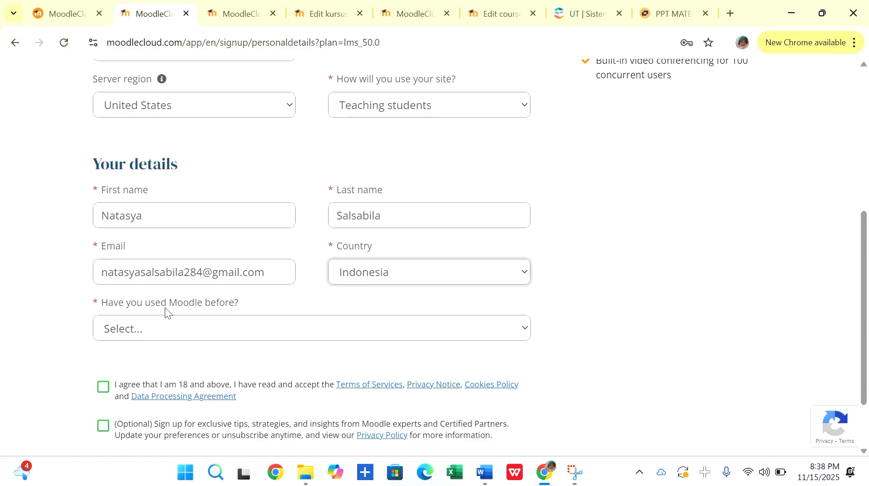
left_click(528, 327)
scroll(326, 335, "down", 2)
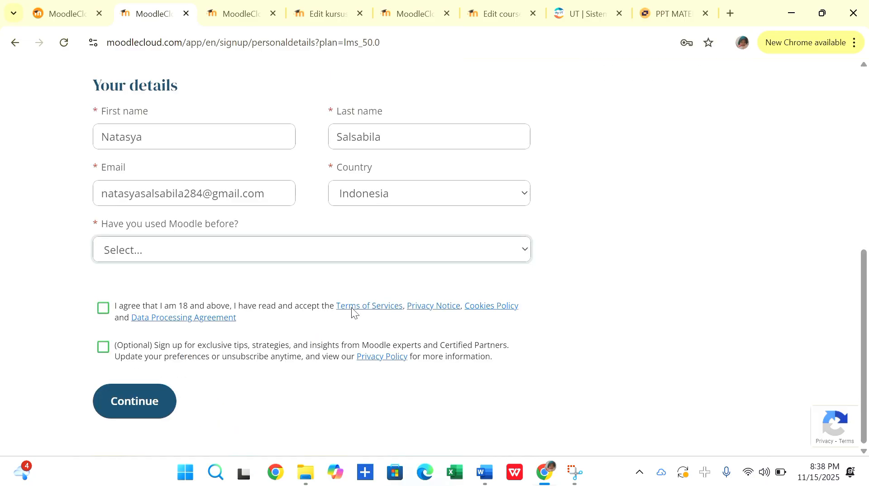
left_click(529, 248)
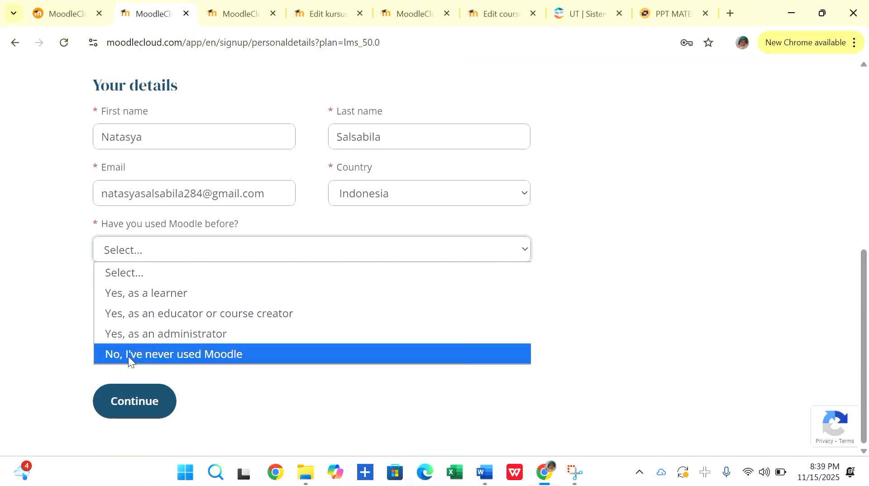
left_click(200, 356)
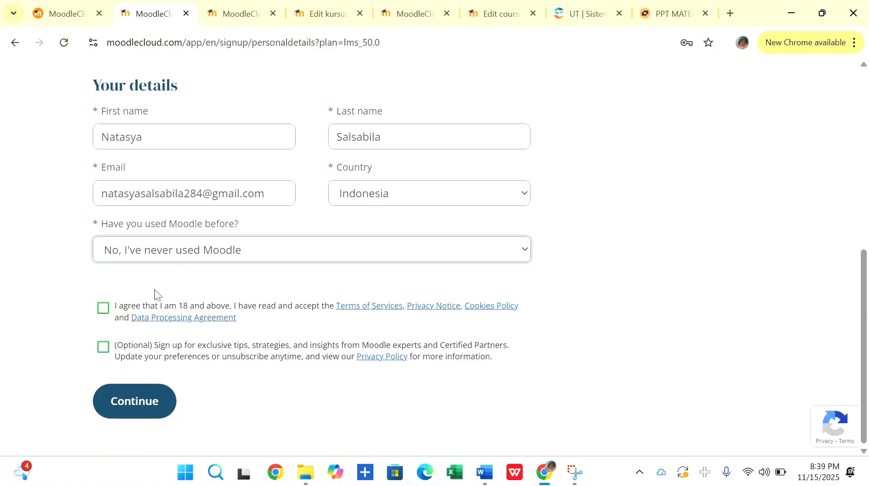
Accept the age and terms agreement without the optional tips sign-up, and continue to e-mail verification.
left_click(102, 308)
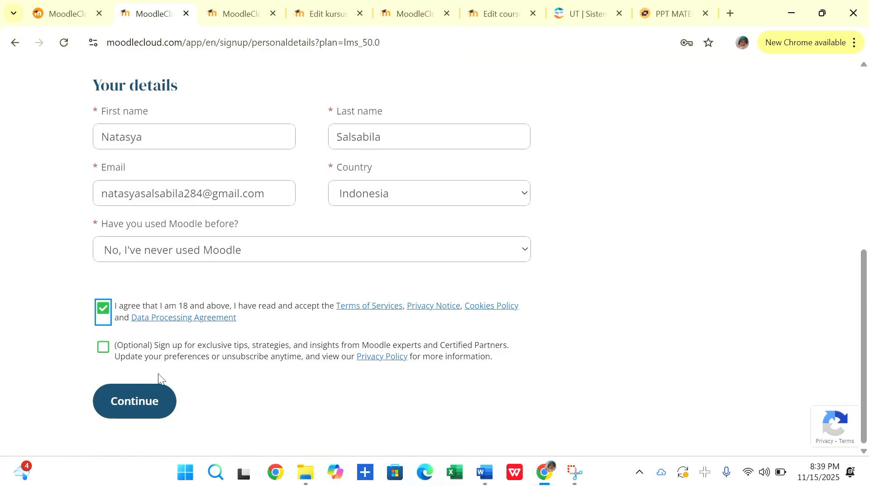
left_click(150, 398)
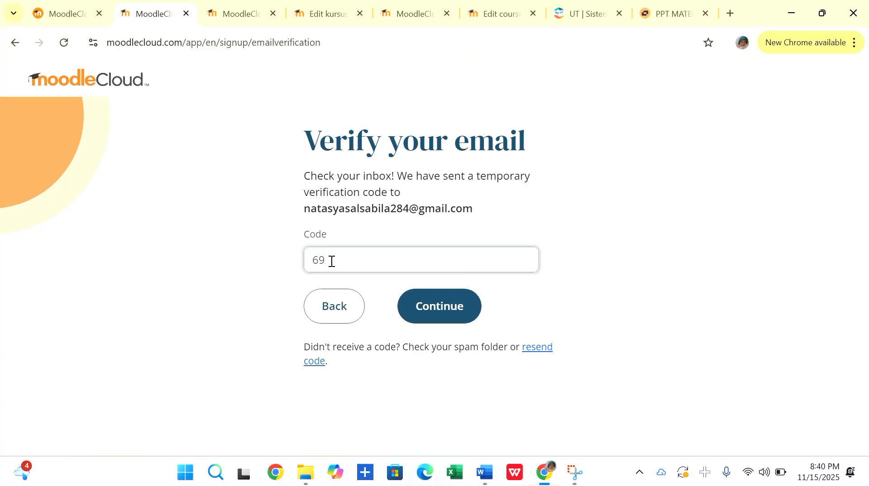
Enter the e-mail verification code and submit it to finish the sign-up.
left_click(437, 299)
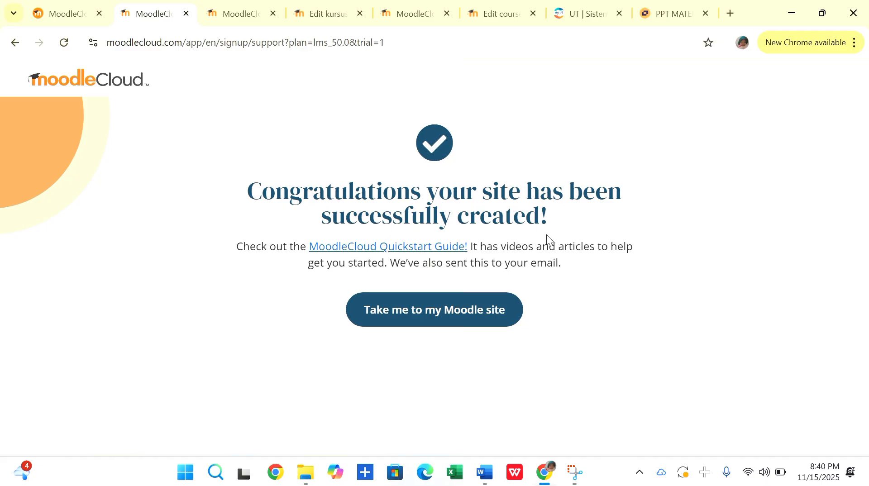
Open the newly created Moodle site and dismiss its welcome tour.
left_click(391, 318)
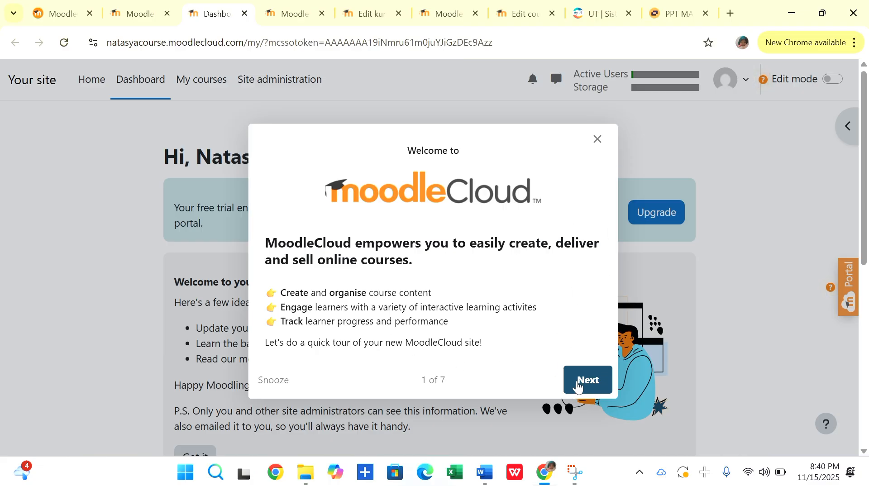
left_click(597, 140)
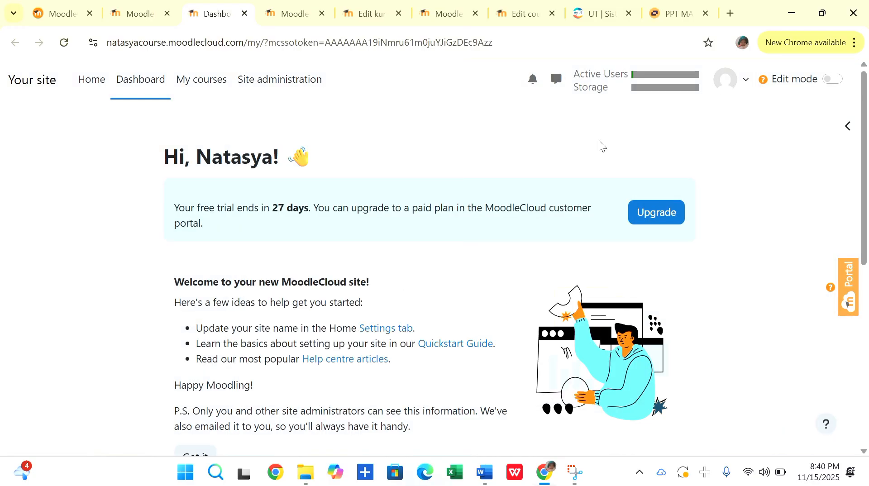
Switch the site language to Bahasa Indonesia (id).
left_click(746, 84)
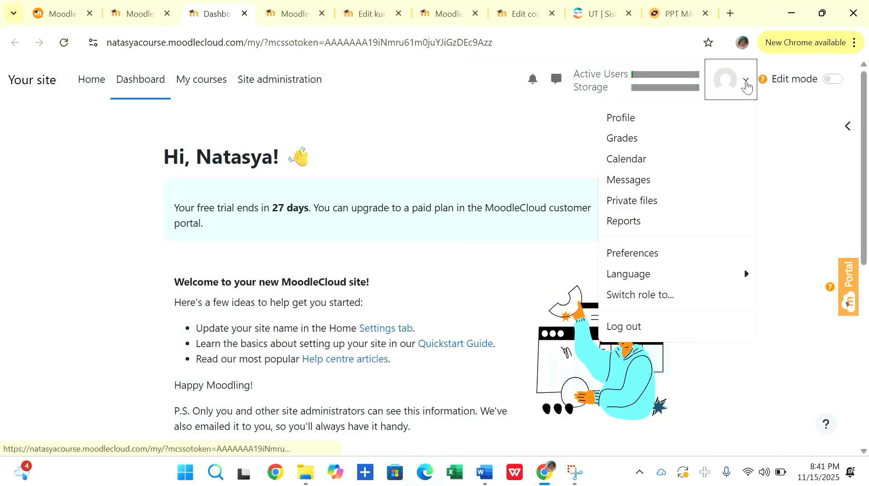
left_click(745, 283)
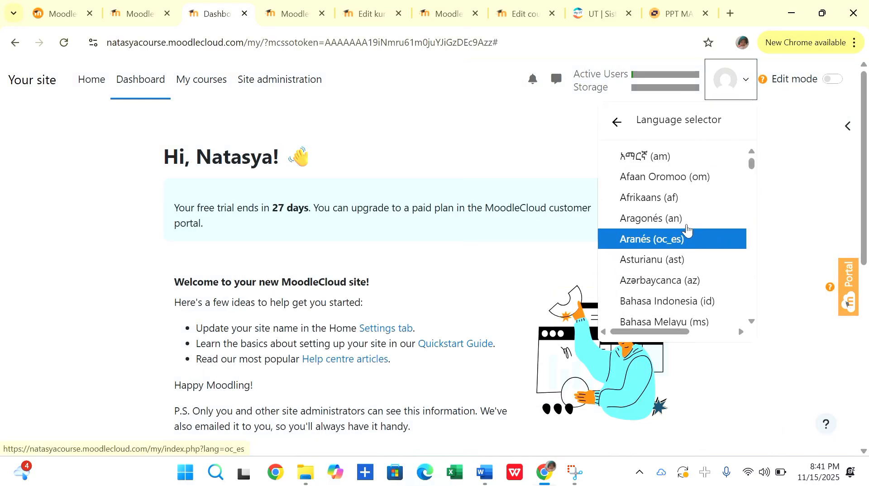
scroll(656, 244, "down", 1)
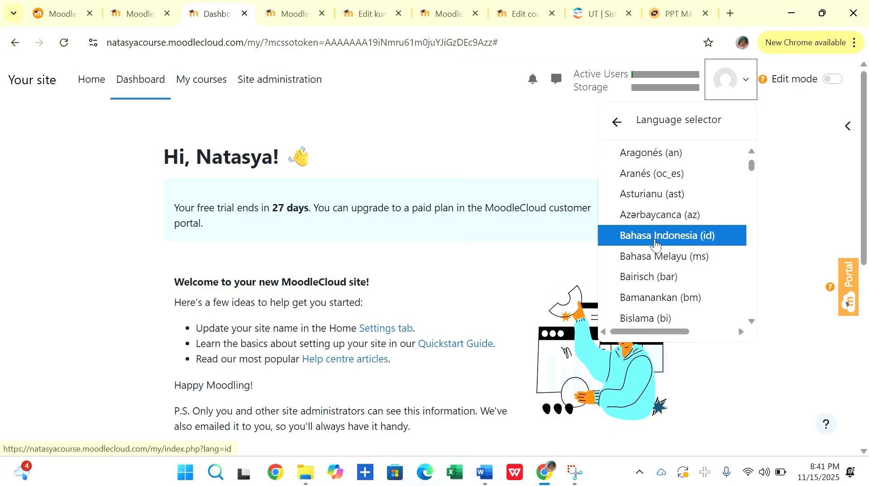
scroll(656, 244, "down", 6)
scroll(656, 245, "up", 8)
scroll(656, 244, "down", 1)
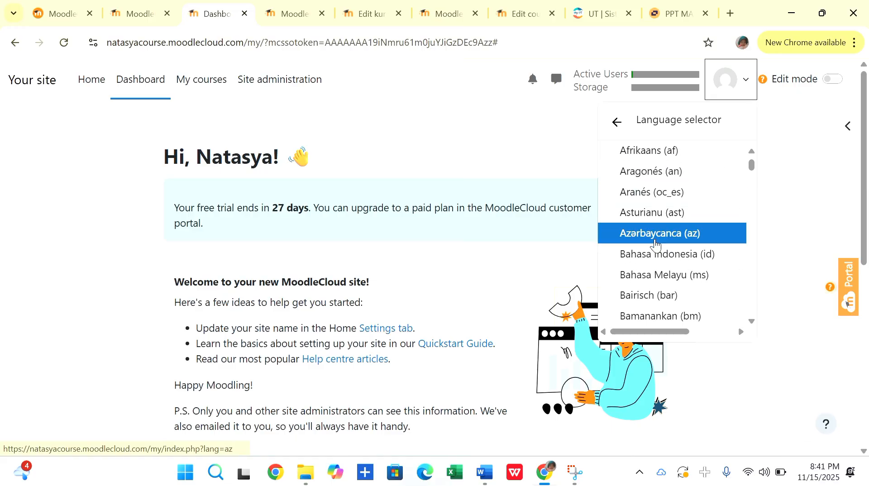
left_click(653, 253)
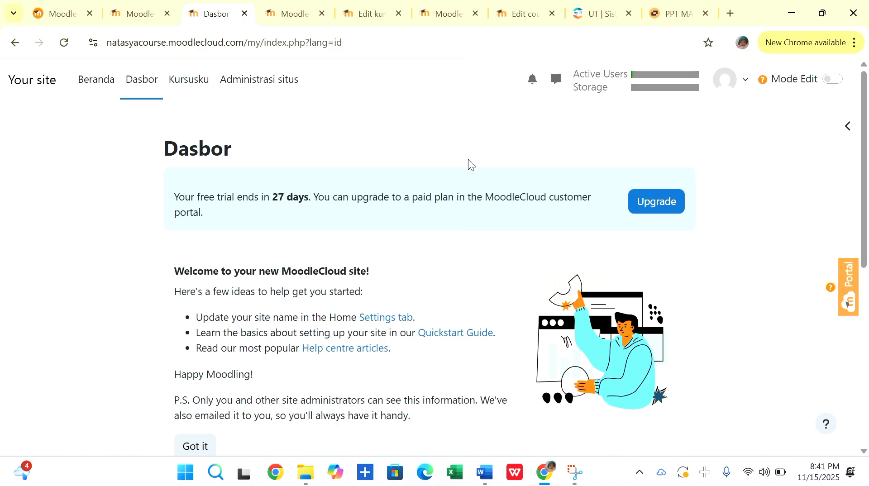
Look over the dashboard and turn on edit mode.
scroll(444, 301, "down", 6)
scroll(444, 301, "up", 2)
scroll(444, 301, "down", 3)
scroll(444, 301, "up", 8)
mouse_move(763, 84)
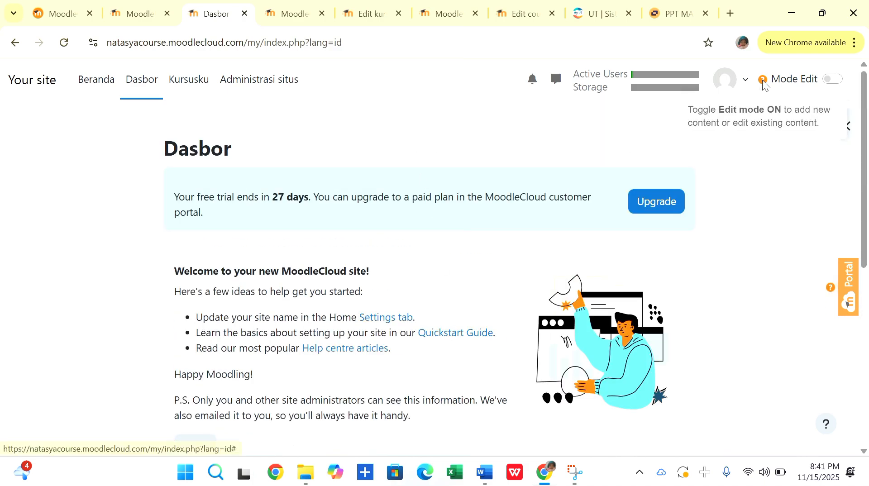
left_click(835, 80)
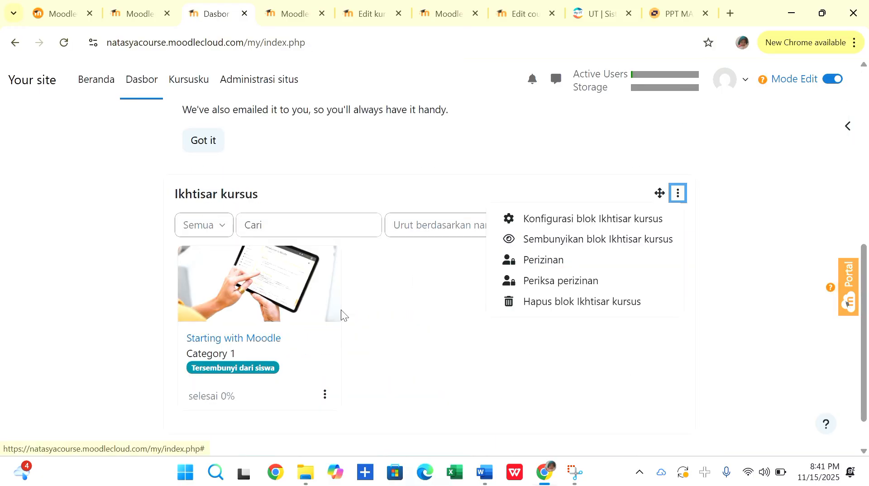
Examine the dashboard's editable blocks, including the course overview block, and view the site home page (Beranda).
scroll(335, 328, "down", 1)
scroll(335, 328, "up", 3)
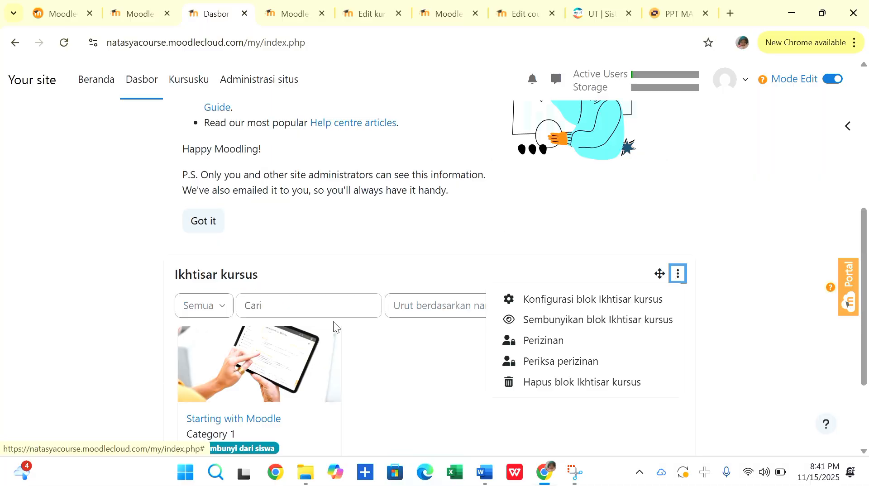
scroll(291, 149, "up", 5)
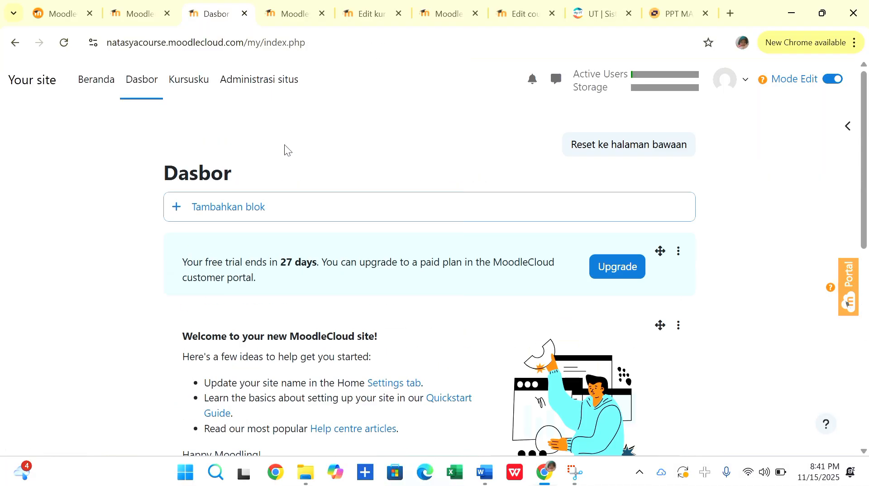
left_click(93, 80)
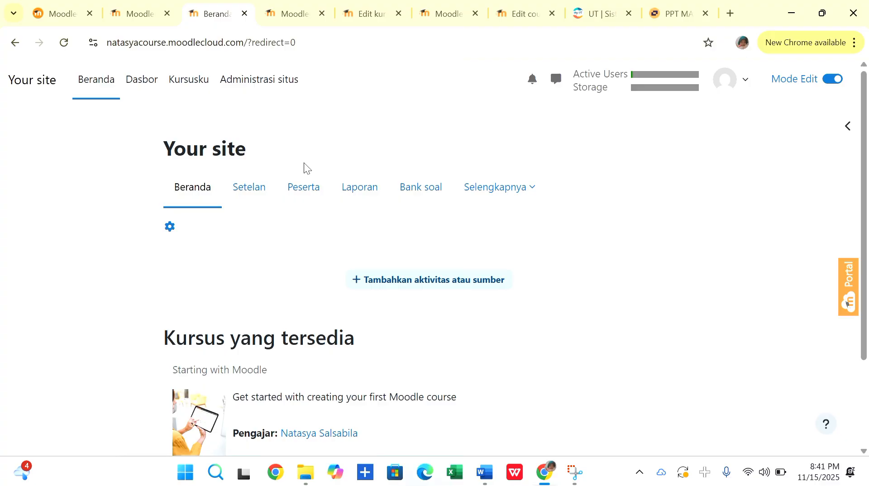
Open the My courses page (Kursusku) and get its introductory tour out of the way.
left_click(176, 82)
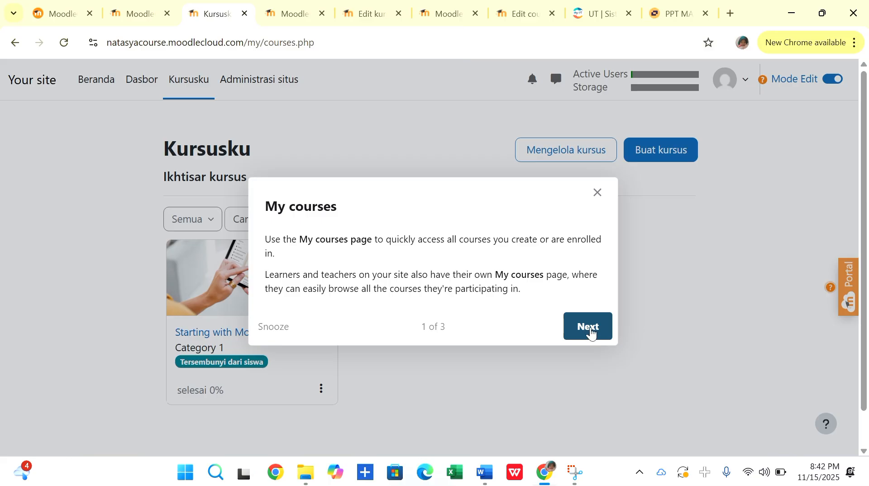
left_click(591, 333)
left_click(829, 348)
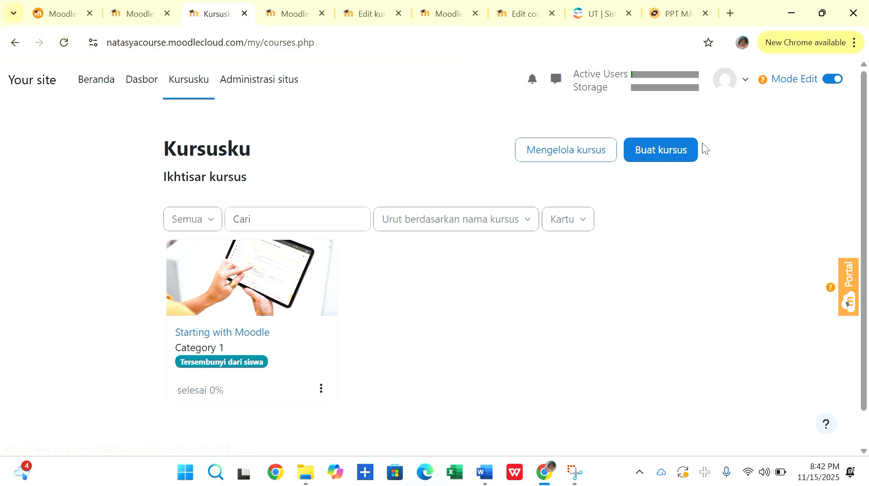
Start a new course in Category 1 with the full name "Matematika Kelas VIII 2025/2026".
left_click(656, 159)
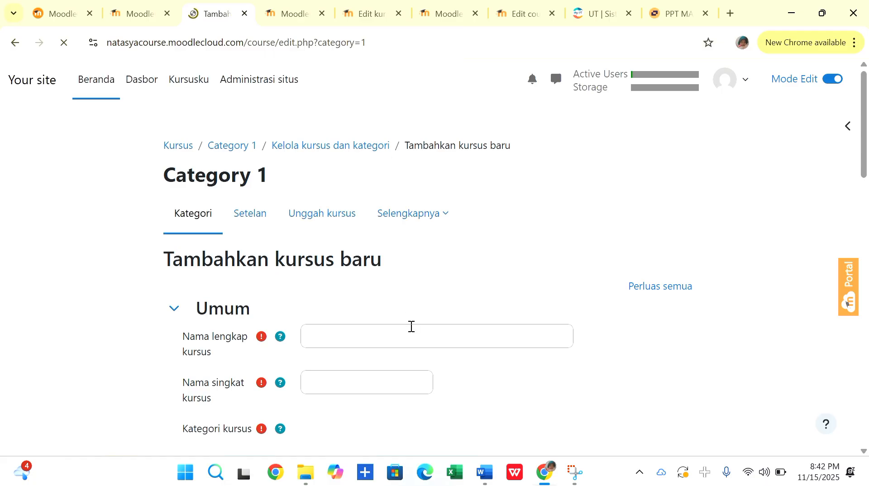
scroll(411, 326, "down", 1)
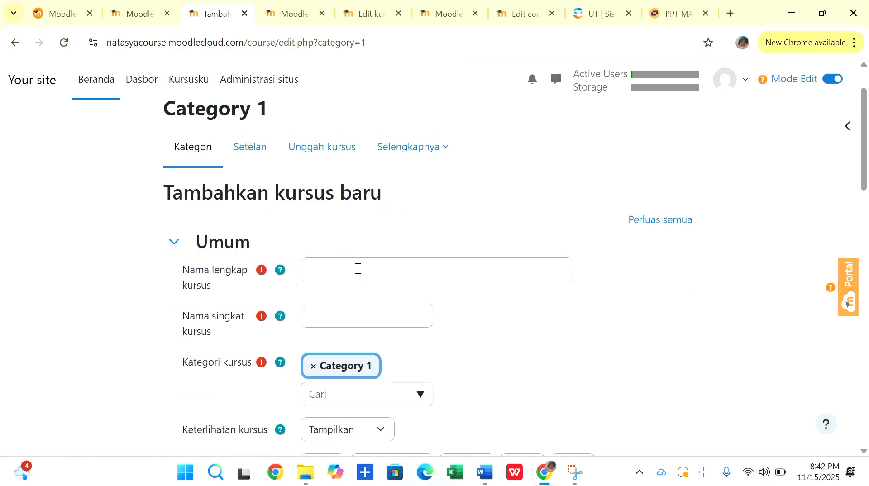
left_click(358, 268)
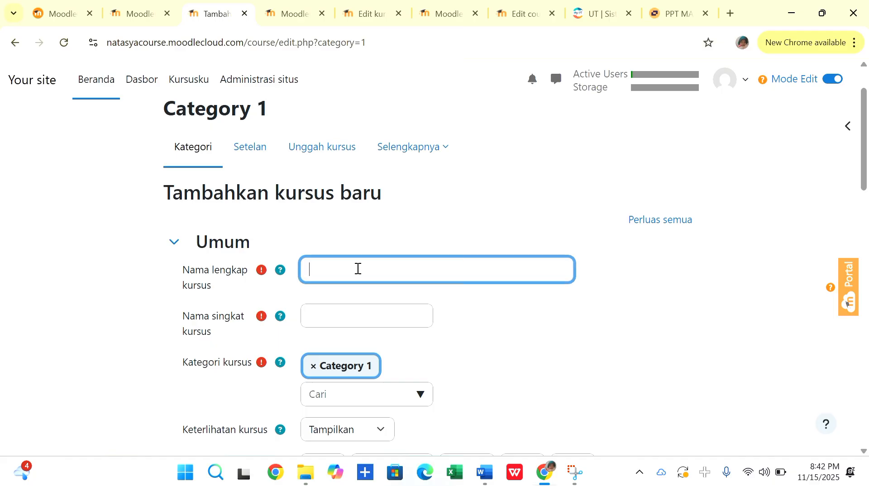
type("Matematika")
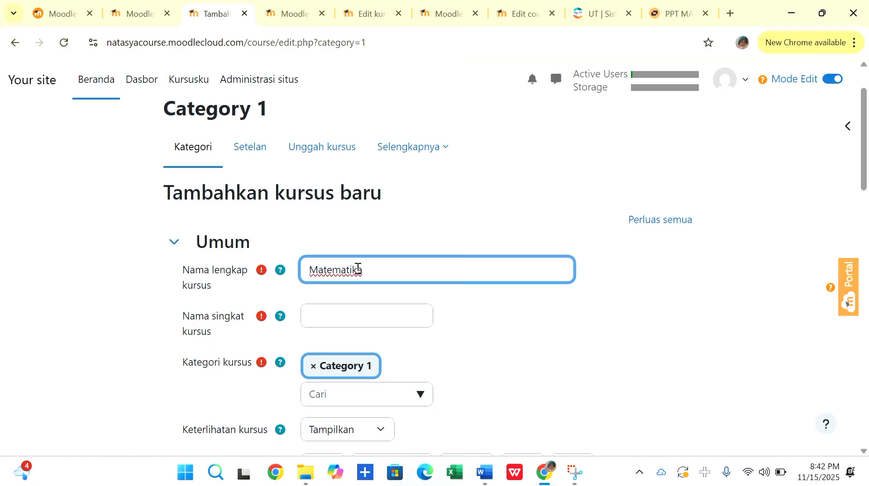
left_click(392, 217)
left_click(389, 267)
type("Kelas VIII 2025/2026")
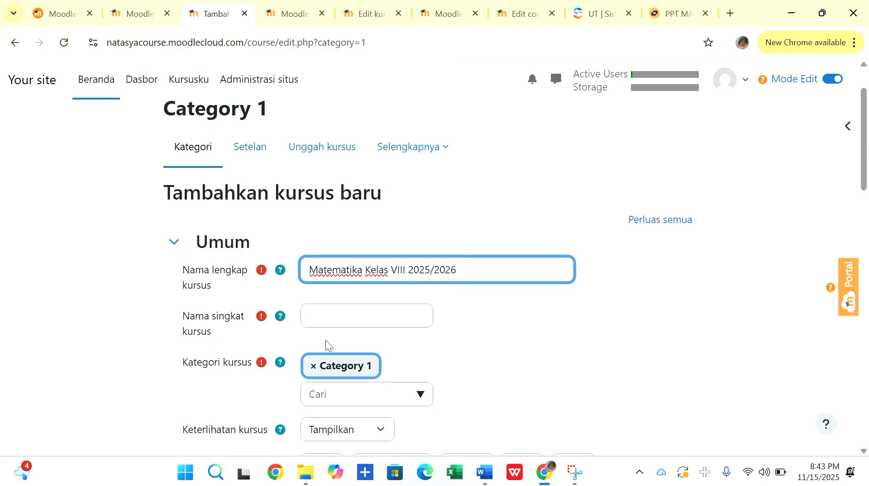
Set the course short name to "MTK_KLS_VIII_2025/2026".
left_click(333, 318)
type("MTK")
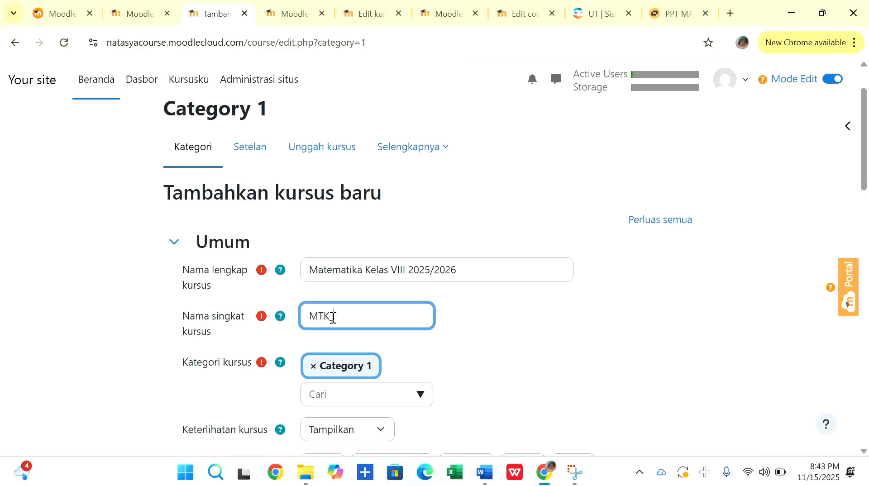
type(" KLS_VIII_2025/2")
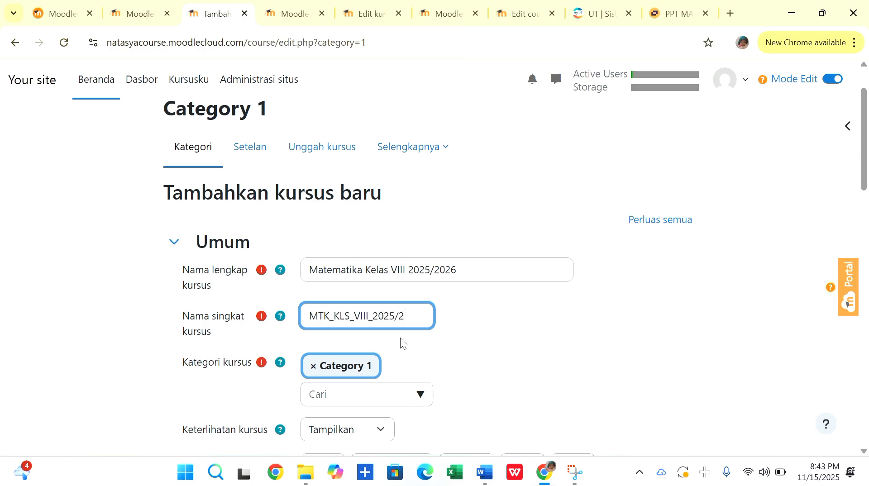
type("026")
Check the available course categories and set the day of the course end date to 31.
scroll(481, 336, "down", 2)
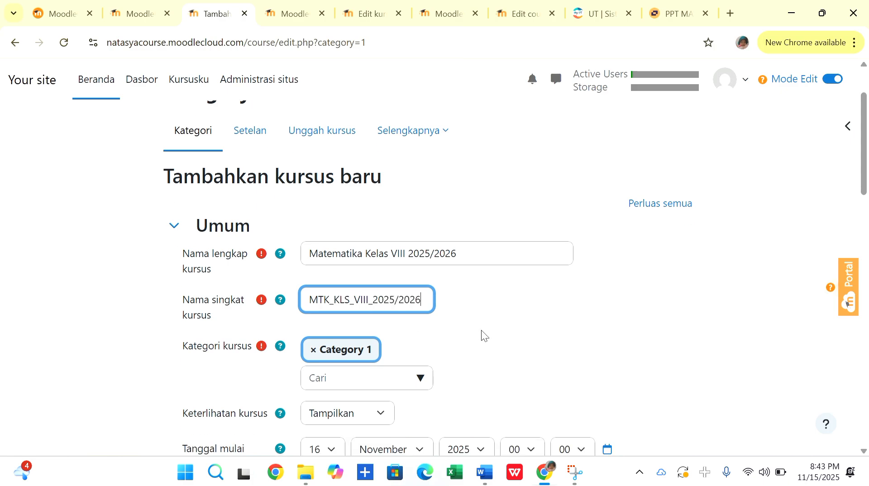
left_click(415, 316)
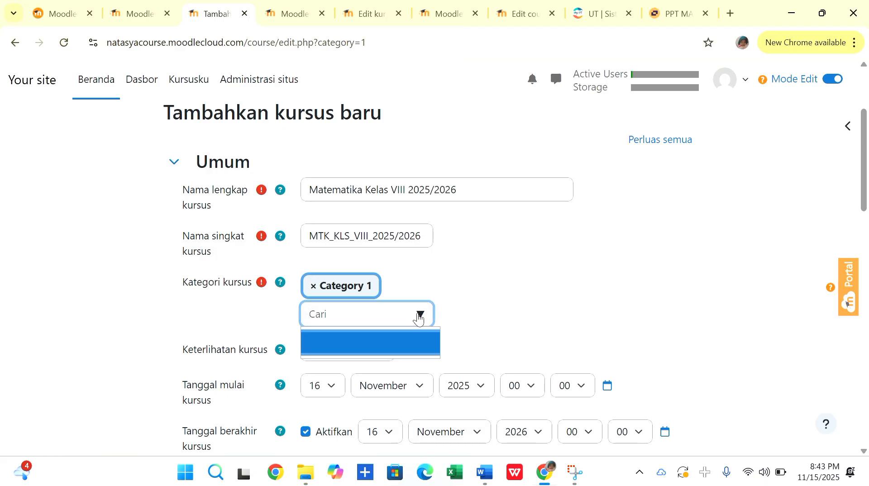
scroll(460, 309, "down", 2)
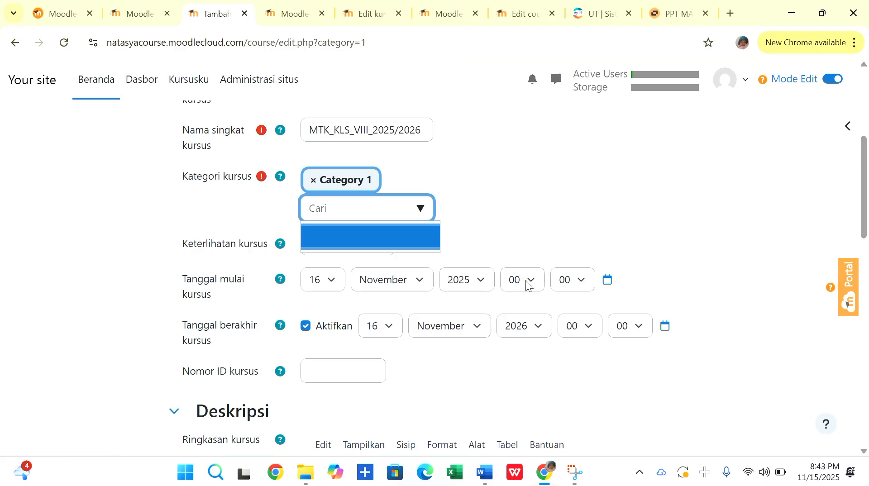
left_click(387, 327)
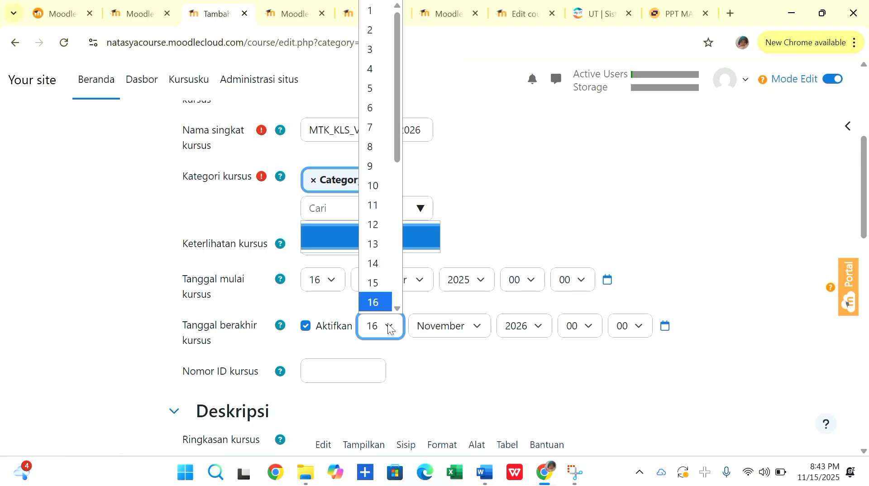
scroll(379, 276, "down", 5)
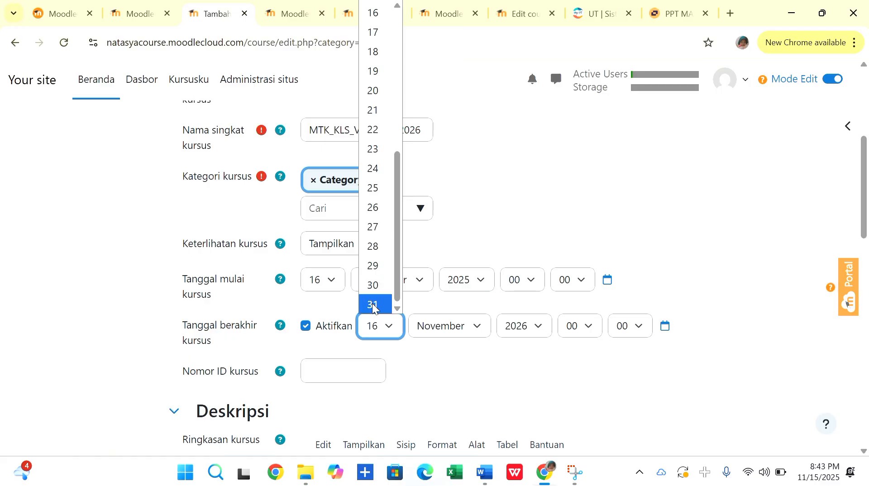
left_click(371, 304)
Enter "8SPLDV" as the course ID number.
scroll(417, 362, "down", 1)
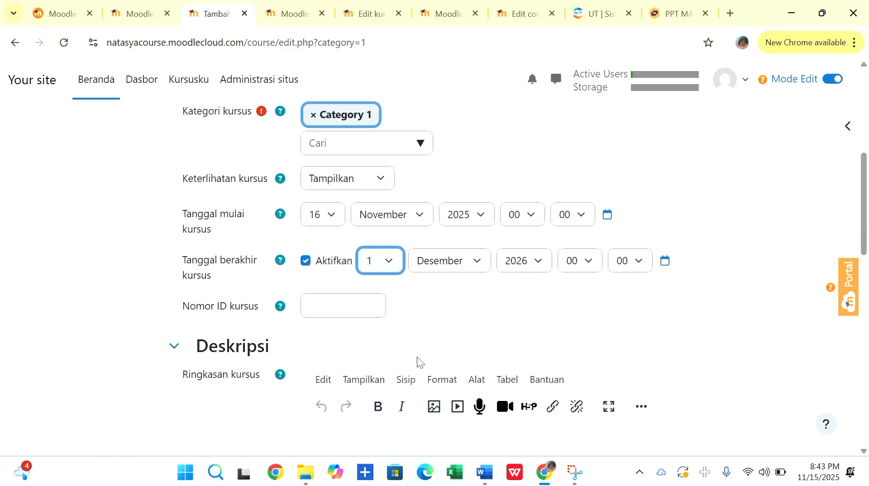
left_click(330, 300)
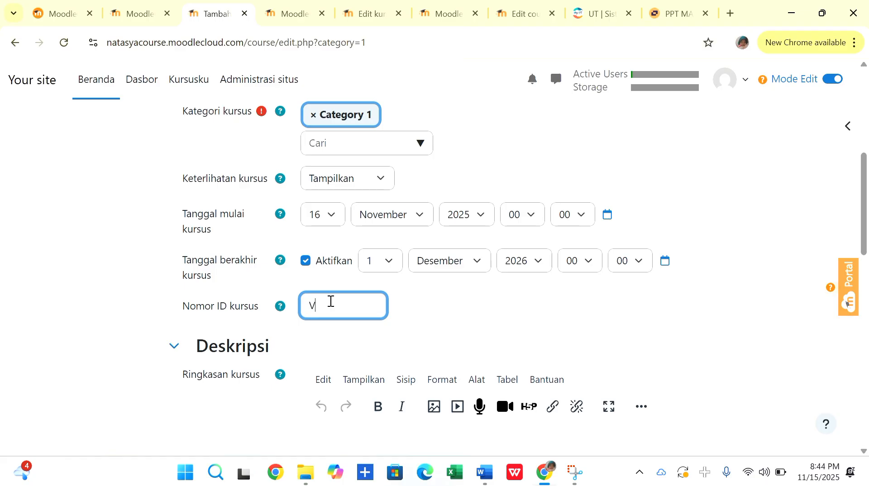
type("VIII")
type("SPLDV")
key("BackSpace")
key("BackSpace")
key("BackSpace")
key("BackSpace")
key("BackSpace")
key("BackSpace")
key("BackSpace")
key("BackSpace")
key("BackSpace")
type("128SPLDV")
Enter the course summary "Kelas daring mapel matematika ini ditujukan untuk membantu peserta didik kelas VIII dalam memahami konsep dasar hingga penerapan sistem persamaan linear dua variabel (SPLDV).".
scroll(417, 300, "down", 3)
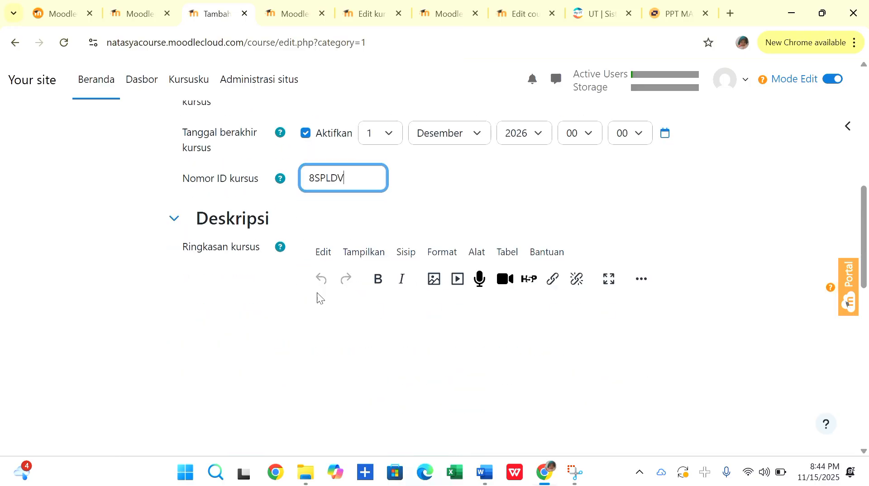
scroll(421, 303, "down", 2)
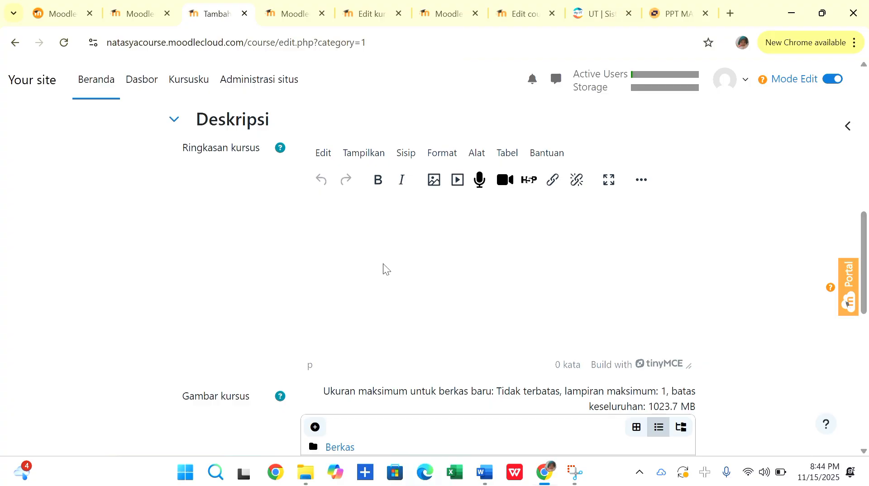
left_click(348, 229)
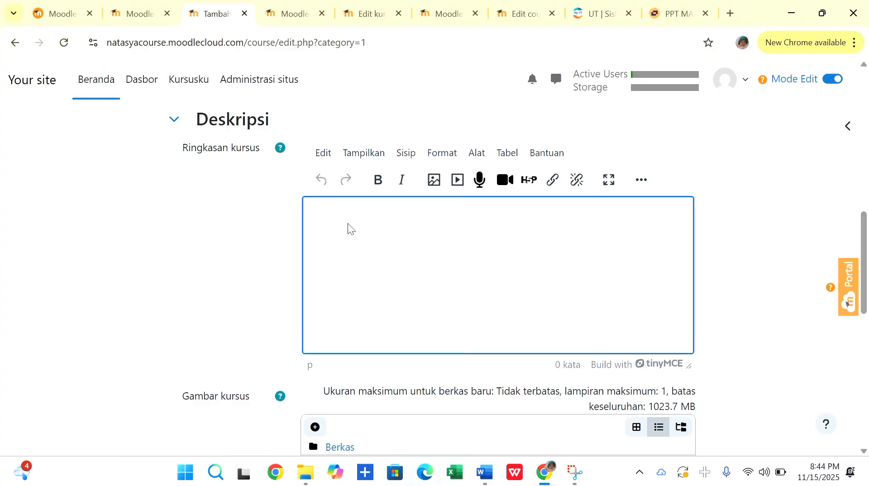
scroll(189, 201, "up", 4)
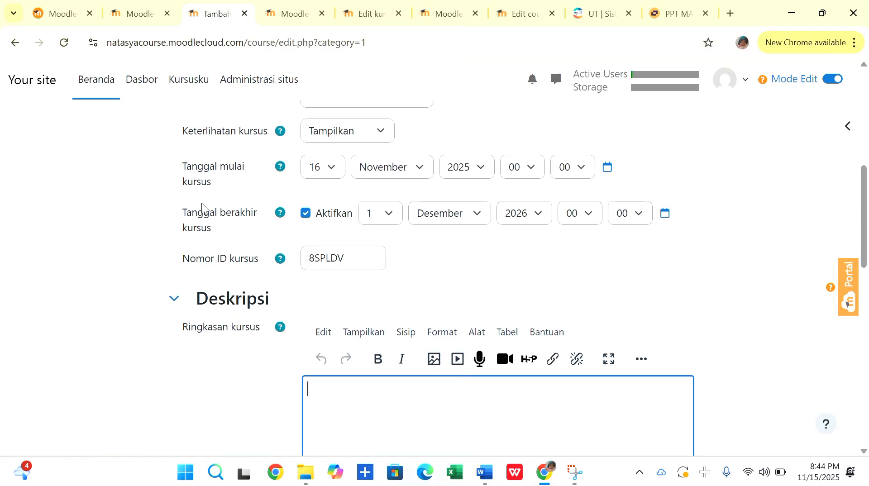
scroll(244, 301, "down", 1)
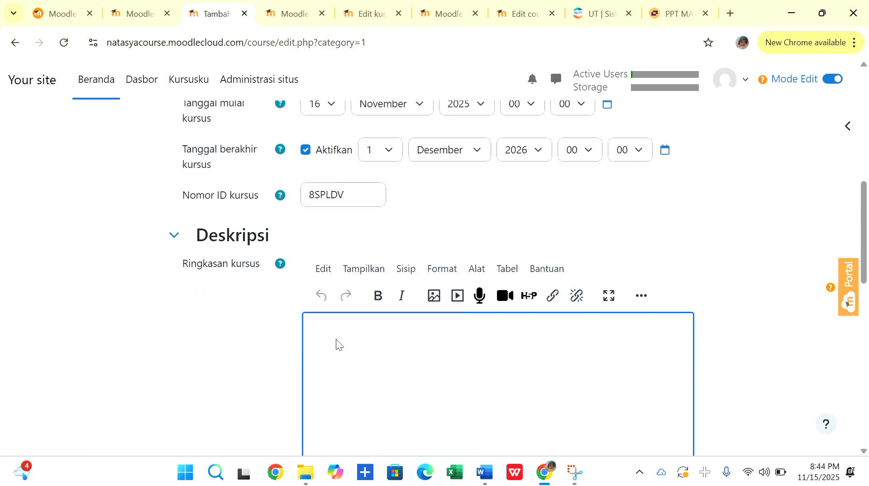
type("Kelas daring Ma")
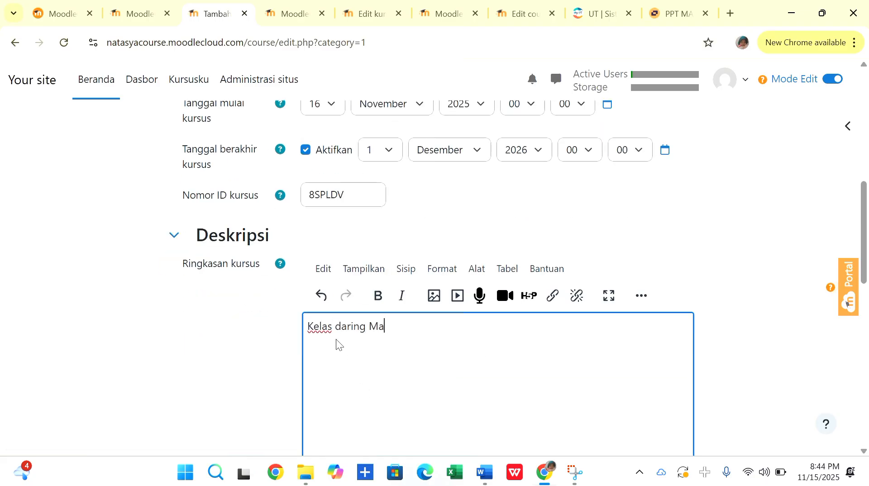
key("BackSpace")
key("BackSpace")
type("mapel matematika ini dituju")
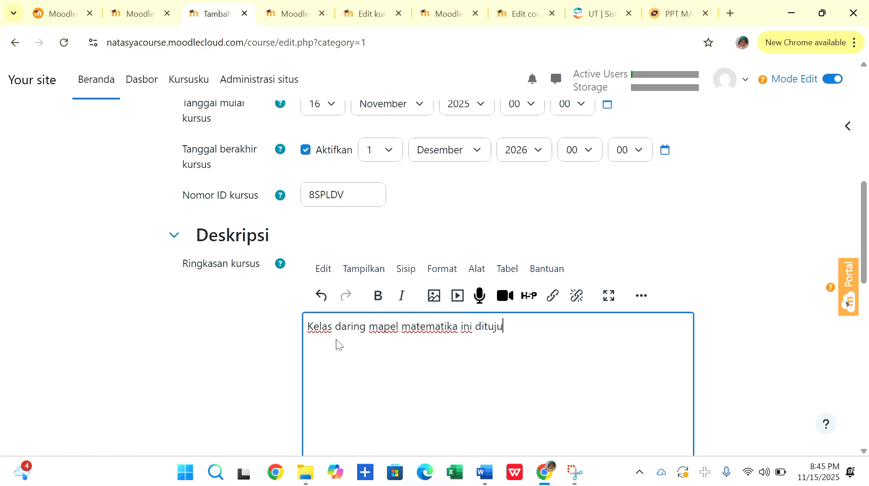
type("kan untuk membantu peserta didik ")
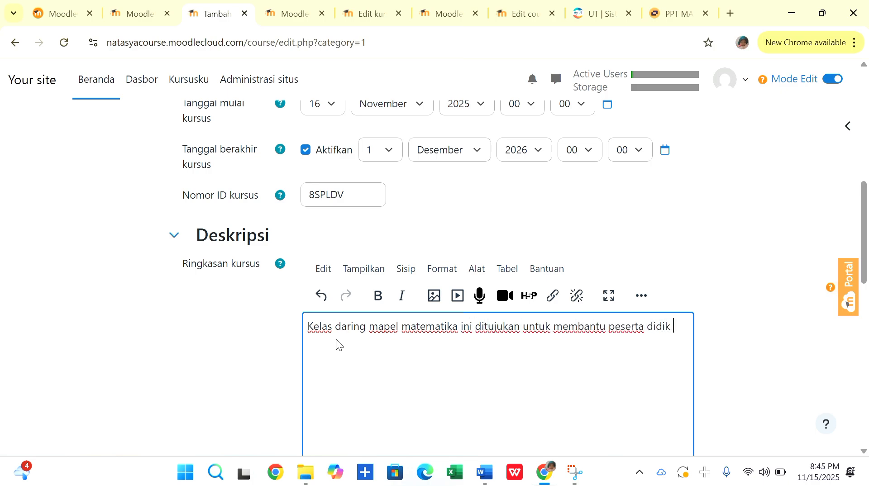
type("kelas VIII dalam memahami konsep dasa")
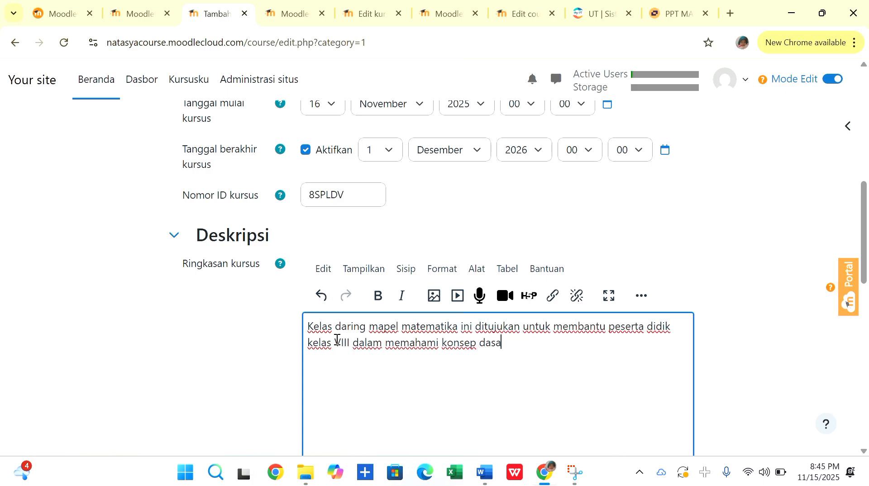
type("r hingga penerapan sistem pe")
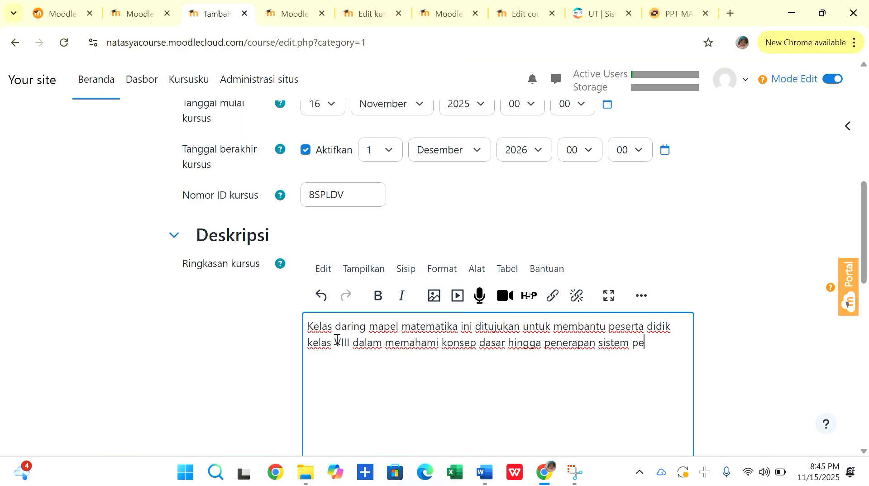
type("rsamaan linear dua variabel (SPL")
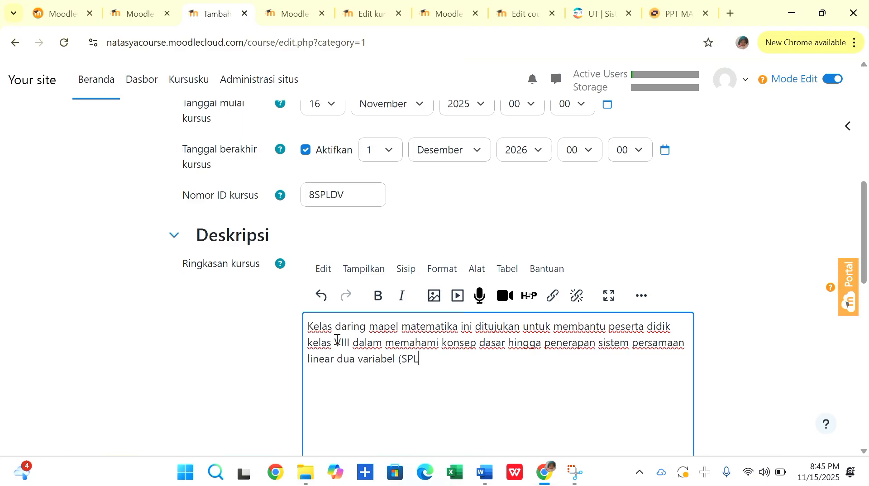
type("DV). Dalam pembelajaran ini, Peserta didik diharapkan mempelajari dan mampu")
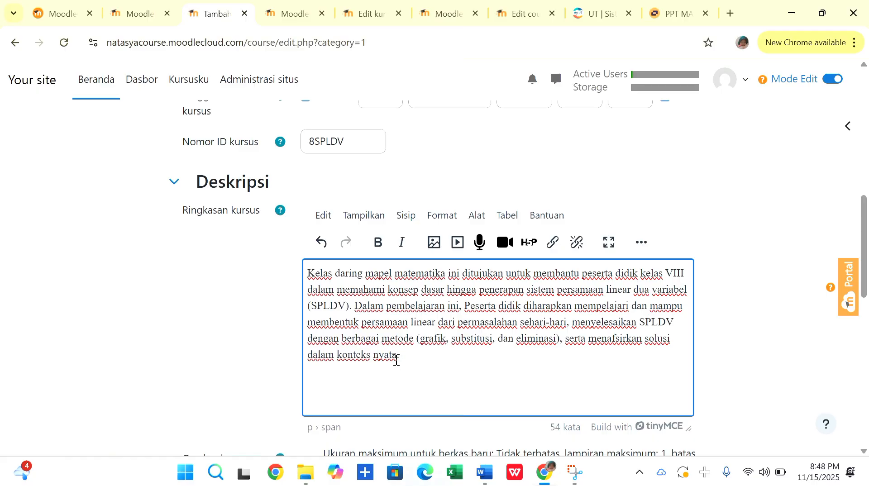
type(".")
Upload the "Premium Vector _ Students Learning at Classroom" picture from Downloads as an image for the course summary.
scroll(270, 327, "down", 5)
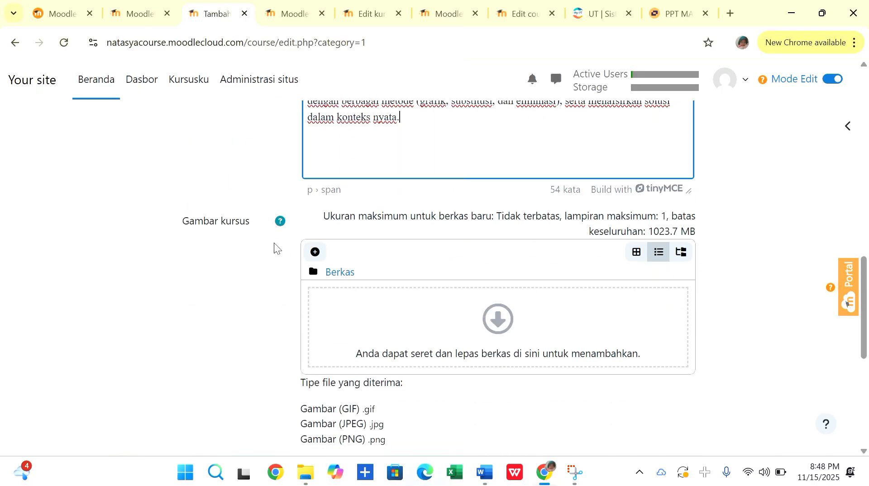
scroll(274, 244, "up", 2)
scroll(441, 188, "up", 3)
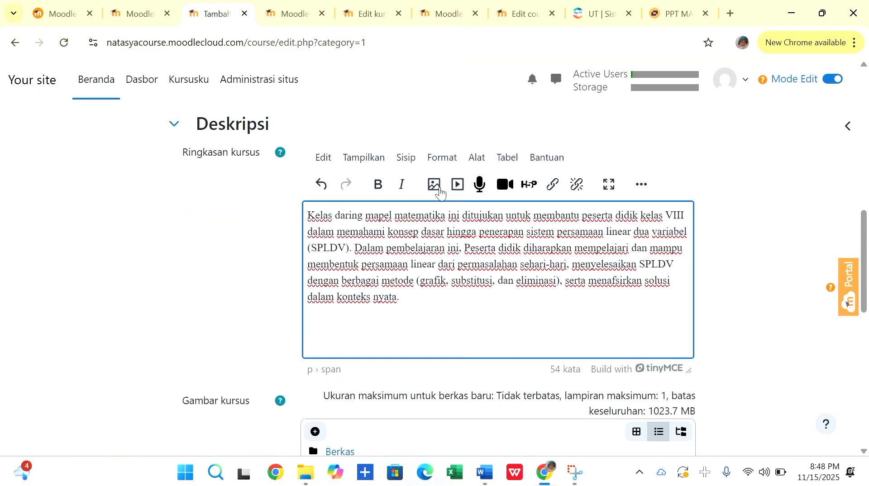
left_click(434, 183)
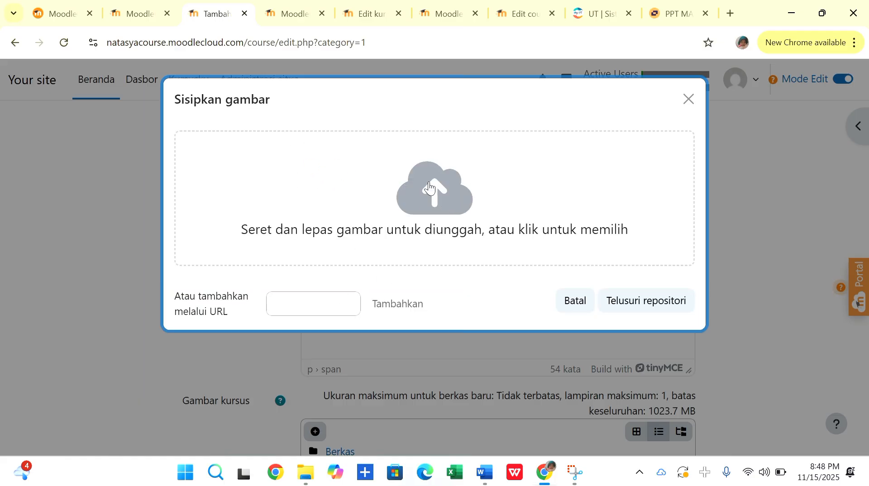
left_click(429, 187)
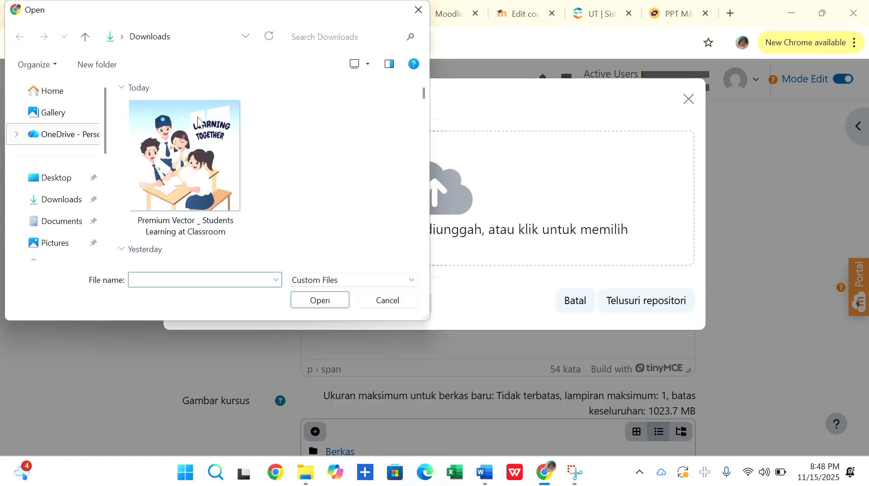
double_click(159, 157)
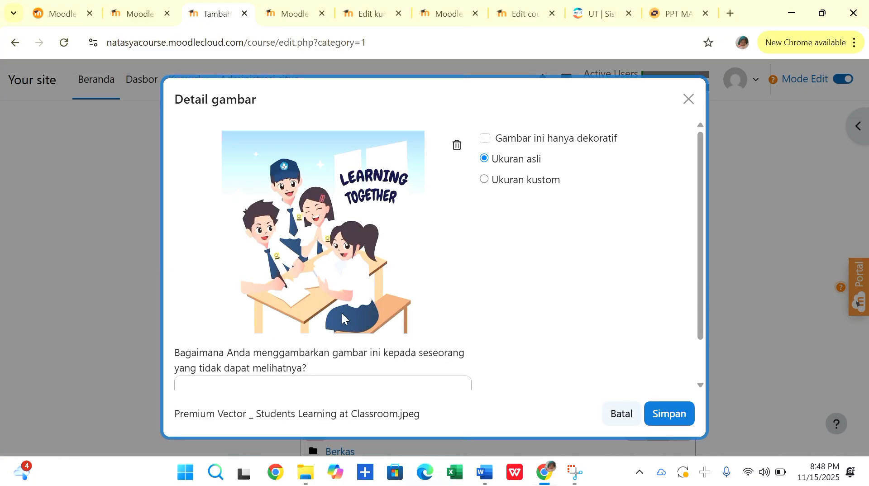
Describe the summary image as "SPLDV Matematika Kelas VIII" and save it into the course summary.
scroll(284, 338, "down", 2)
left_click(256, 343)
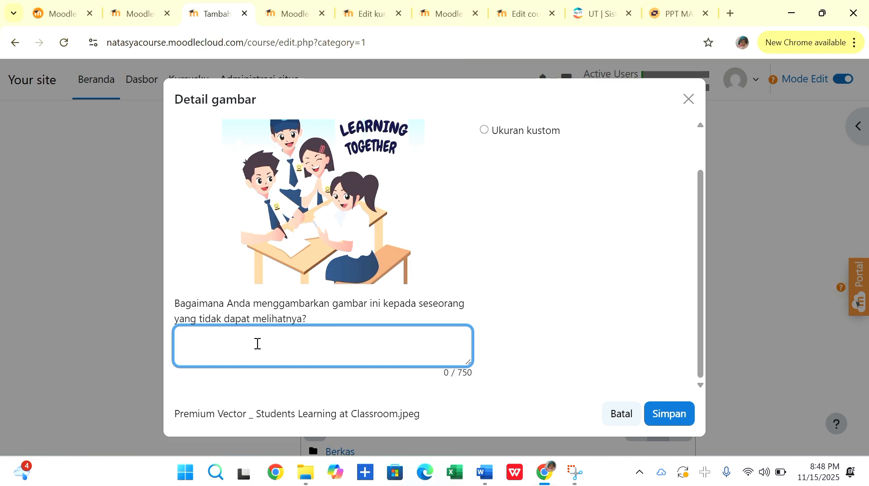
type("SPLDV Matematika Kelas VIII")
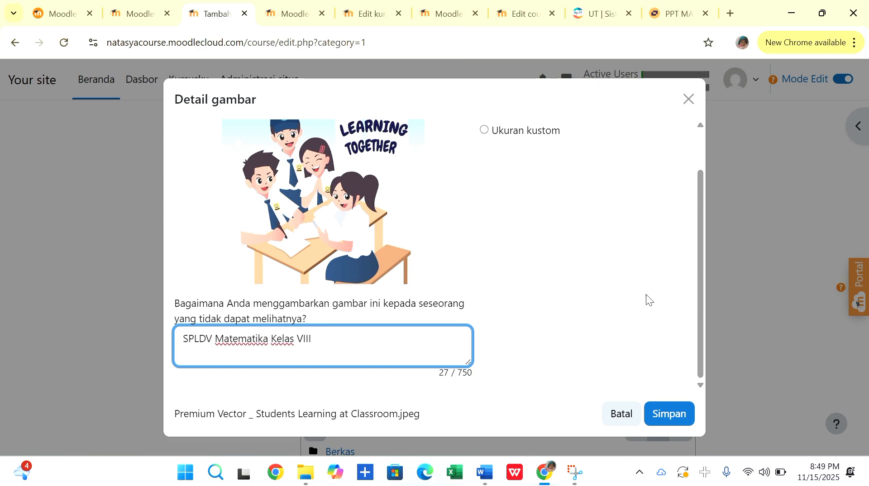
left_click(674, 414)
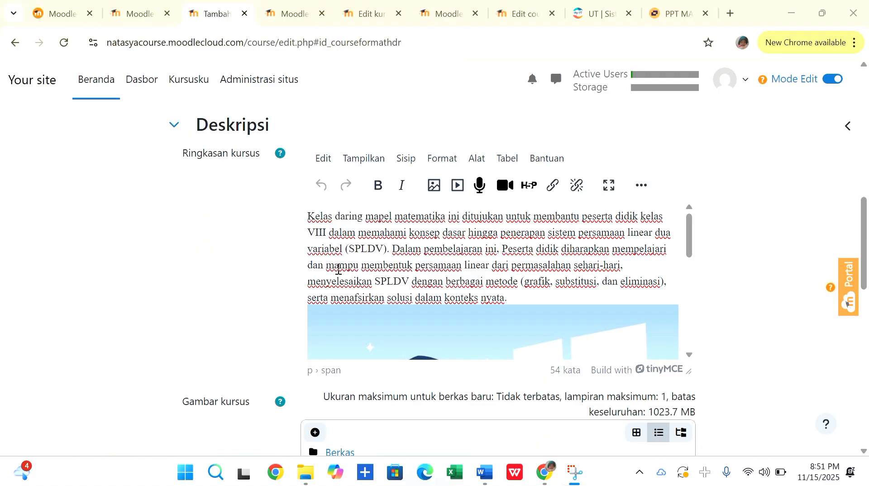
Review the course summary with its inserted picture and the course image upload area.
scroll(335, 270, "down", 3)
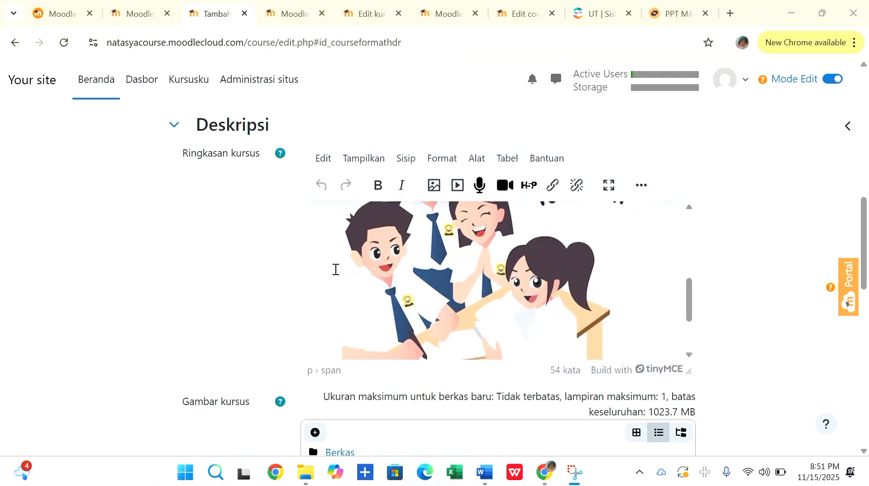
scroll(226, 292, "down", 4)
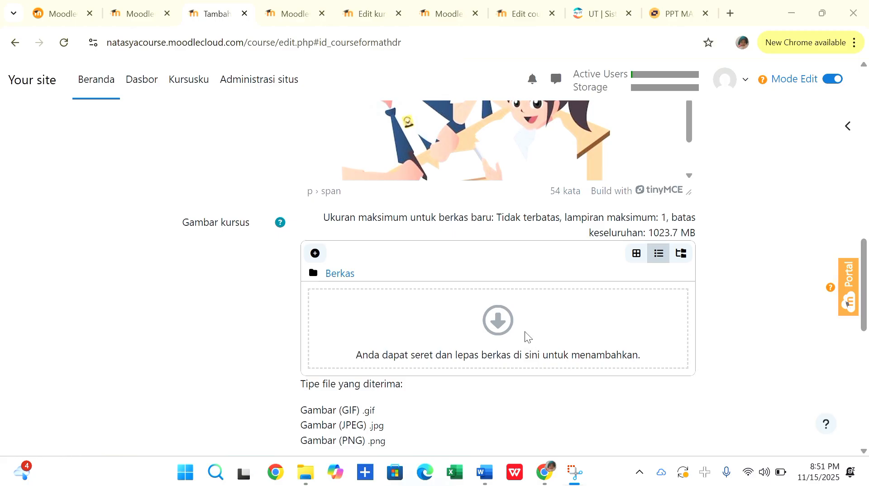
scroll(432, 265, "up", 3)
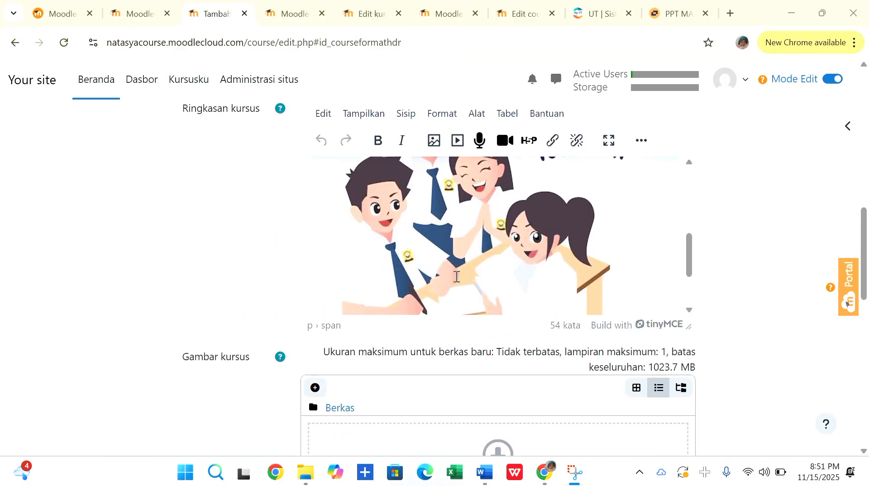
scroll(335, 335, "down", 3)
scroll(337, 333, "up", 2)
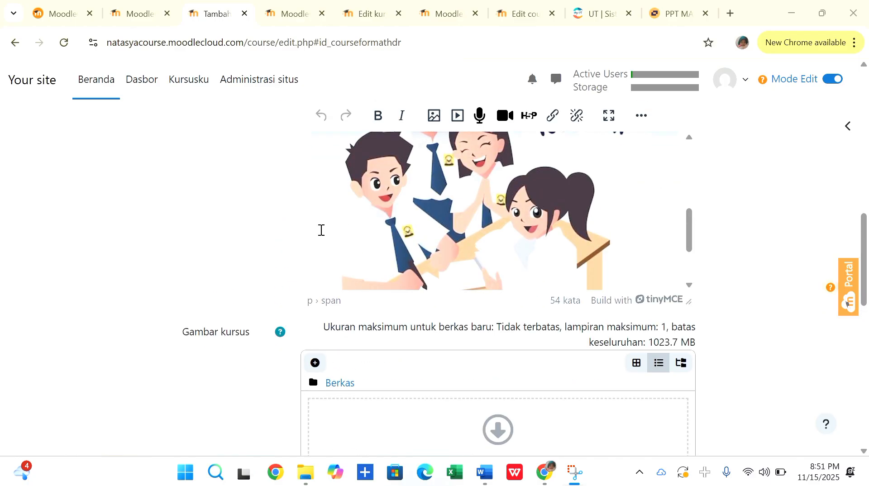
scroll(320, 231, "down", 5)
scroll(234, 264, "up", 3)
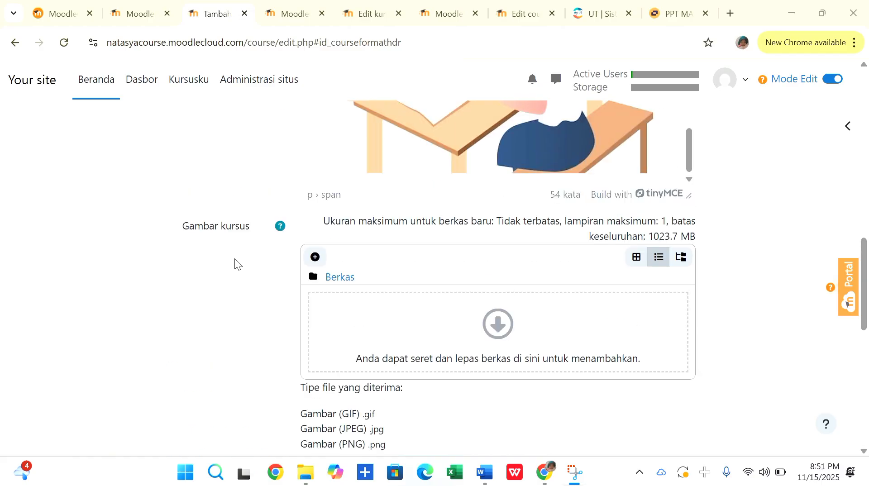
Set the course format to the weekly format (Format Mingguan).
scroll(247, 308, "down", 6)
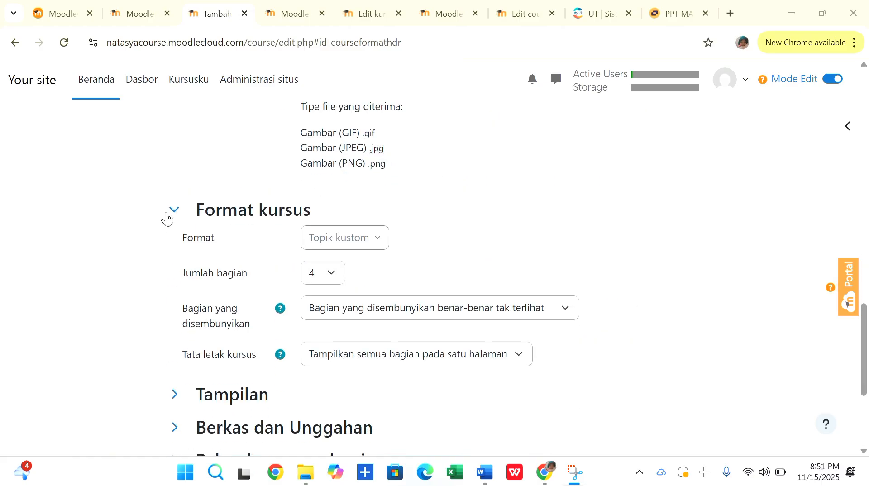
left_click(380, 243)
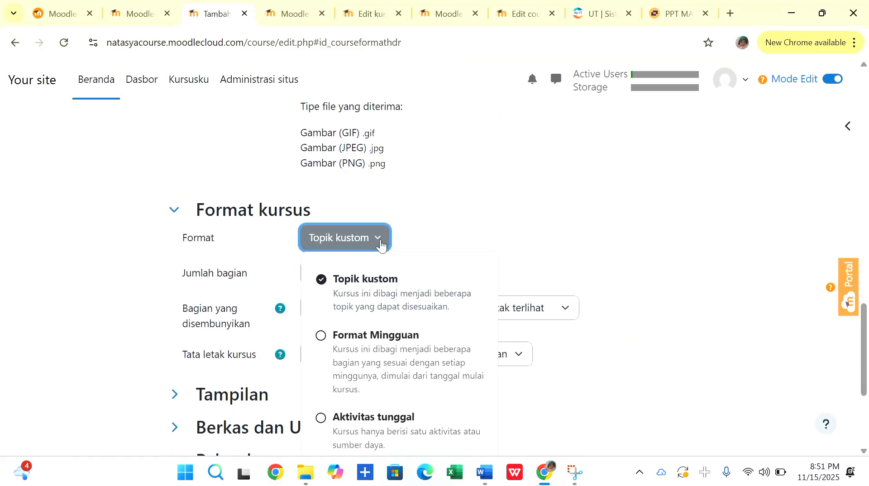
scroll(393, 326, "down", 1)
left_click(324, 279)
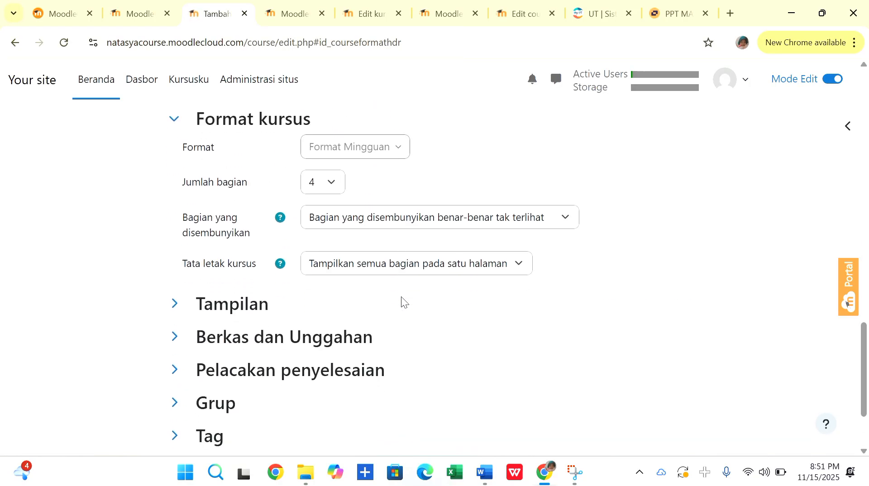
In the appearance settings (Tampilan), set showing activity reports to Ya and check the available numbers of announcements.
scroll(482, 186, "down", 1)
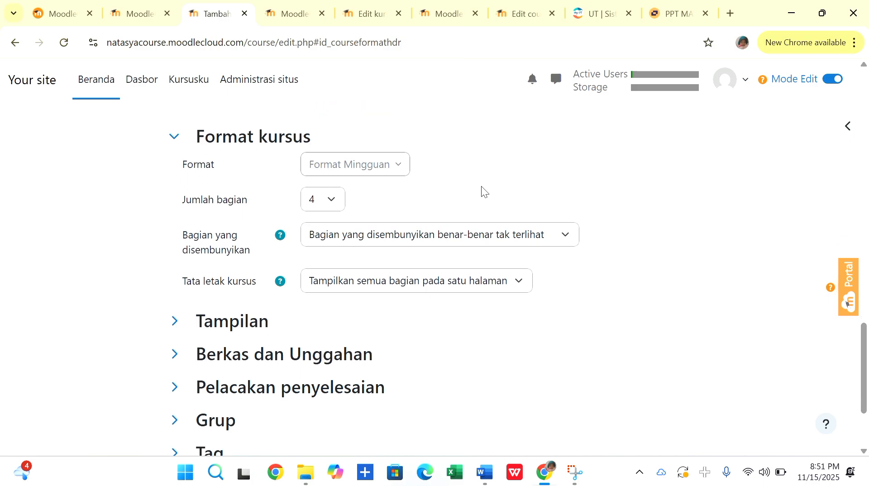
scroll(381, 194, "down", 1)
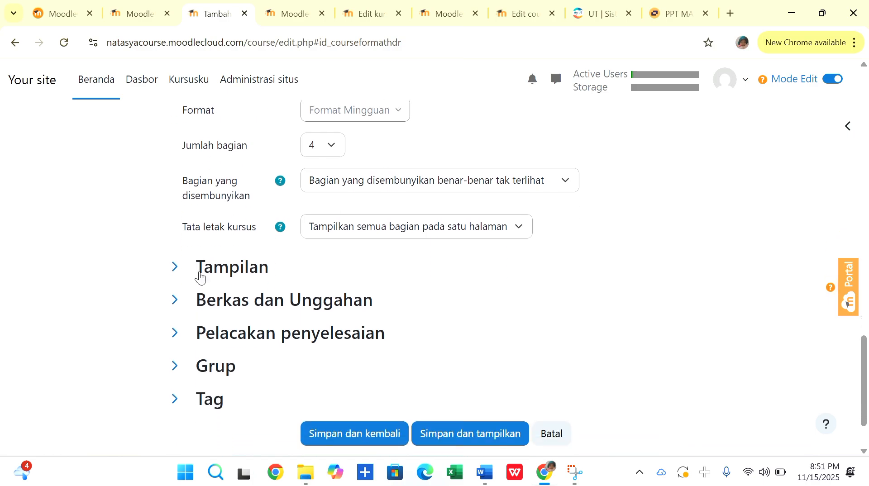
left_click(173, 270)
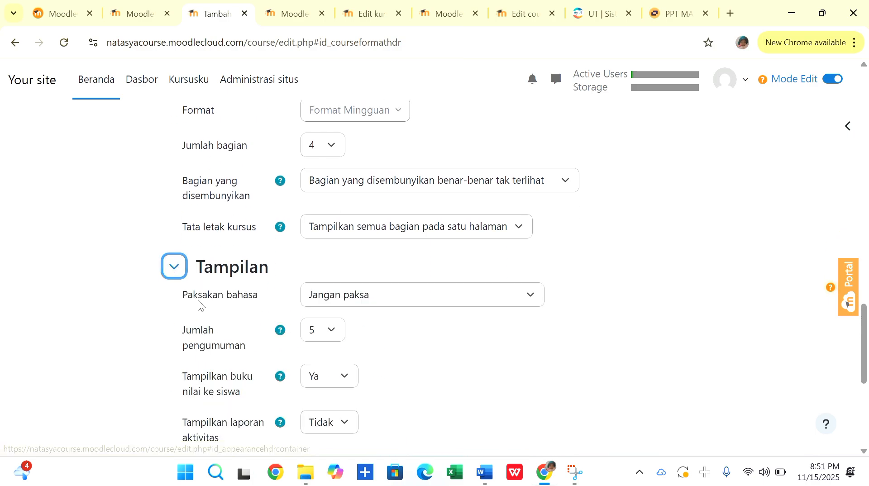
scroll(198, 304, "down", 2)
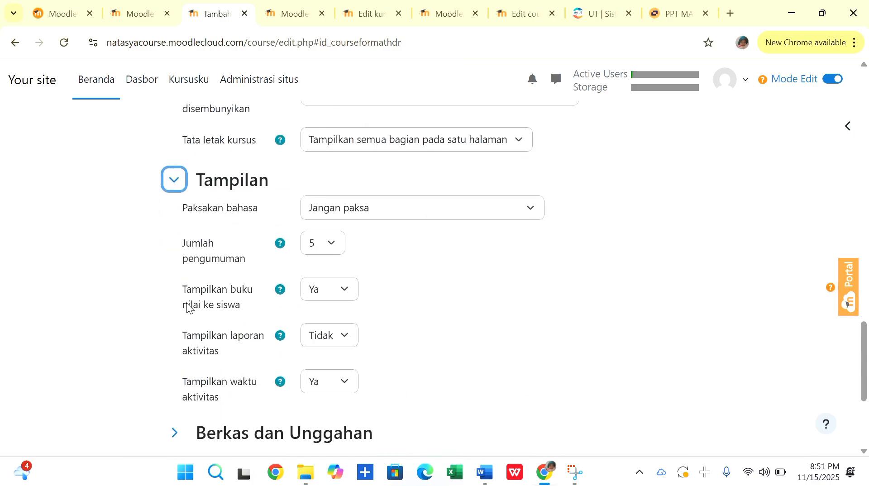
left_click(354, 334)
left_click(327, 377)
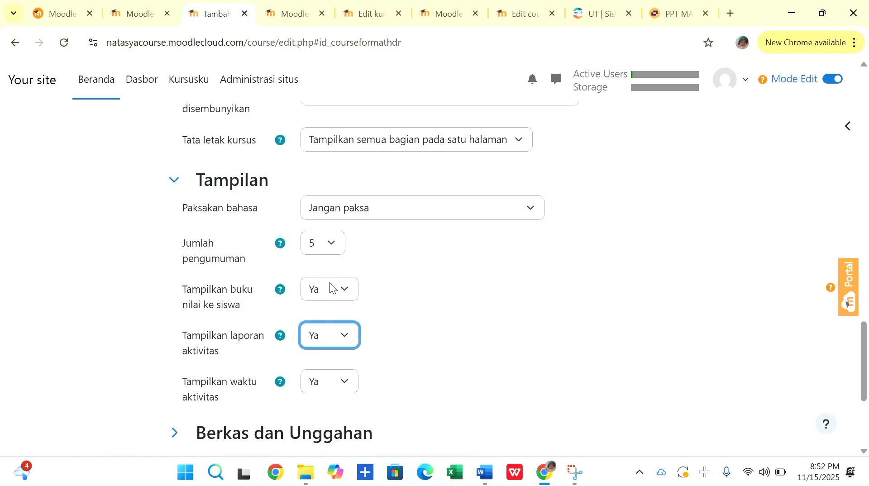
left_click(331, 243)
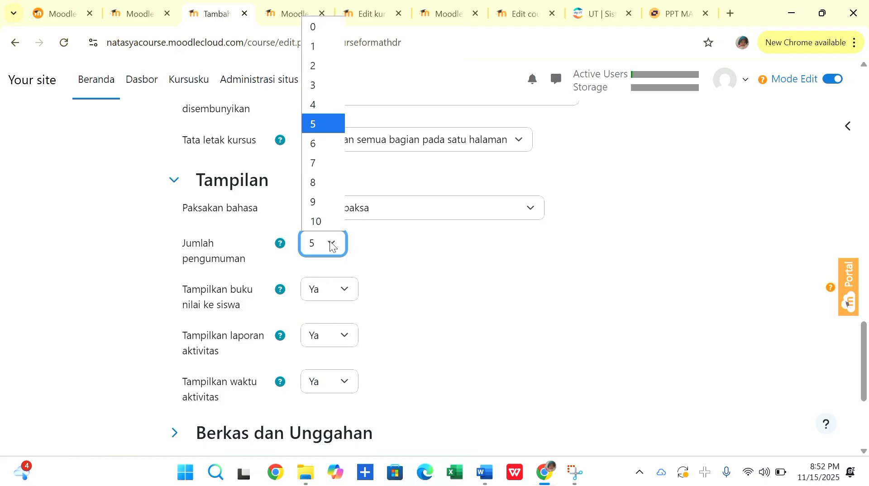
scroll(377, 259, "down", 3)
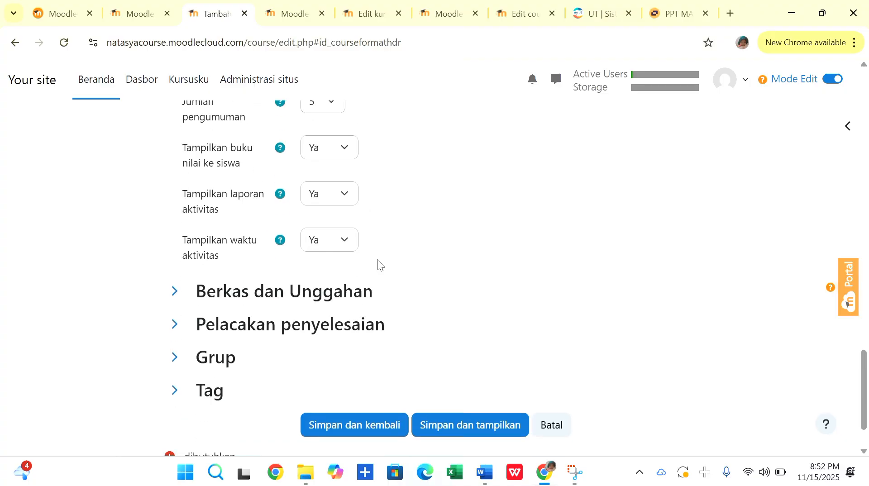
Set the course's maximum upload size (Ukuran unggah maksimum) to 10 MB.
left_click(174, 291)
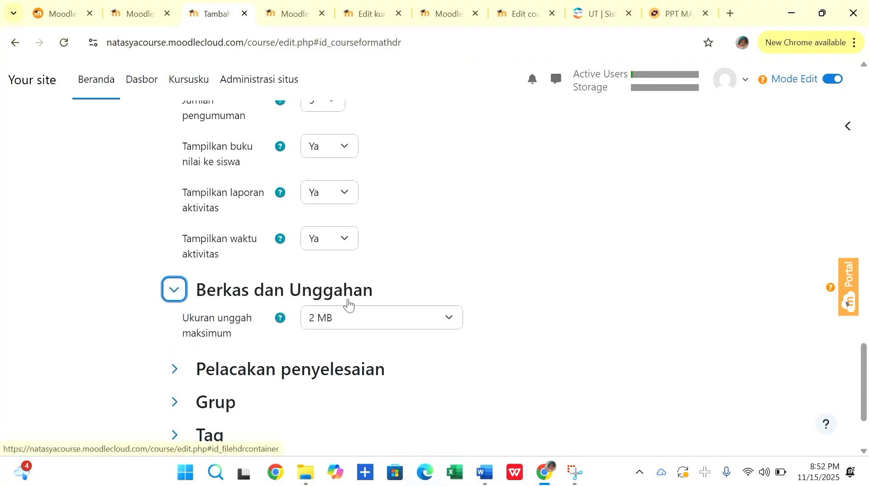
left_click(448, 319)
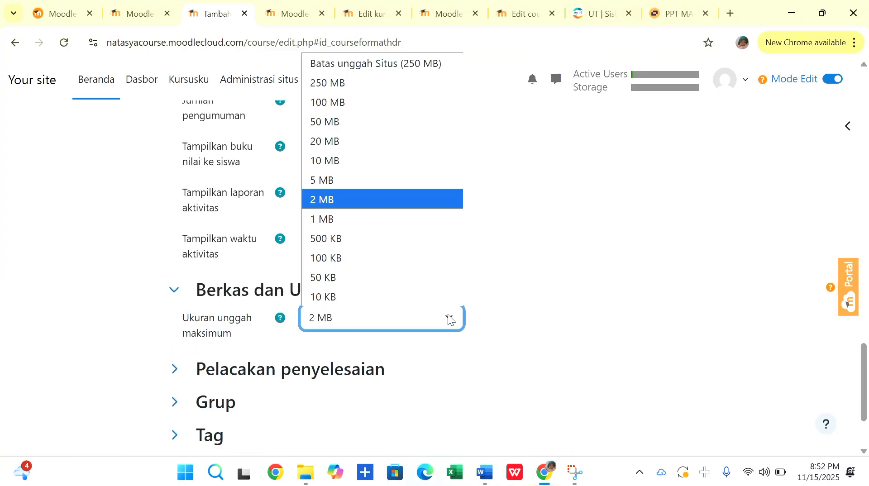
left_click(324, 163)
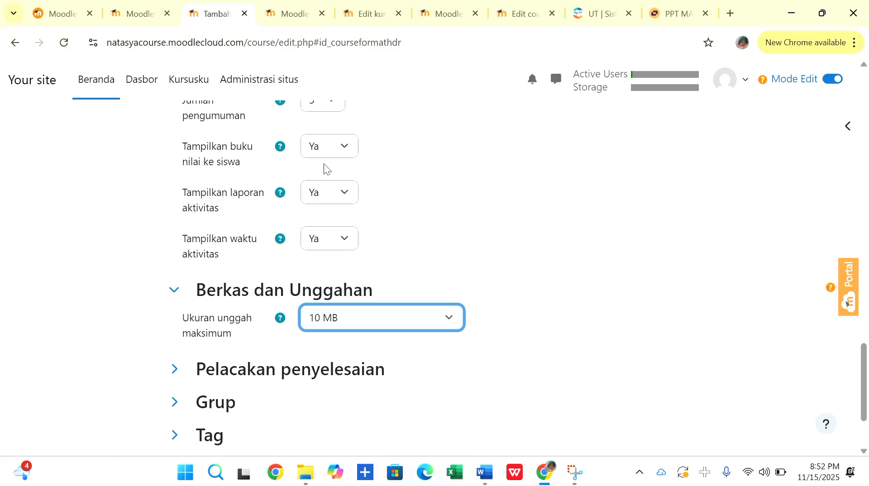
Check the completion tracking (Pelacakan penyelesaian) and group (Grup) settings, then save and display the course.
scroll(167, 286, "down", 2)
left_click(174, 269)
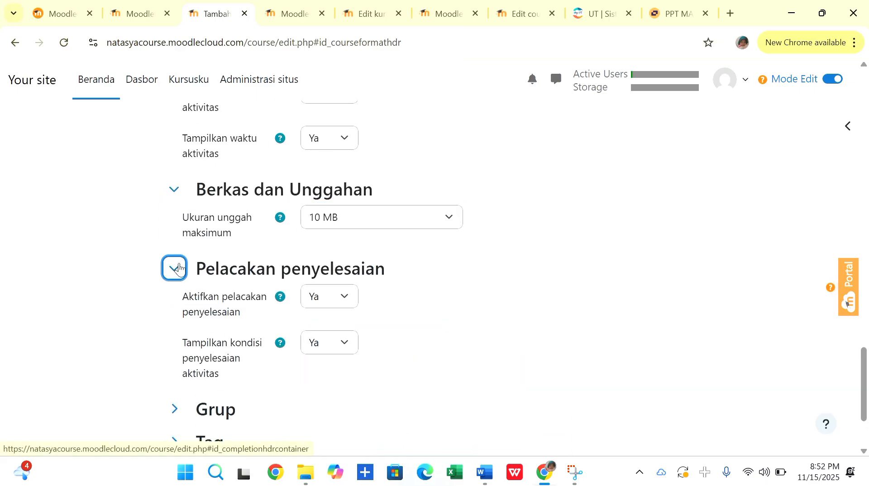
scroll(180, 273, "down", 2)
left_click(175, 304)
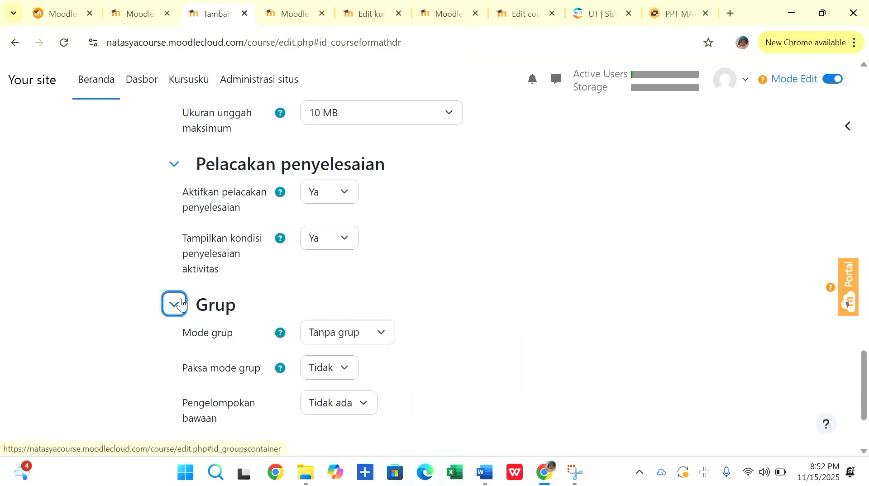
scroll(181, 303, "down", 2)
scroll(180, 301, "down", 2)
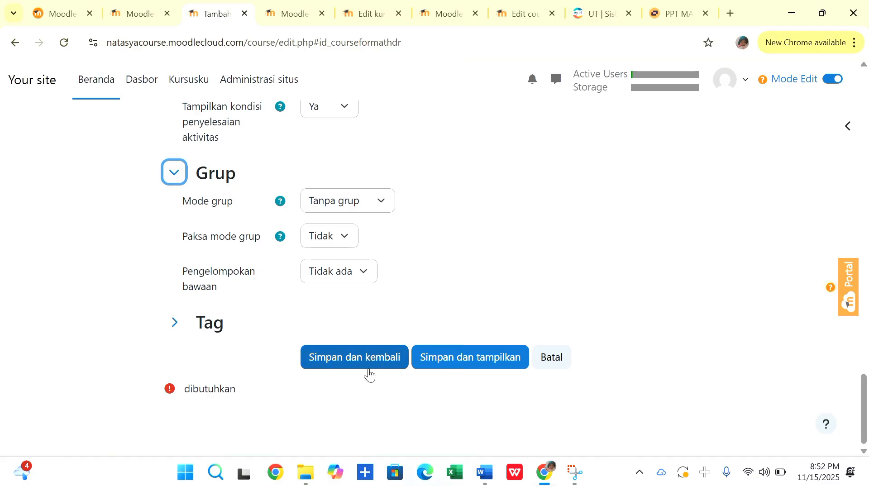
left_click(454, 367)
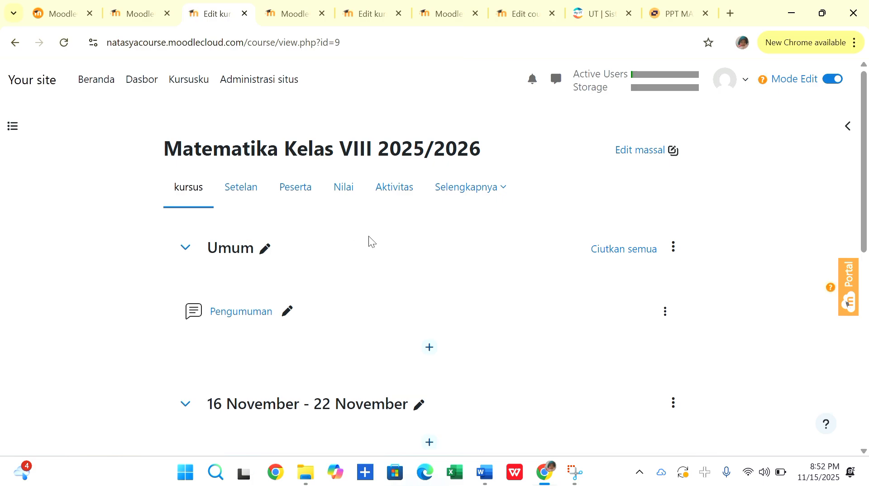
Rename the course section Umum as "Pertemuan Ke-1".
scroll(368, 239, "down", 1)
scroll(257, 191, "up", 1)
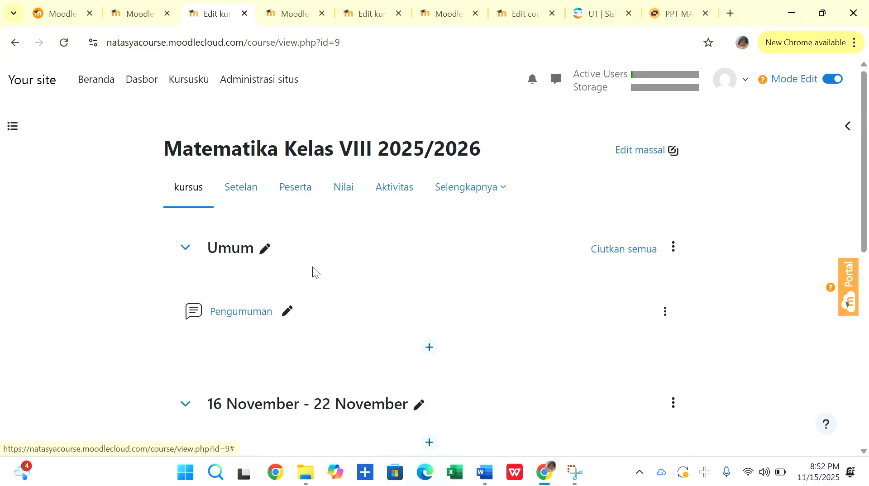
left_click(261, 252)
left_click(128, 227)
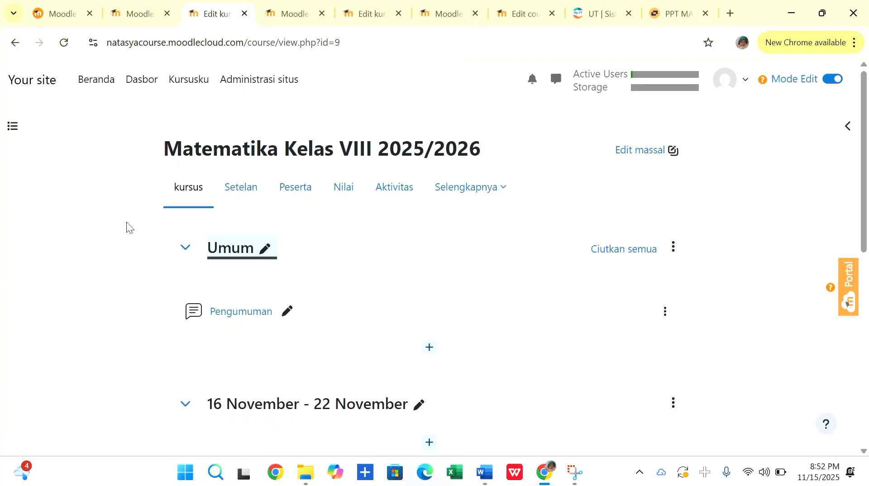
left_click(263, 254)
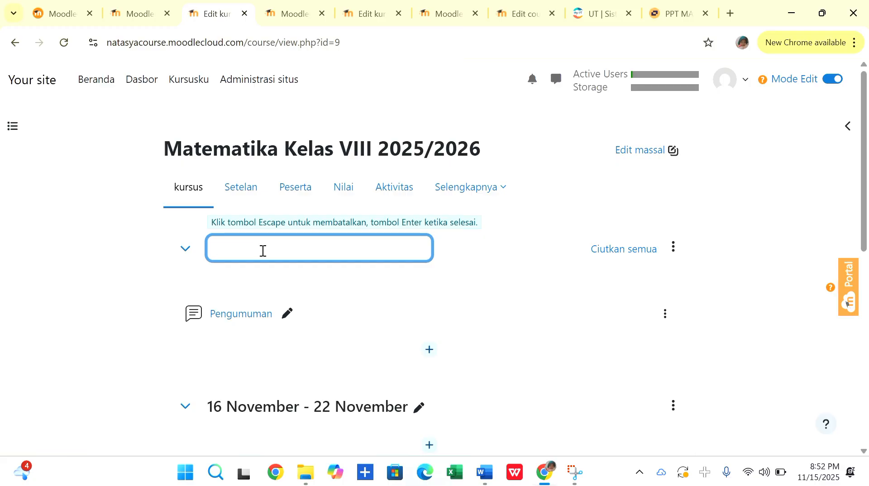
type("Pertemuan Ke-")
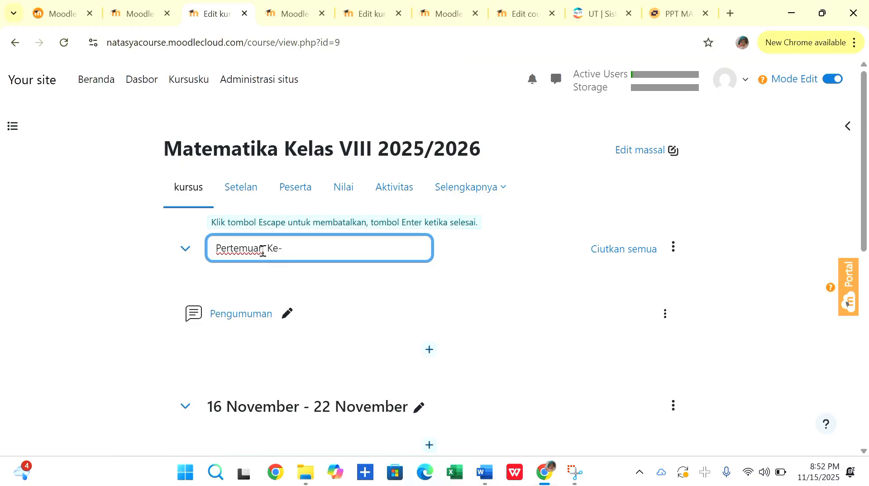
type("1")
key("Return")
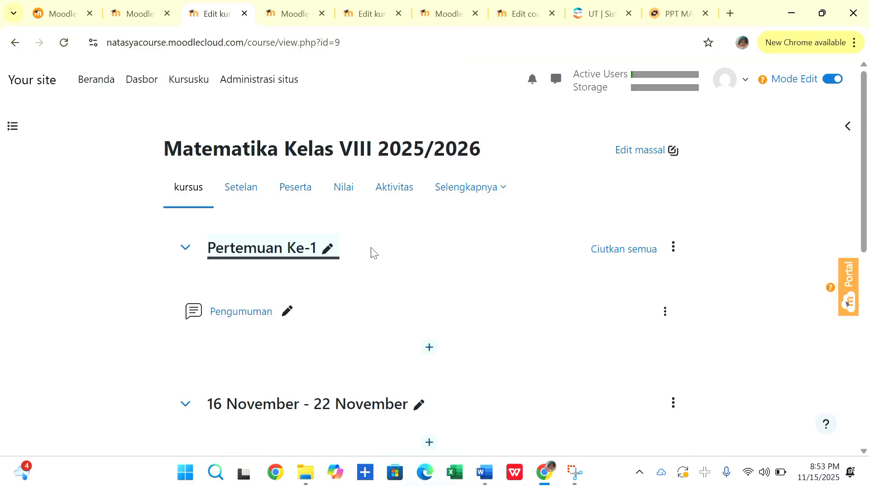
Rename the Pengumuman forum in the Pertemuan Ke-1 section as "Presensi Peserta Didik".
scroll(370, 247, "down", 1)
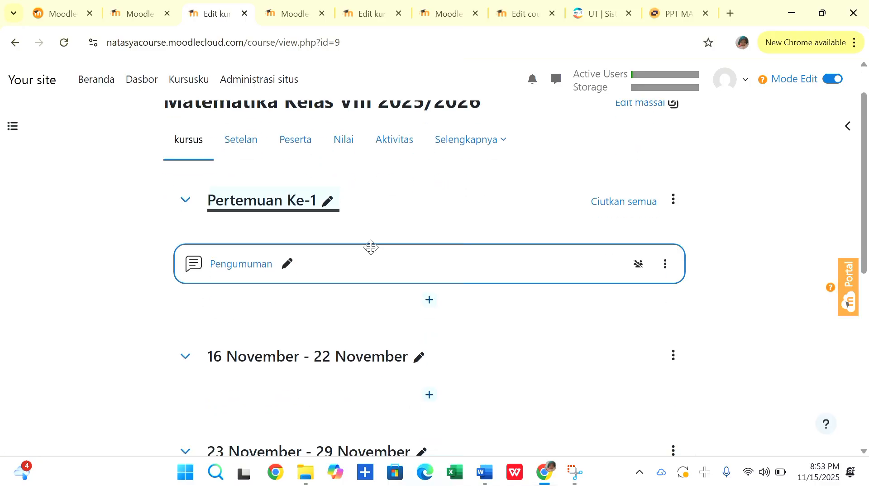
left_click(284, 266)
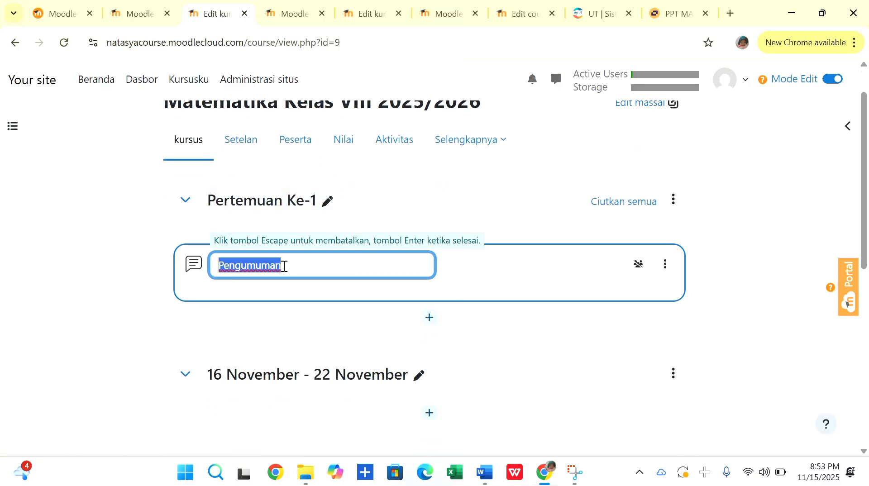
key("BackSpace")
type("Pr")
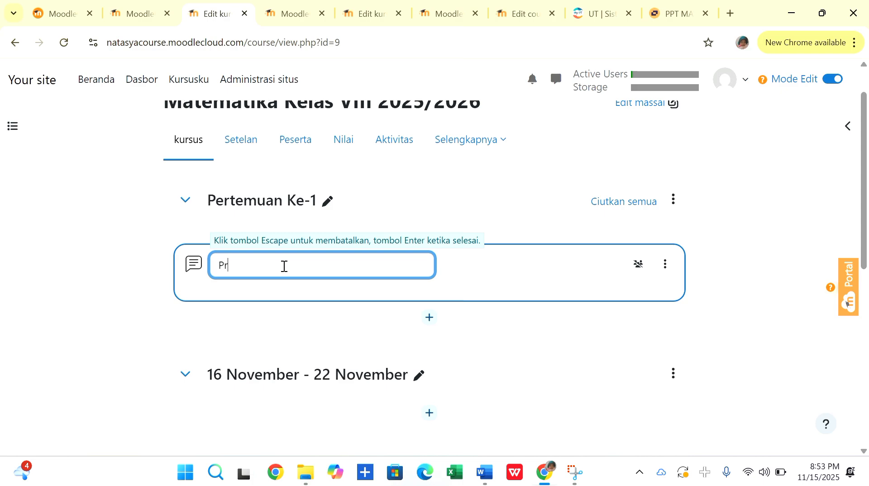
type("esensi Peserta Didik")
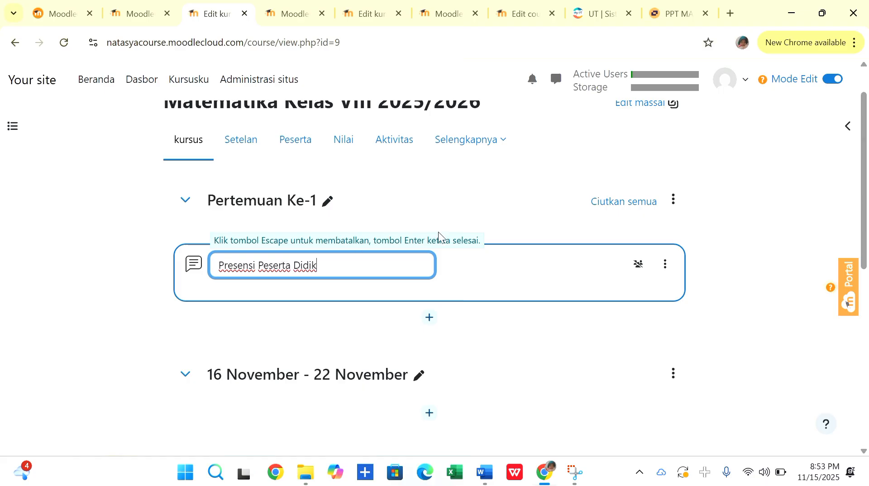
key("Return")
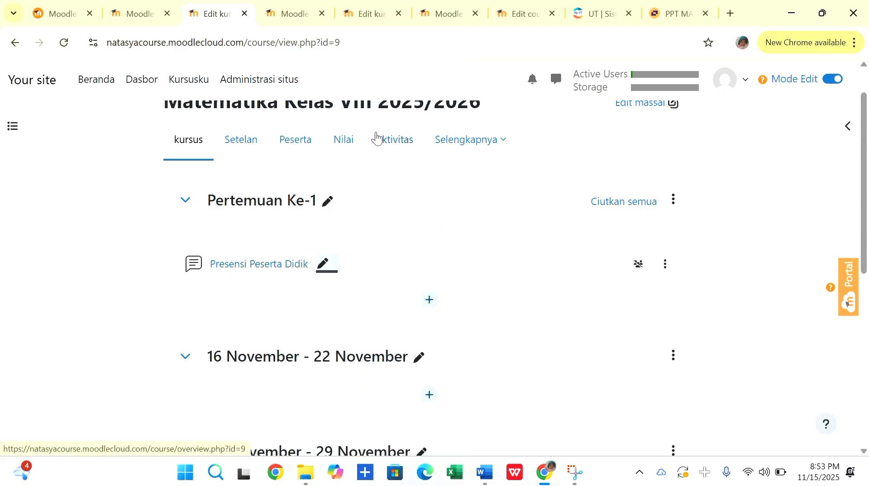
Start adding a new Forum activity to the Pertemuan Ke-1 section.
left_click(666, 266)
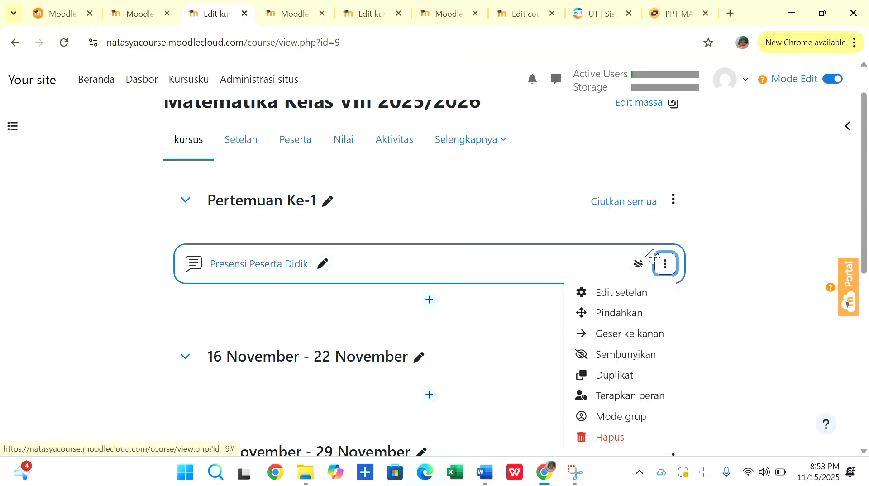
left_click(429, 299)
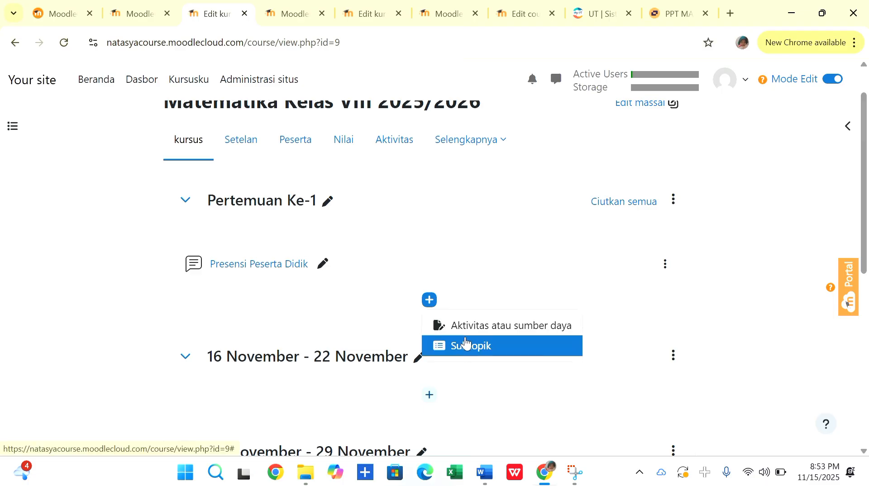
left_click(468, 324)
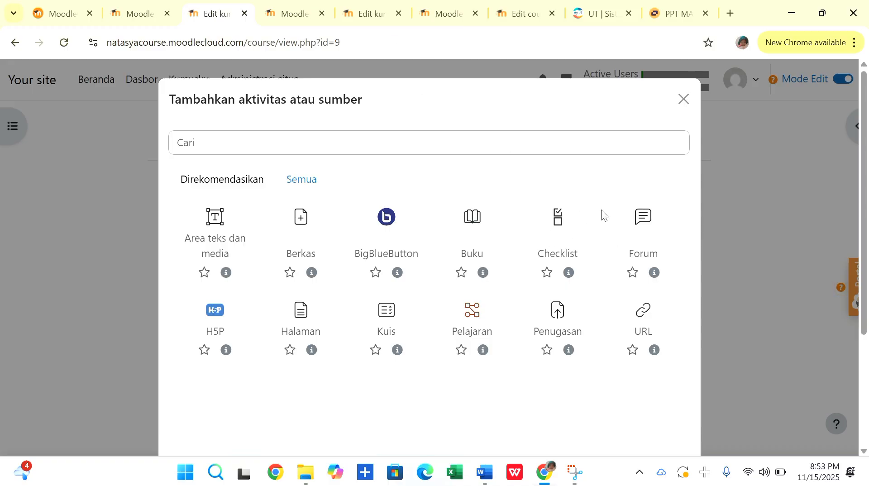
left_click(646, 222)
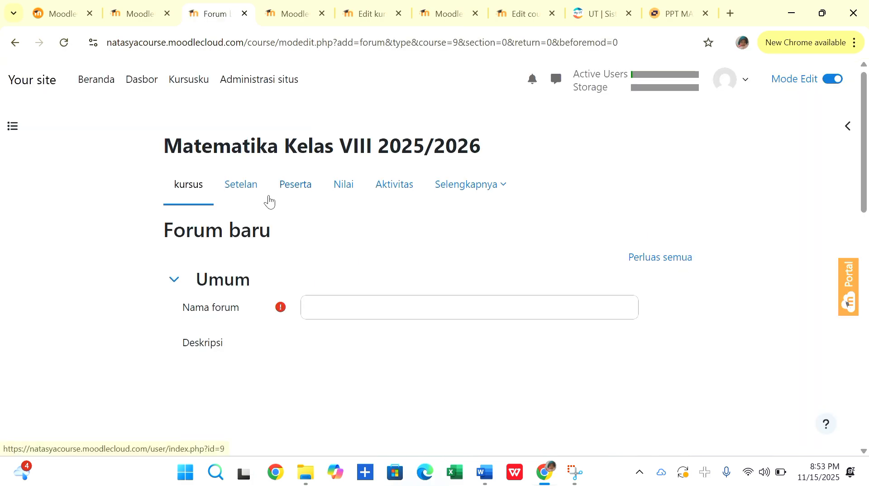
Enter "Presensi Kehadiran" as the name of the new forum.
scroll(268, 194, "down", 2)
scroll(268, 195, "down", 2)
scroll(268, 194, "up", 3)
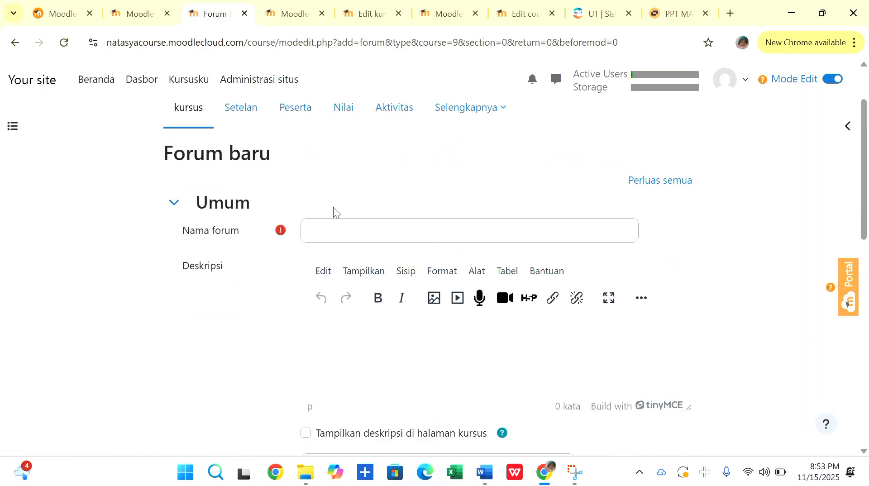
left_click(344, 222)
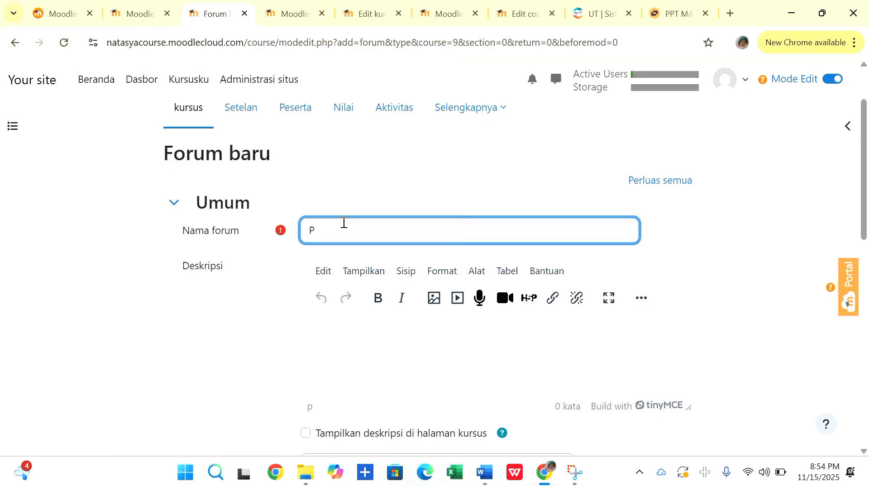
type("Presensi Kehadiran")
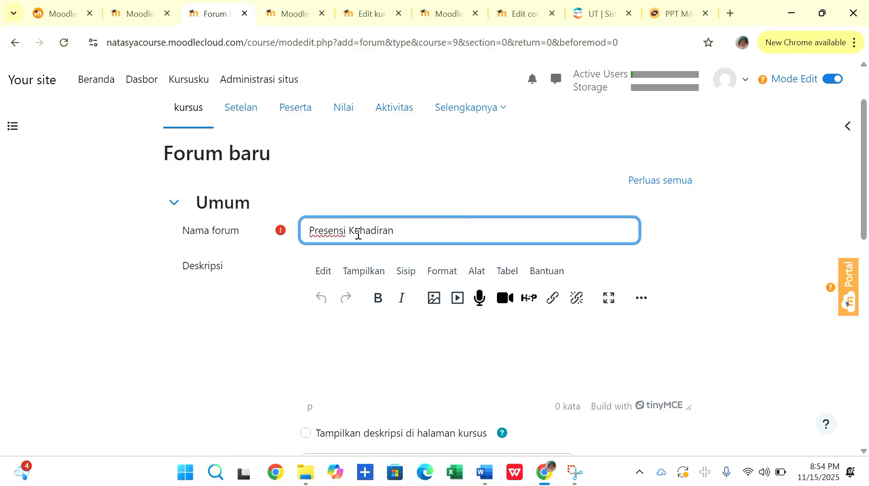
Write the forum description "Isi forum presensi ini sesuai data peserta didik, dengan menyantumkan nama dan kelas.".
left_click(385, 340)
scroll(339, 270, "down", 1)
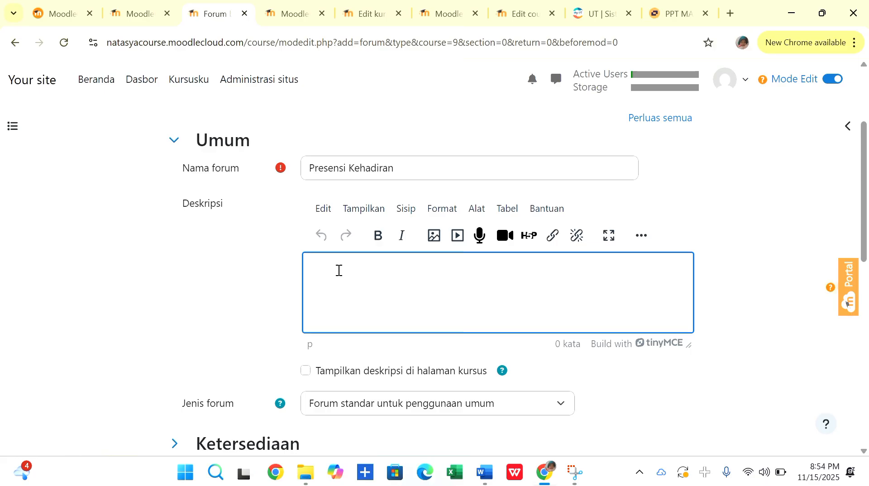
type("Isi forum presensi ini")
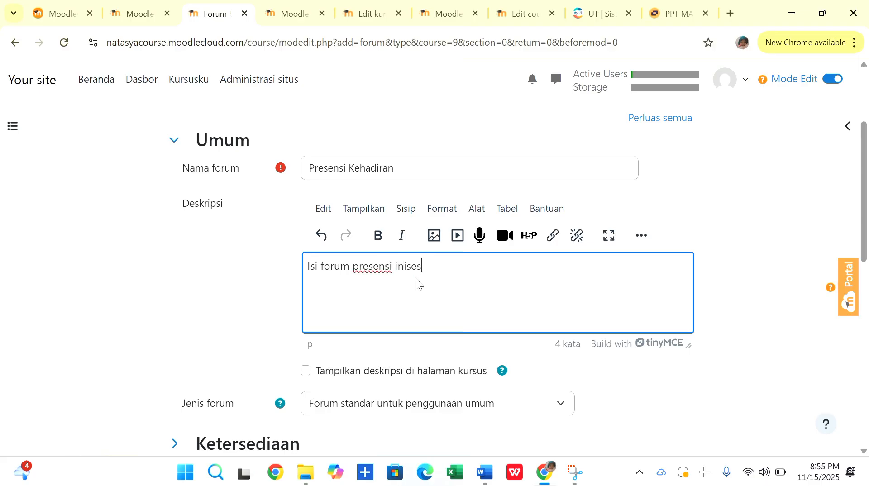
type(" sesuai data peserta didik")
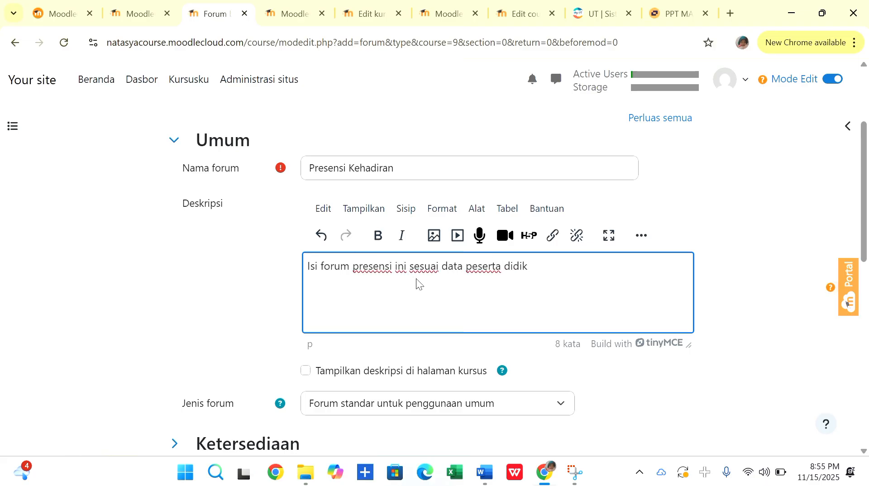
type(", dengan menyantumkan nama ")
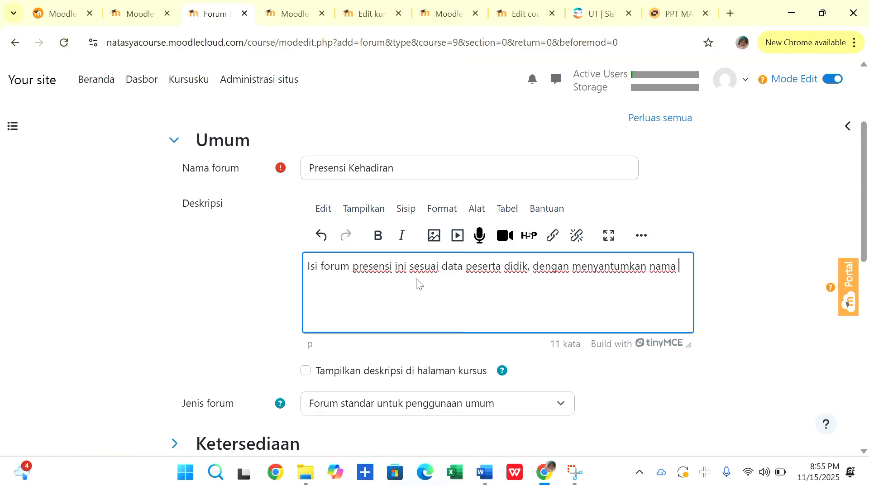
type("dan kelas.")
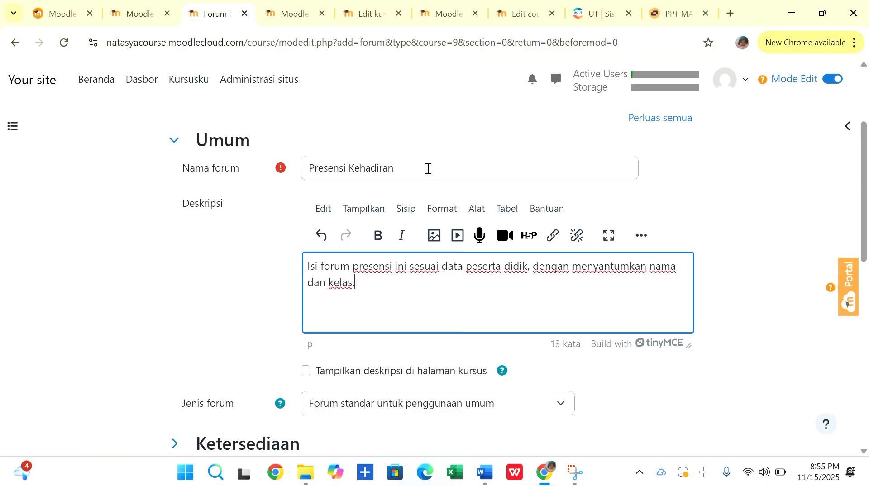
Shorten the forum name to "Presensi".
left_click(428, 168)
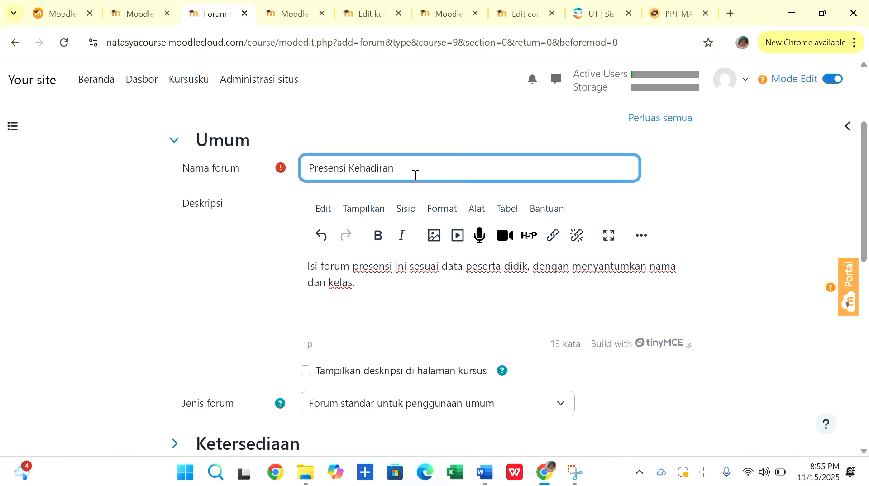
key("BackSpace")
key("BackSpace")
key("BackSpace")
key("BackSpace")
key("BackSpace")
Enable showing the forum description on the course page (Tampilkan deskripsi di halaman kursus).
scroll(256, 273, "down", 2)
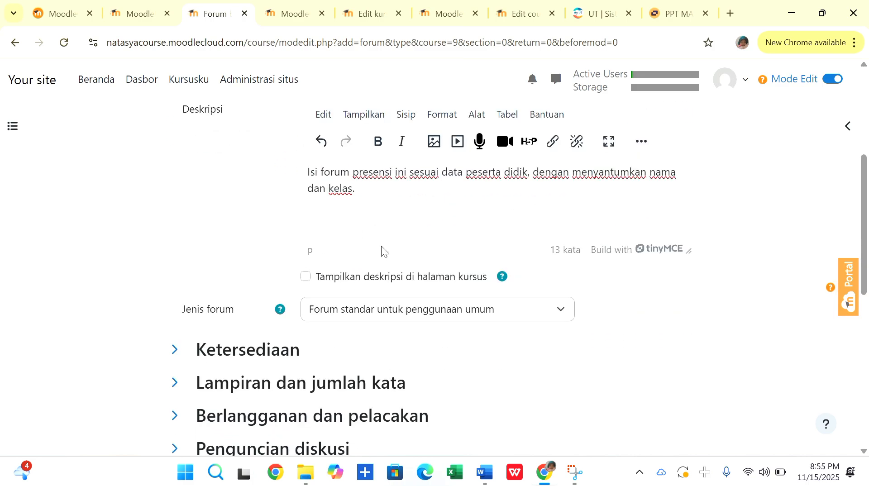
scroll(381, 246, "up", 1)
left_click(306, 308)
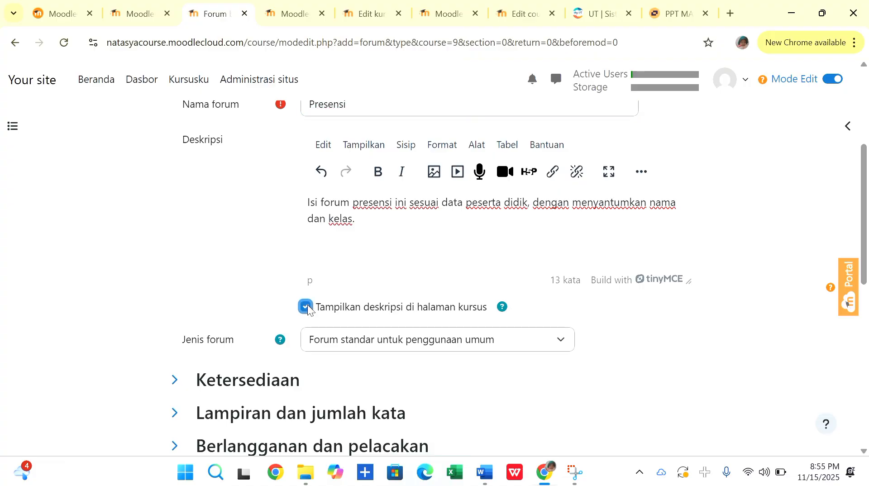
scroll(229, 235, "up", 1)
scroll(229, 240, "down", 1)
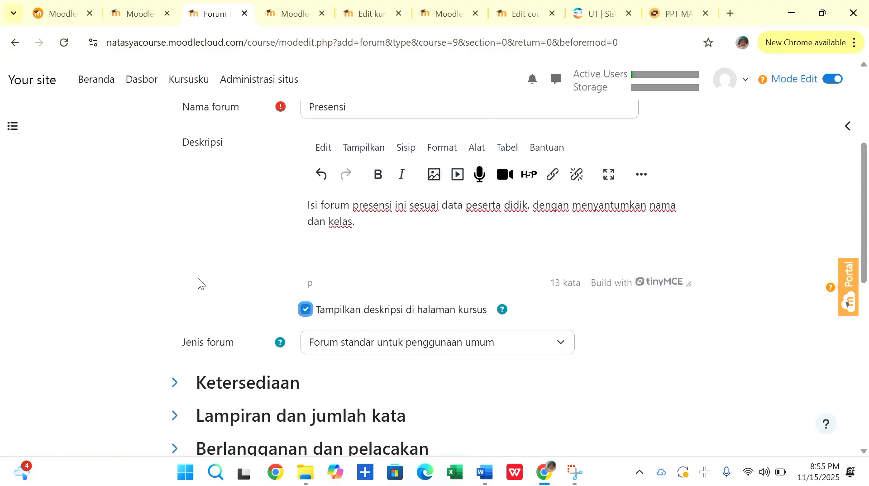
Enable the forum's due date (Tanggal jatuh tempo) in the availability settings (Ketersediaan).
scroll(197, 278, "down", 2)
left_click(173, 317)
scroll(233, 268, "down", 2)
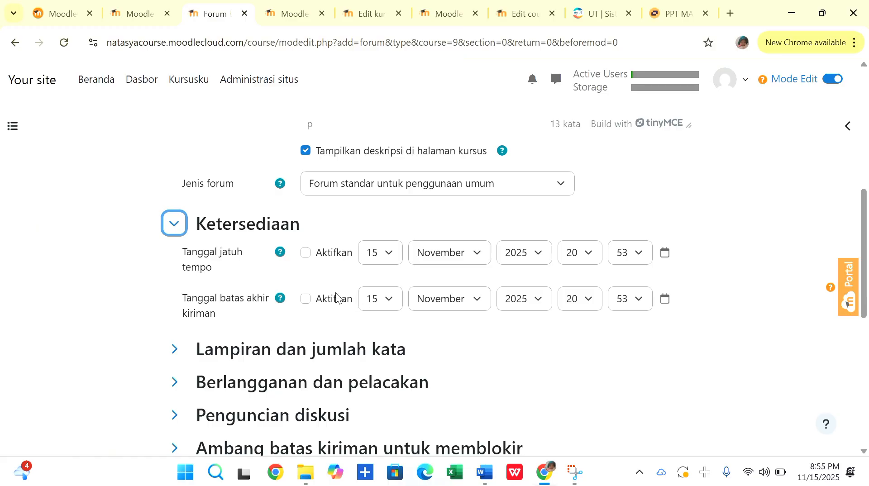
left_click(305, 252)
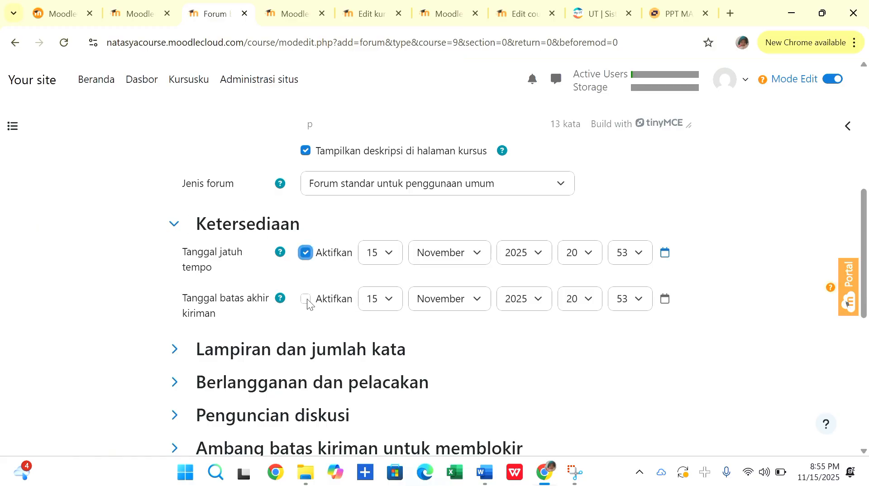
Enable the forum's cut-off date (Tanggal batas akhir kiriman) and set its day to 24.
left_click(306, 299)
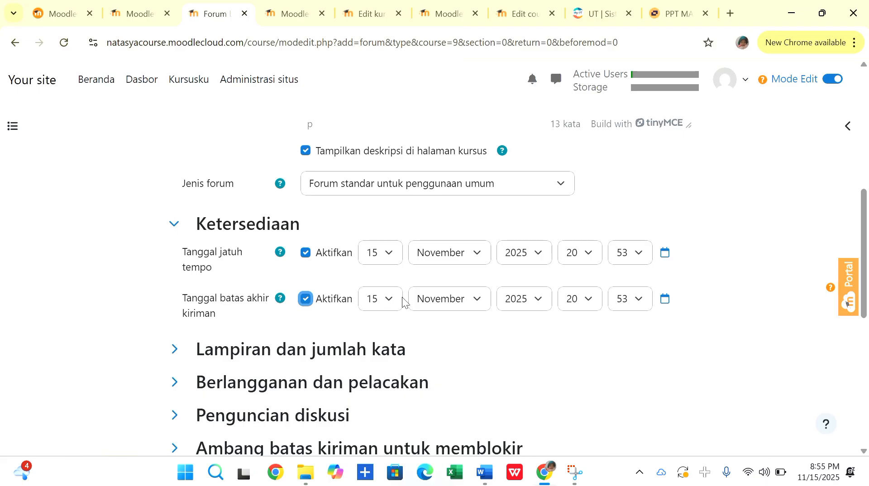
left_click(388, 300)
scroll(381, 246, "down", 3)
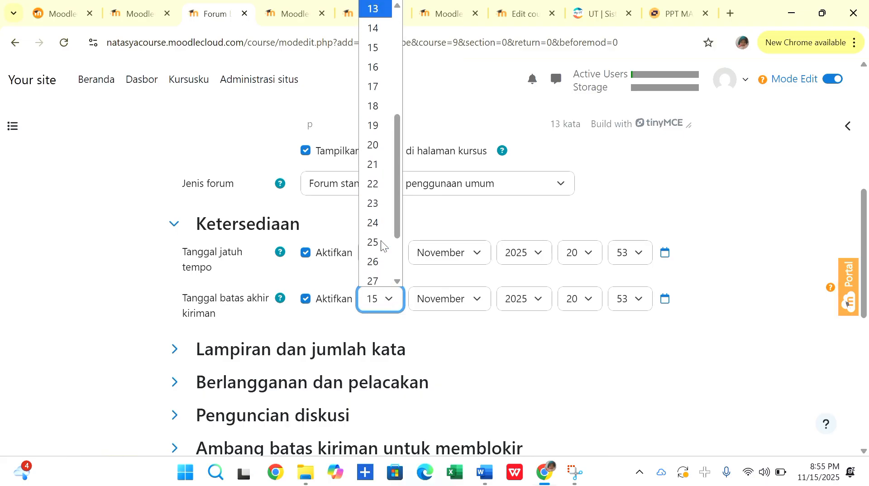
left_click(378, 217)
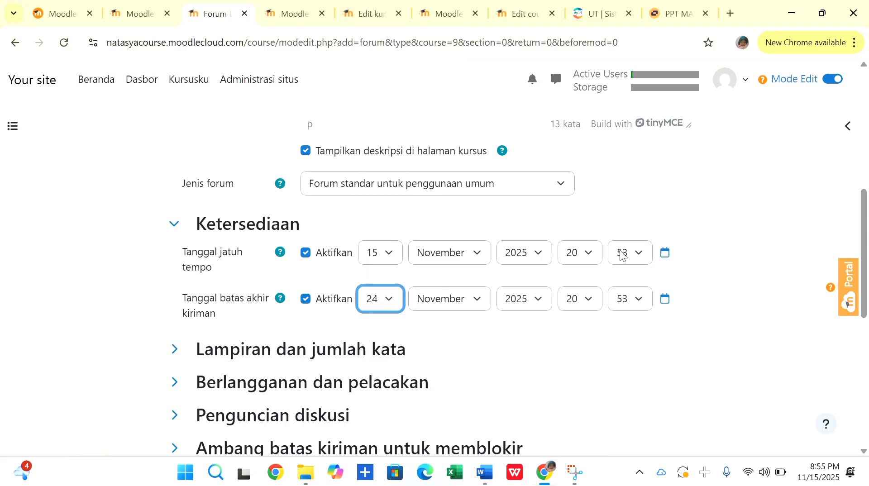
Set the time of the forum's due date (Tanggal jatuh tempo) to 00:00.
left_click(588, 253)
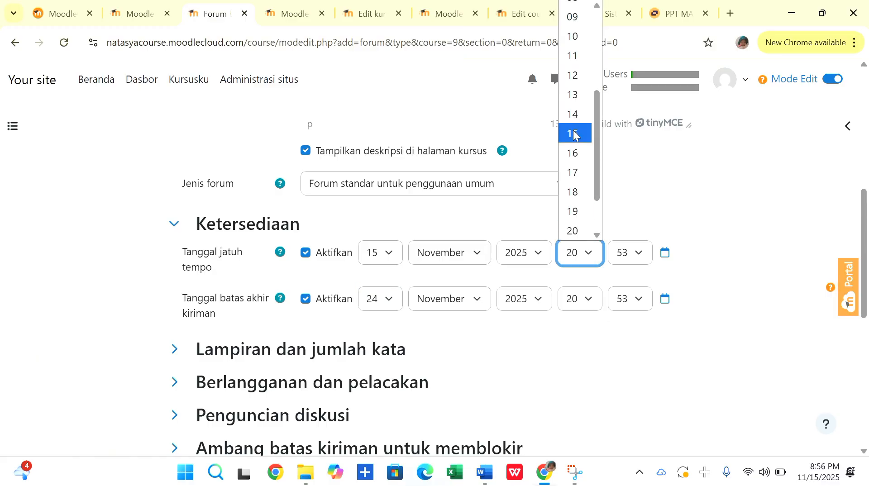
scroll(574, 134, "up", 2)
scroll(574, 135, "up", 2)
left_click(575, 11)
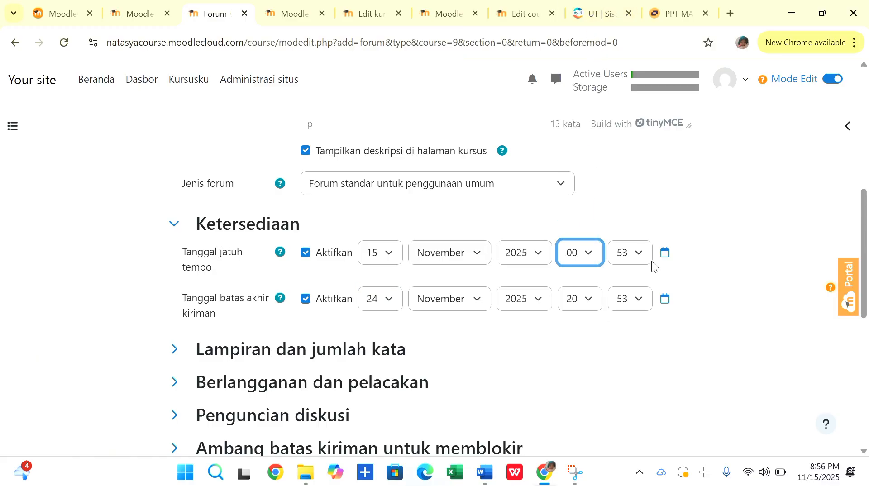
left_click(639, 253)
scroll(622, 36, "up", 10)
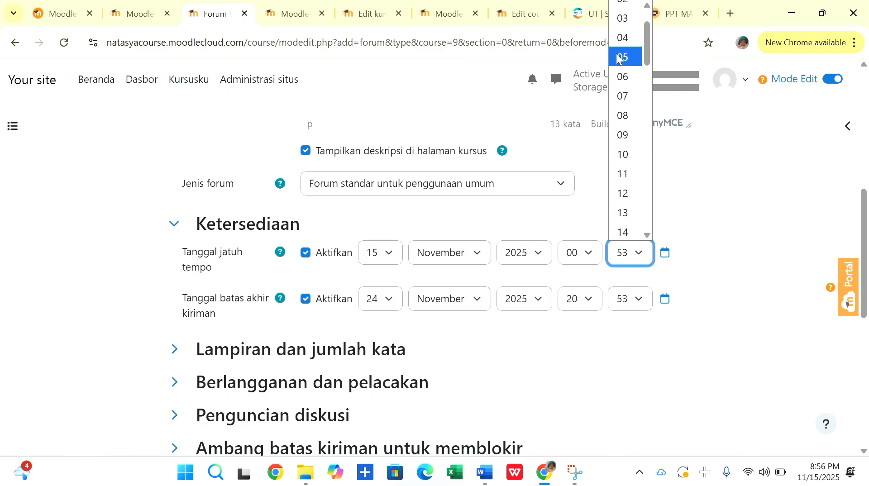
left_click(623, 11)
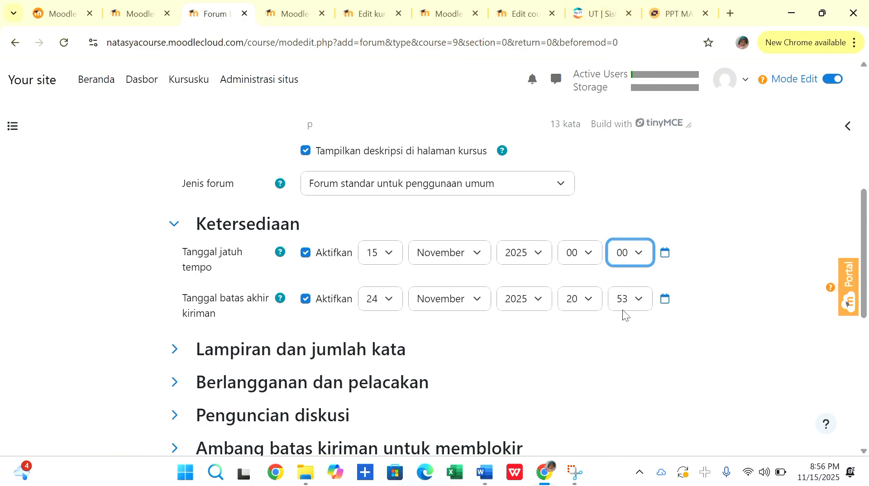
Set the time of the forum's cut-off date (Tanggal batas akhir kiriman) to 00:00.
left_click(597, 299)
scroll(584, 136, "up", 3)
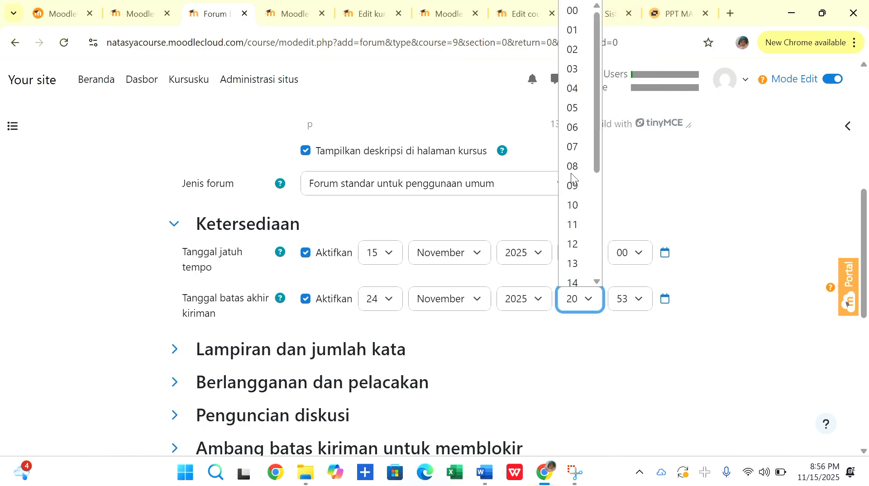
left_click(584, 11)
left_click(640, 298)
scroll(626, 54, "up", 10)
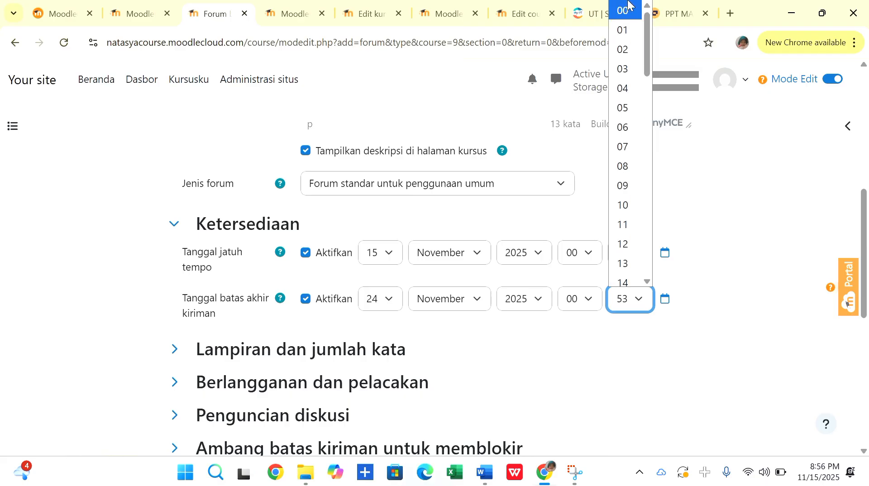
left_click(629, 6)
Limit the forum's maximum number of attachments (Jumlah maksimum lampiran) to 1.
scroll(494, 179, "down", 2)
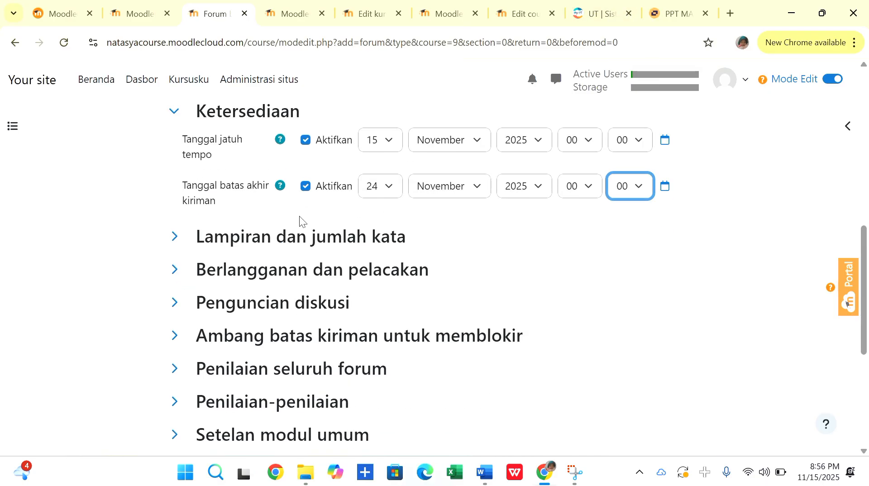
left_click(173, 245)
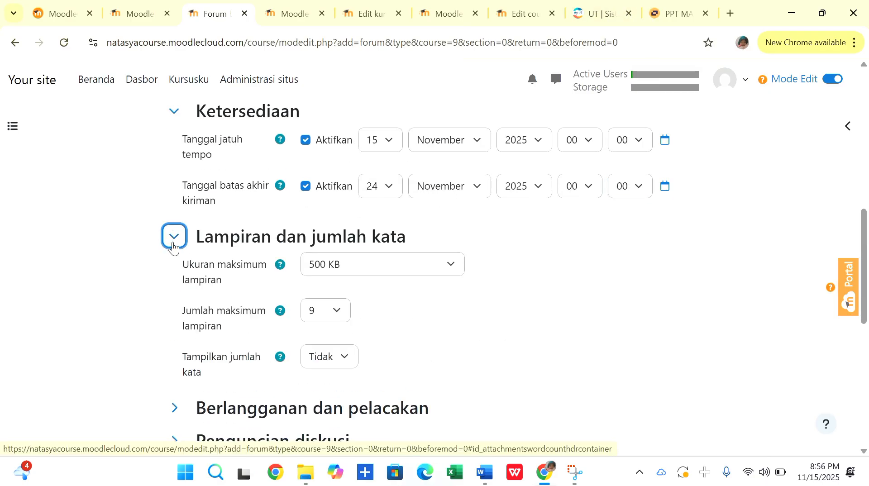
left_click(343, 312)
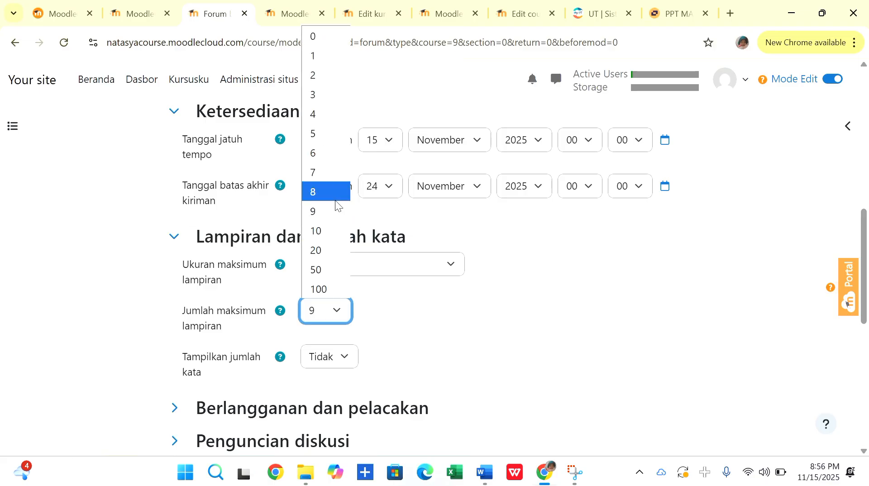
left_click(332, 54)
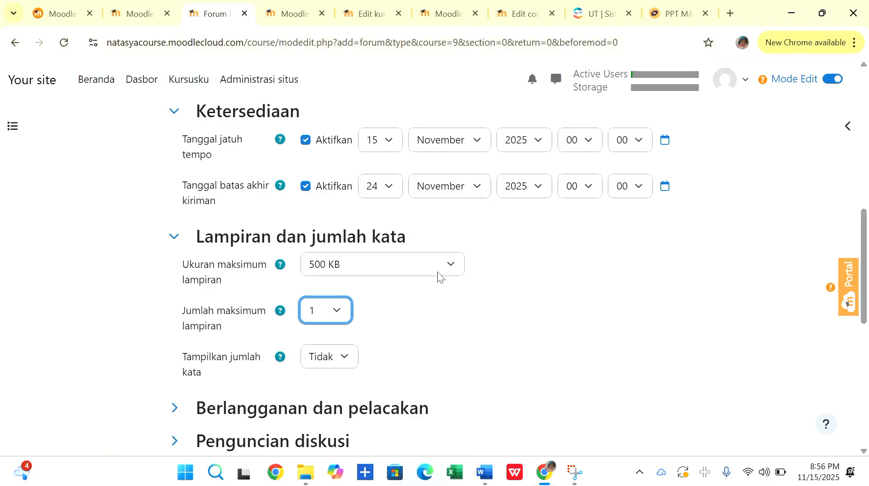
Examine the forum's settings for subscription and tracking, discussion locking, and the post threshold for blocking.
scroll(397, 308, "down", 2)
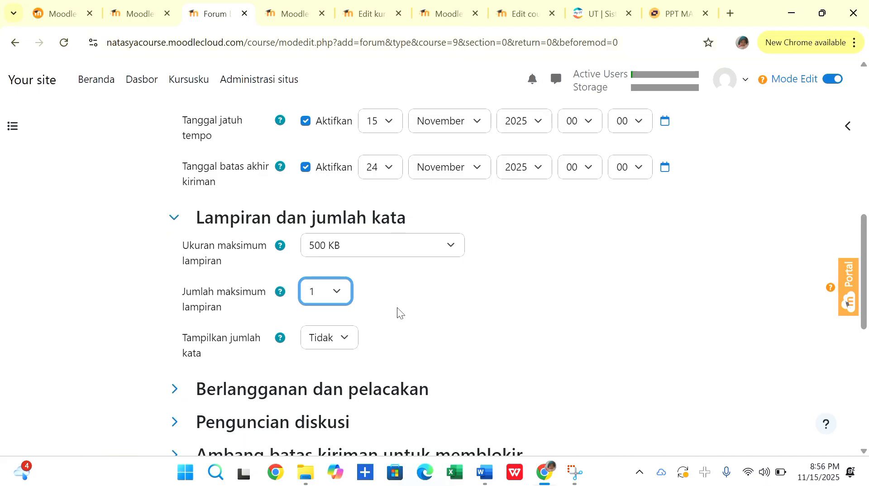
left_click(181, 344)
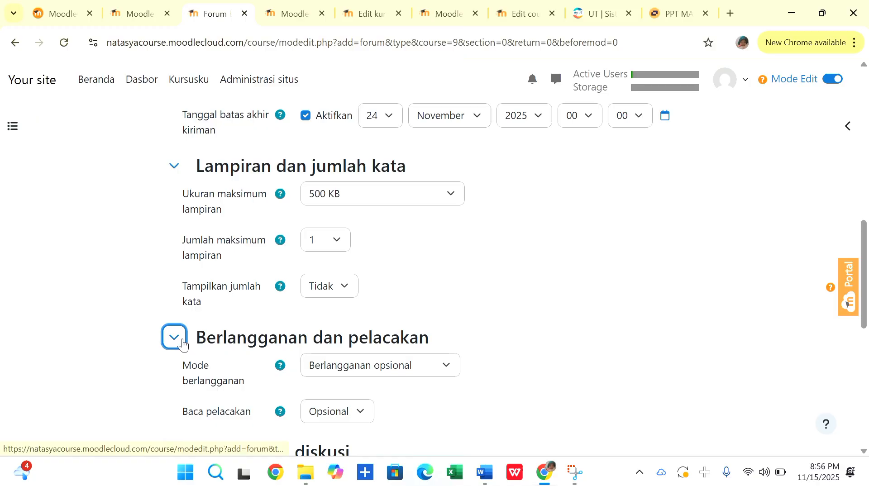
scroll(370, 352, "down", 1)
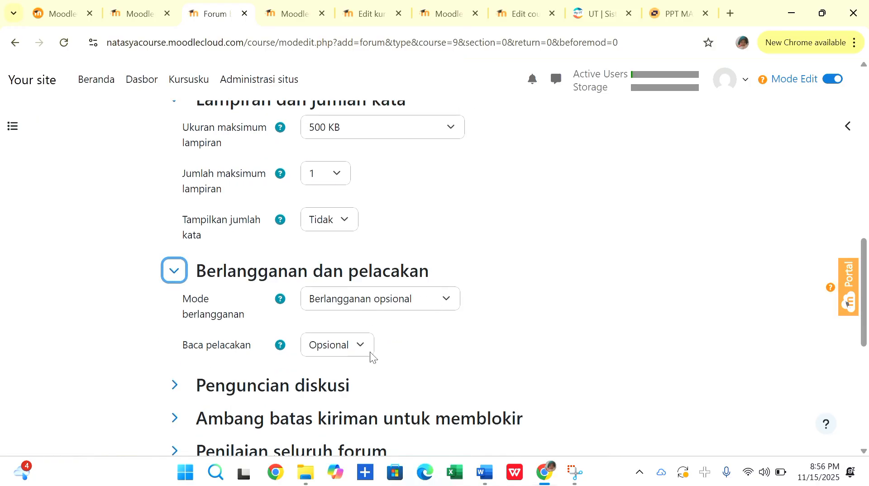
scroll(370, 352, "down", 2)
left_click(175, 254)
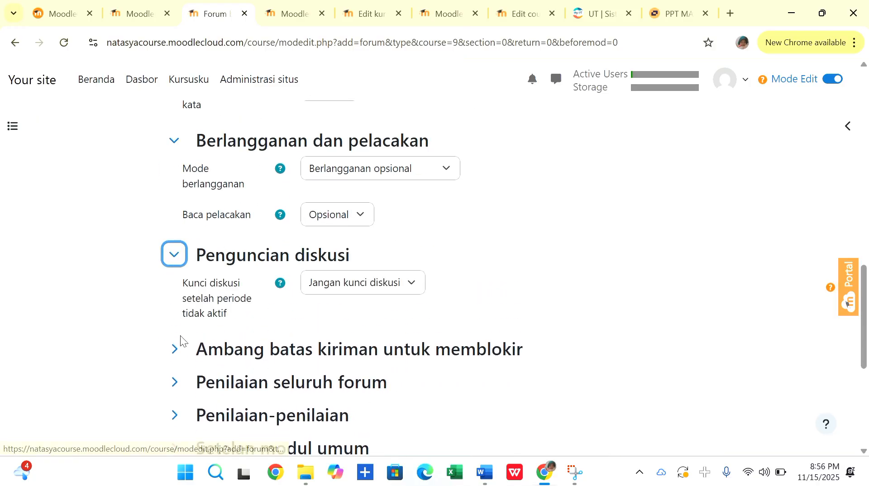
left_click(174, 348)
Examine the forum's whole-forum grading, ratings, common module and access restriction settings.
scroll(174, 349, "down", 3)
left_click(175, 248)
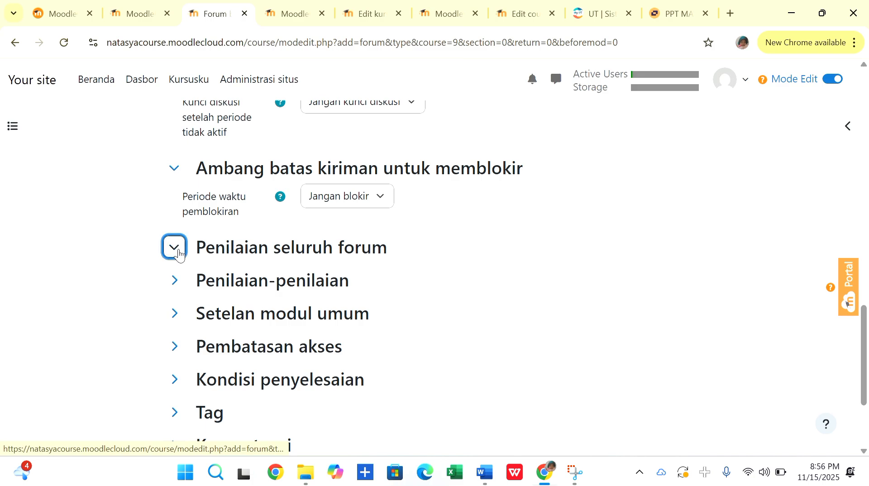
scroll(157, 310, "down", 1)
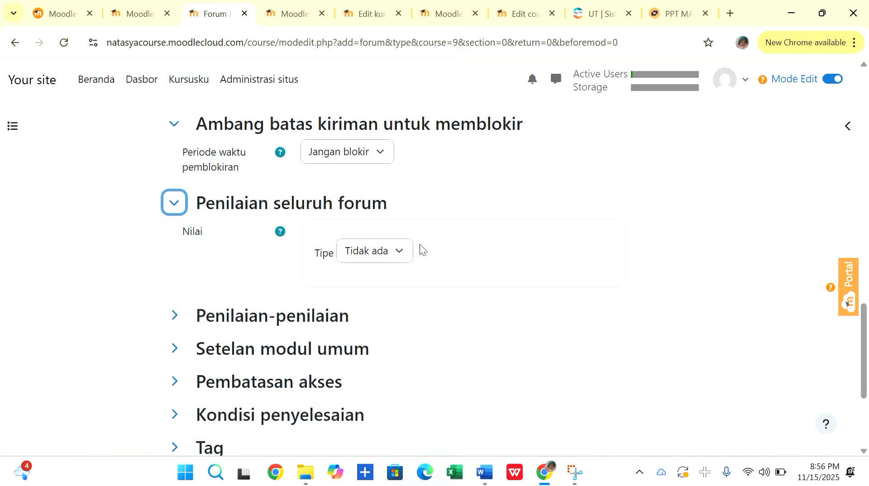
left_click(399, 254)
left_click(398, 251)
left_click(172, 316)
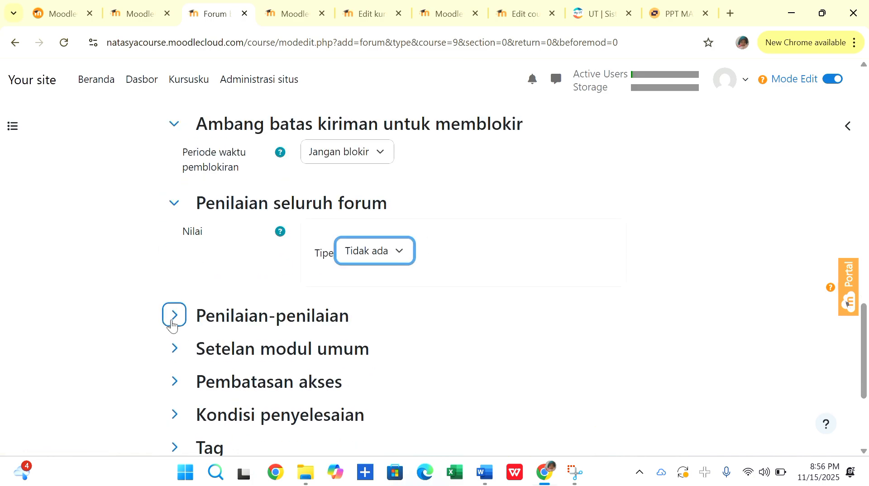
scroll(240, 274, "down", 2)
left_click(174, 314)
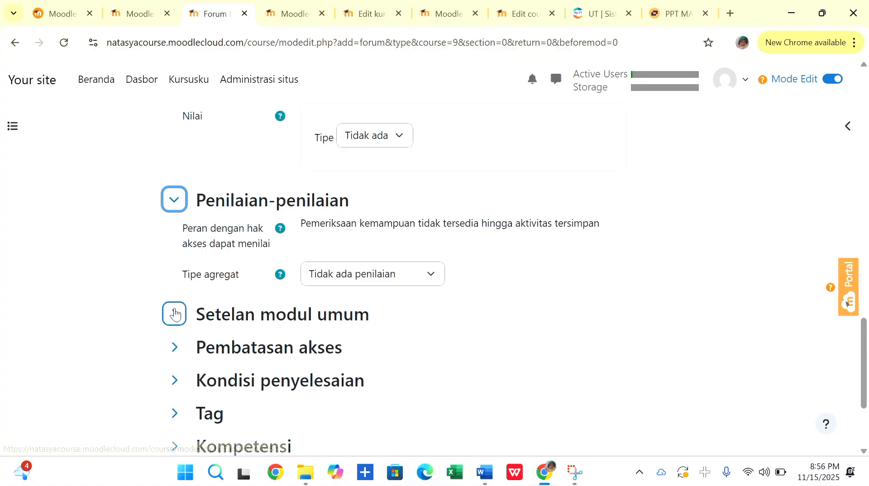
scroll(175, 313, "down", 2)
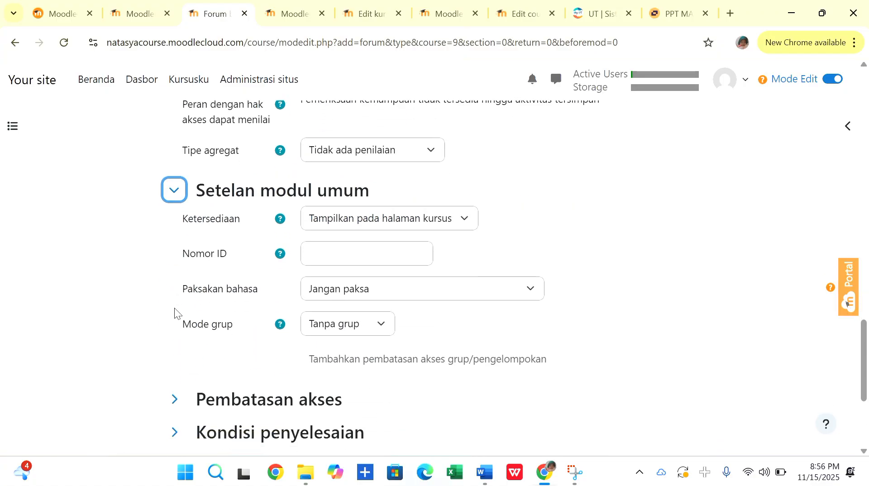
scroll(175, 312, "down", 2)
left_click(174, 268)
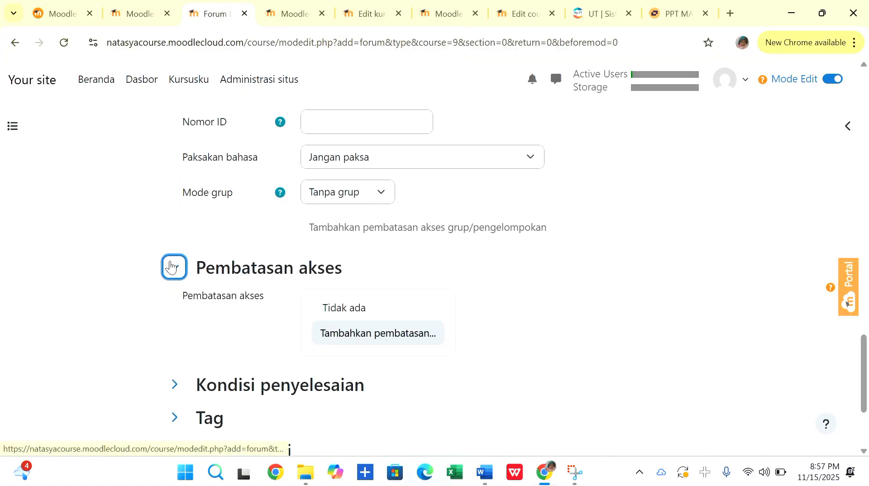
Set the completion condition so students manually mark the activity as done, and enable the timeline reminder (Setel pengingat di lini masa).
scroll(197, 306, "down", 1)
scroll(196, 306, "down", 1)
left_click(174, 299)
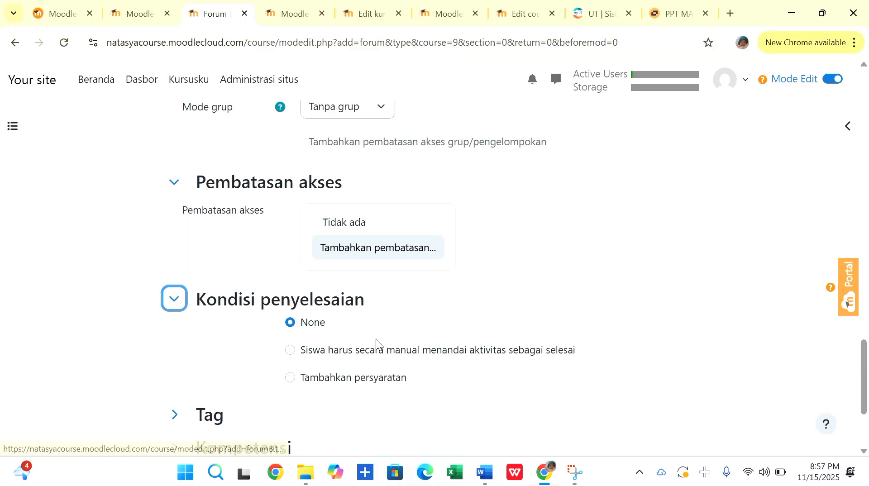
left_click(291, 349)
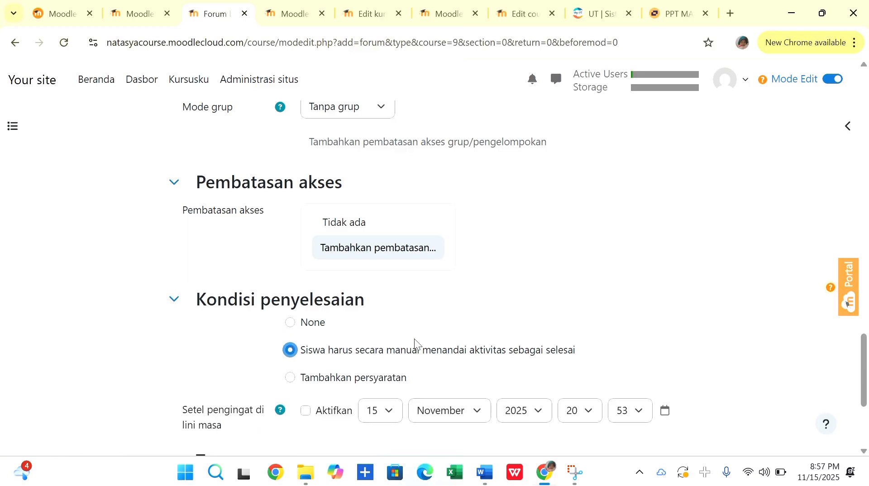
scroll(414, 339, "down", 2)
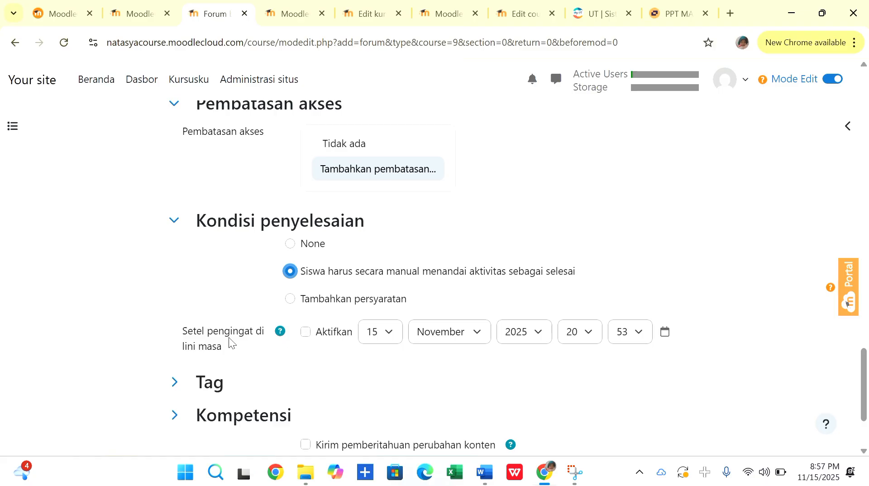
left_click(306, 332)
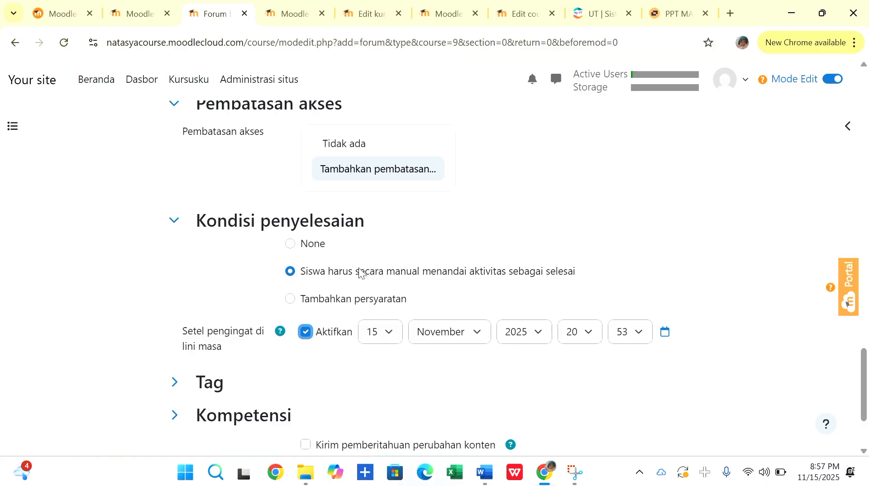
Check the Presensi forum's settings, then save it and return to the course.
scroll(359, 270, "down", 2)
scroll(300, 273, "up", 15)
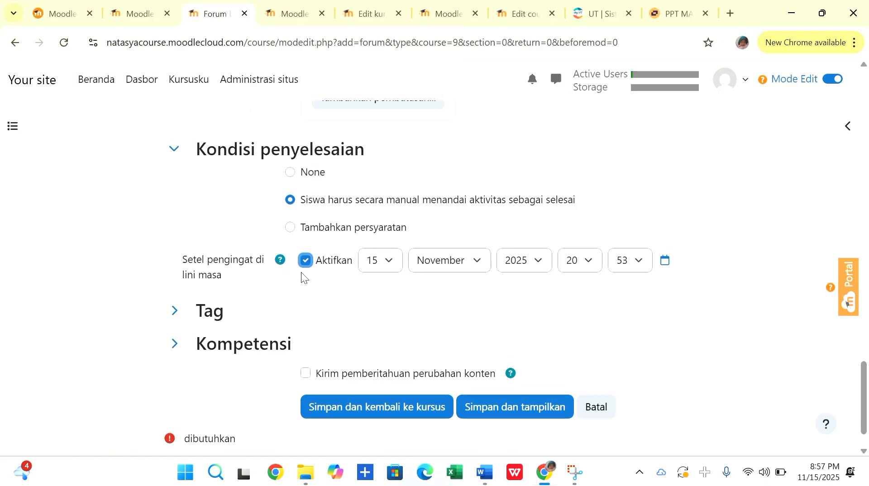
scroll(300, 273, "down", 3)
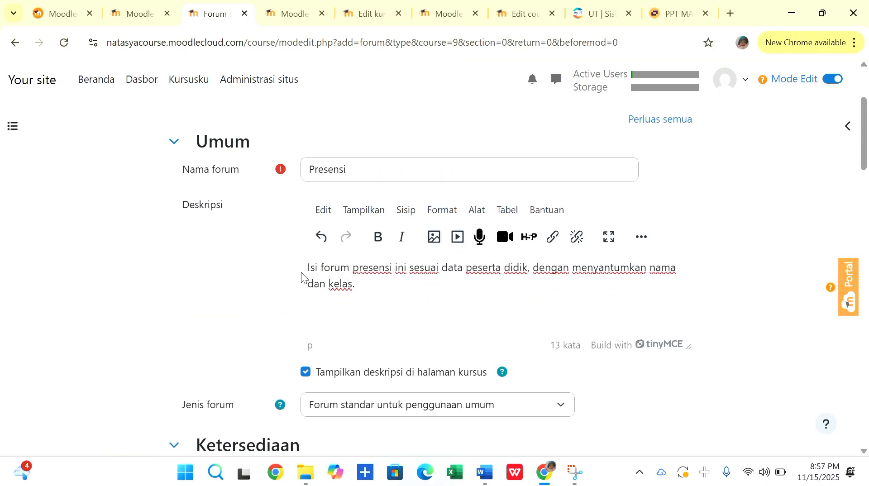
scroll(301, 272, "down", 12)
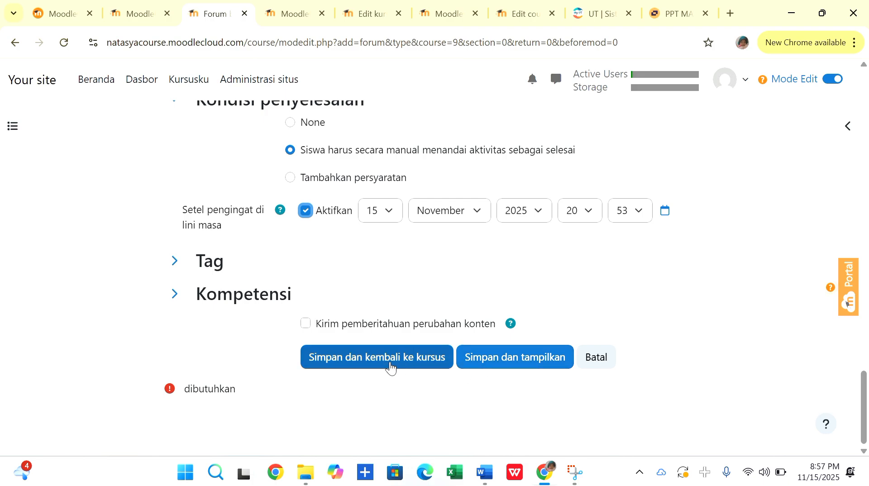
left_click(392, 368)
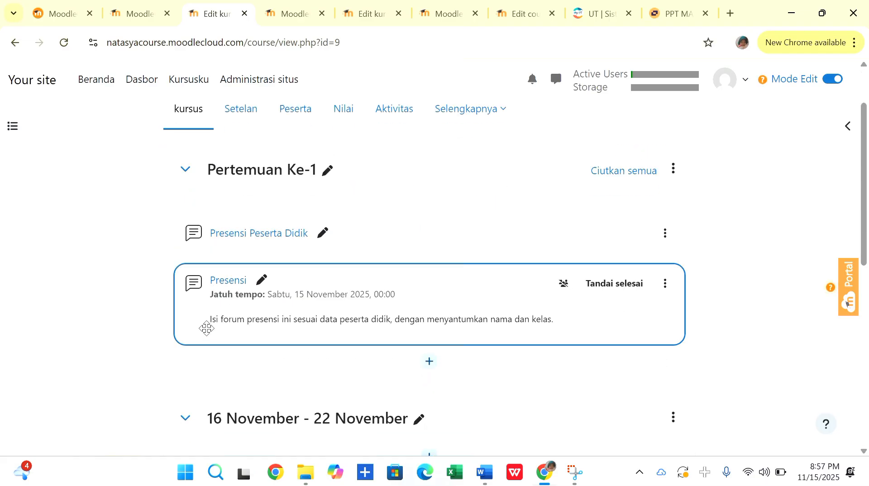
Add a subsection beneath the Presensi forum in the Pertemuan Ke-1 section.
scroll(300, 322, "down", 1)
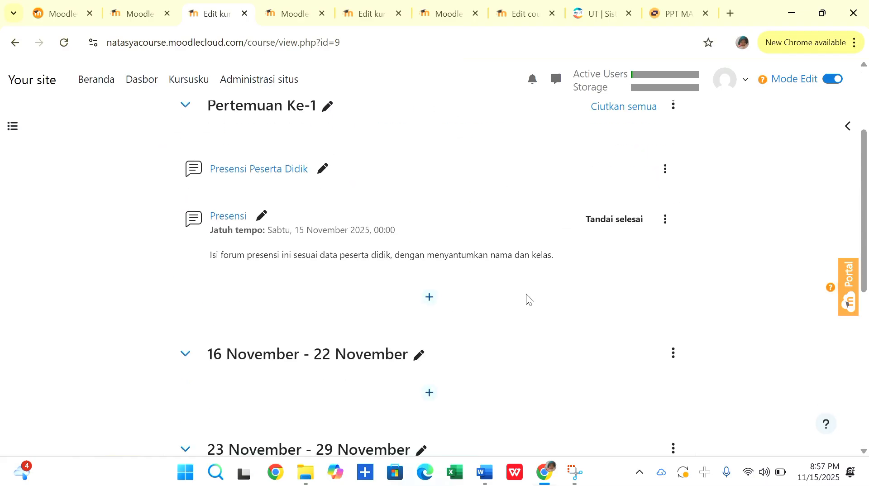
left_click(665, 219)
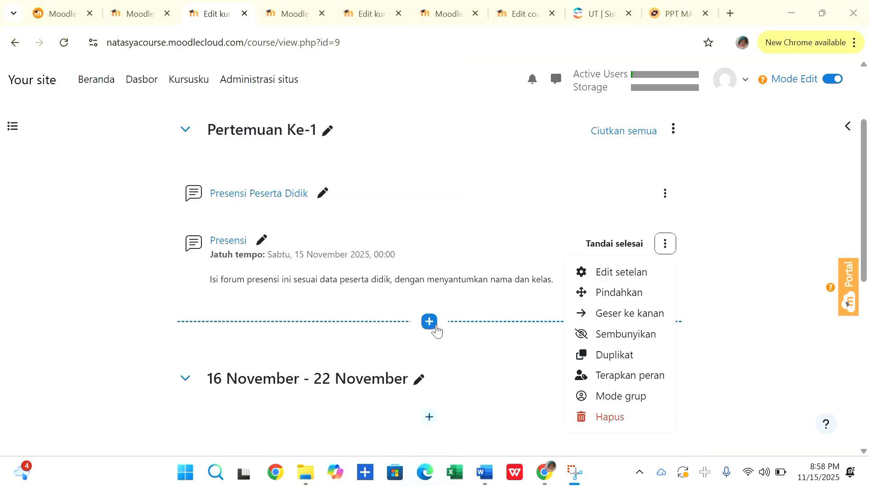
left_click(436, 327)
left_click(450, 367)
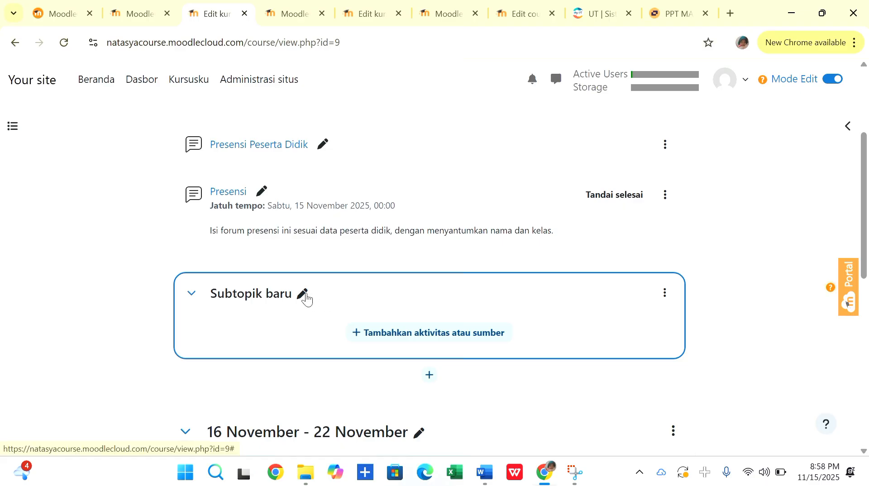
Rename the new subsection beneath the Presensi forum to "Materi Pembelajaran".
left_click(303, 295)
key("BackSpace")
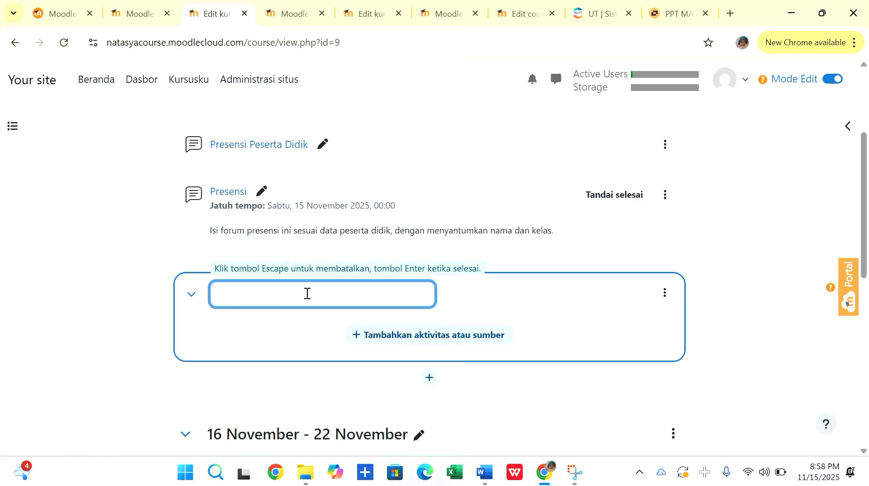
type("Materi Pembelajaran")
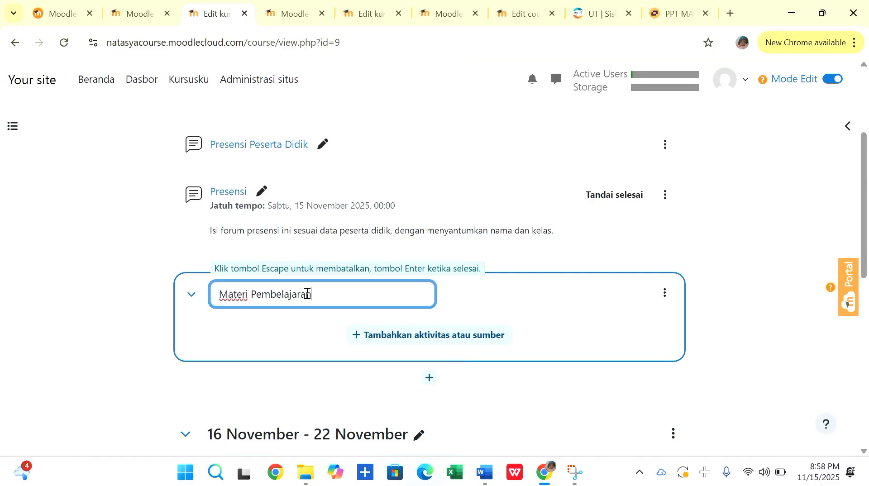
key("Return")
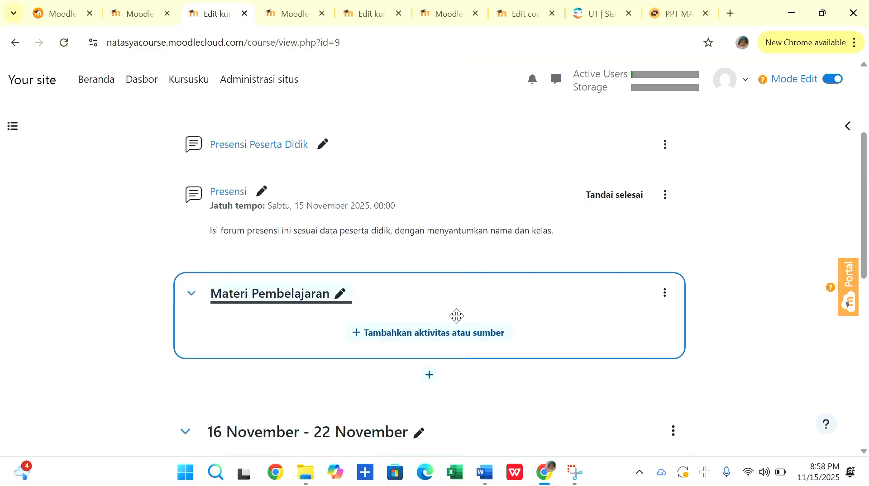
scroll(174, 336, "up", 2)
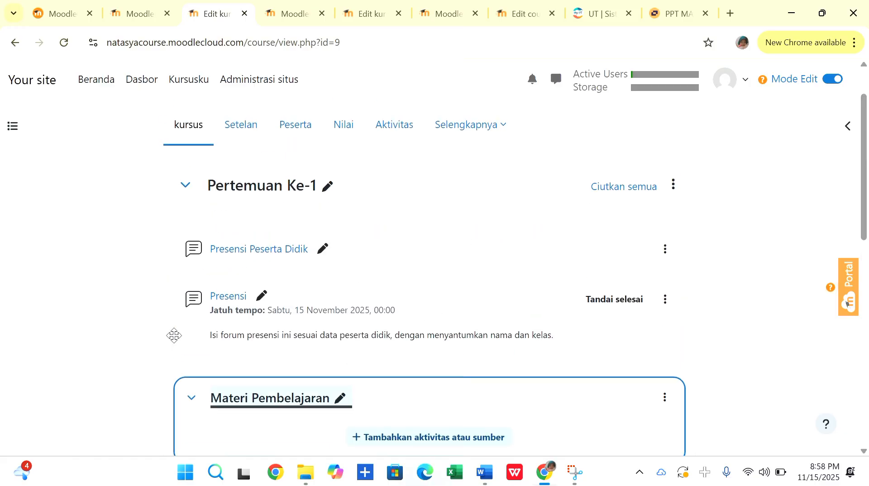
scroll(174, 335, "down", 2)
scroll(244, 337, "up", 2)
scroll(244, 340, "down", 1)
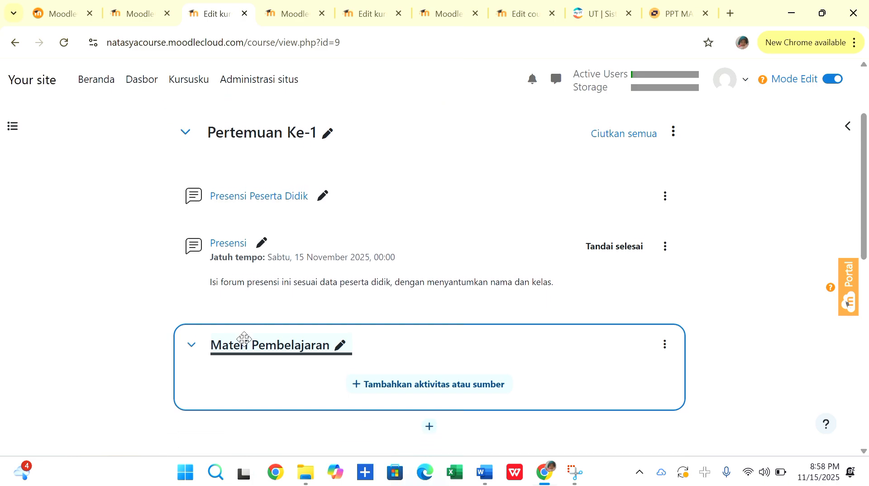
scroll(244, 342, "down", 1)
scroll(358, 284, "up", 2)
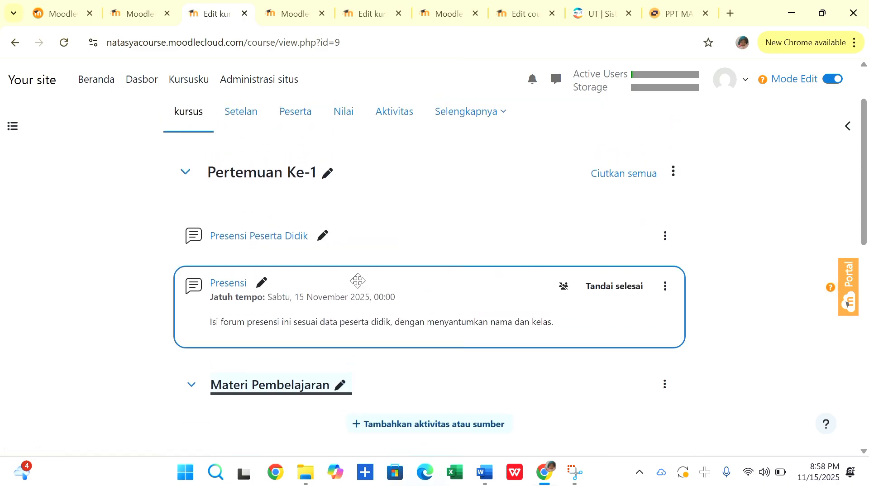
Add a file resource (Berkas) to the Materi Pembelajaran subsection and name it "Mengenal Konsep Dasar SPLDV".
scroll(358, 281, "down", 2)
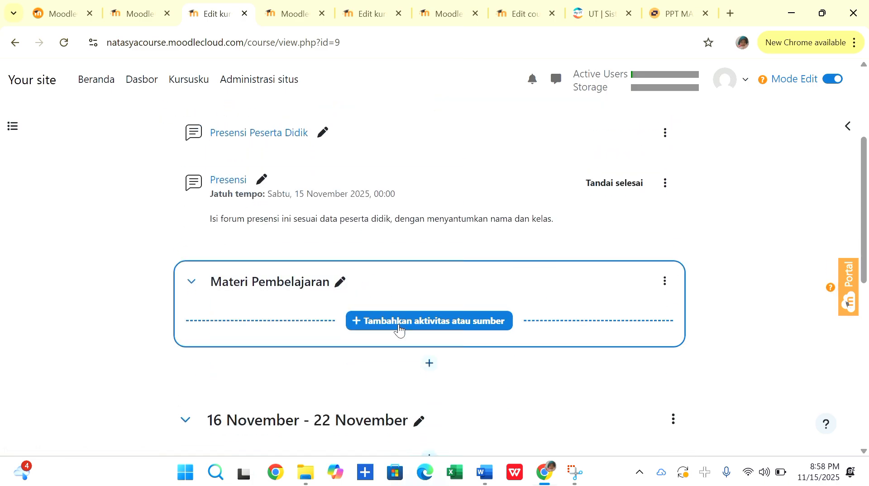
left_click(398, 324)
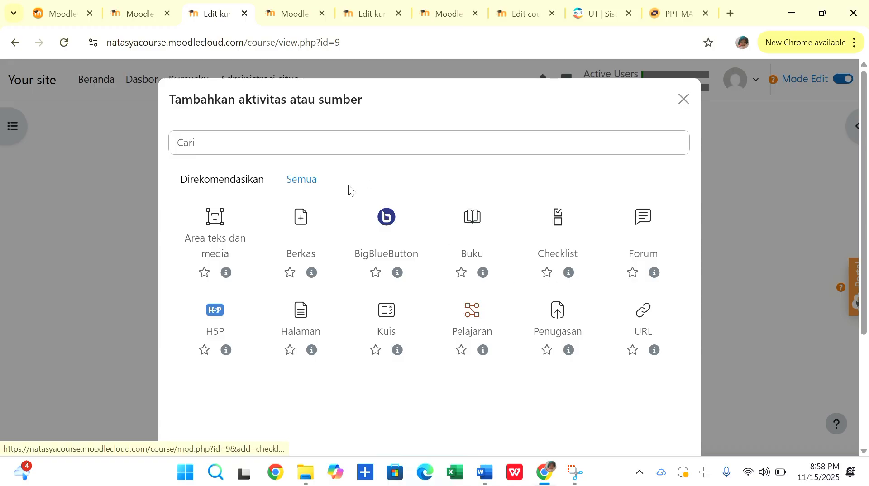
left_click(299, 213)
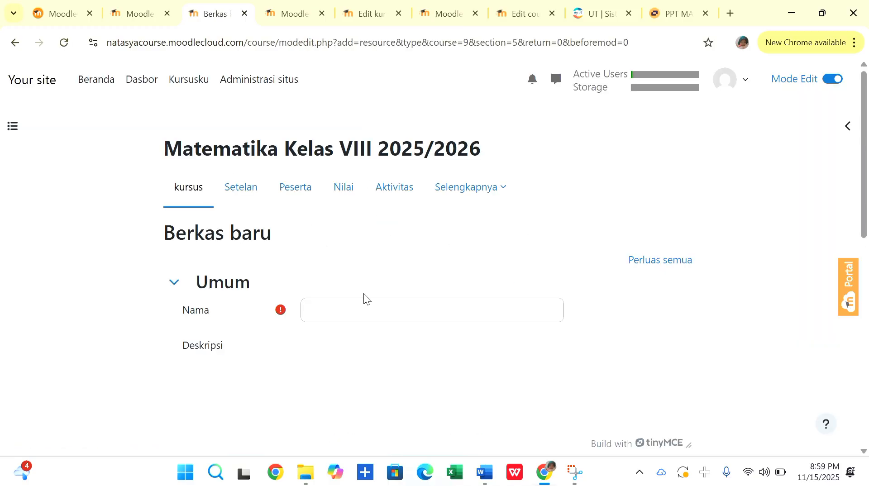
left_click(352, 310)
scroll(336, 258, "down", 1)
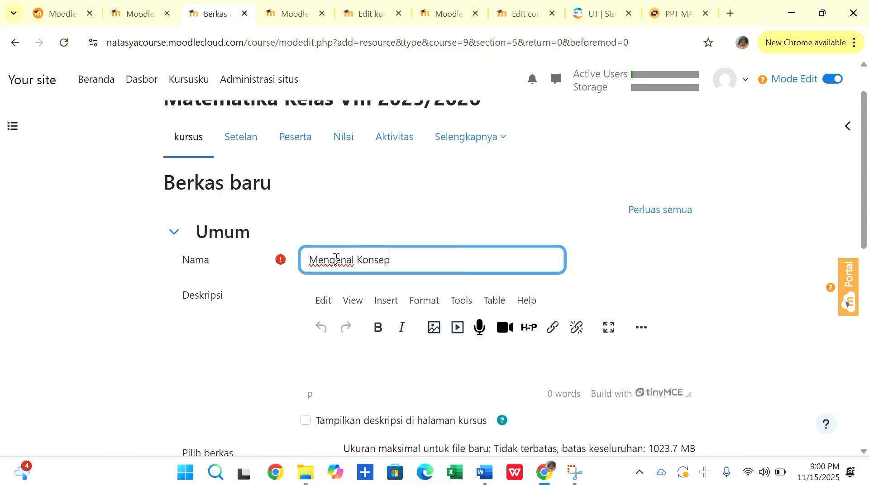
type("Dasar SPLDV")
scroll(337, 259, "down", 1)
left_click(363, 25)
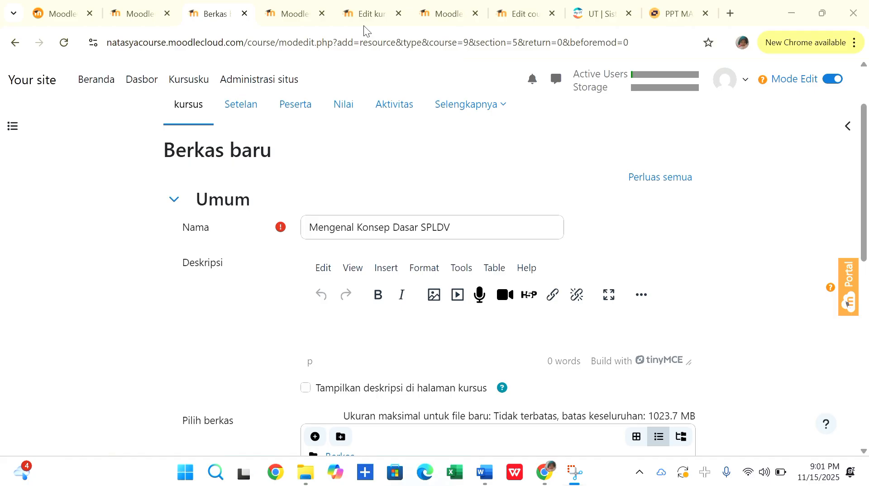
Paste the description beginning "Kursus ini ditujukan untuk membantu peserta didik kelas VIII", capitalising its first letter, and show it on the course page.
left_click(338, 324)
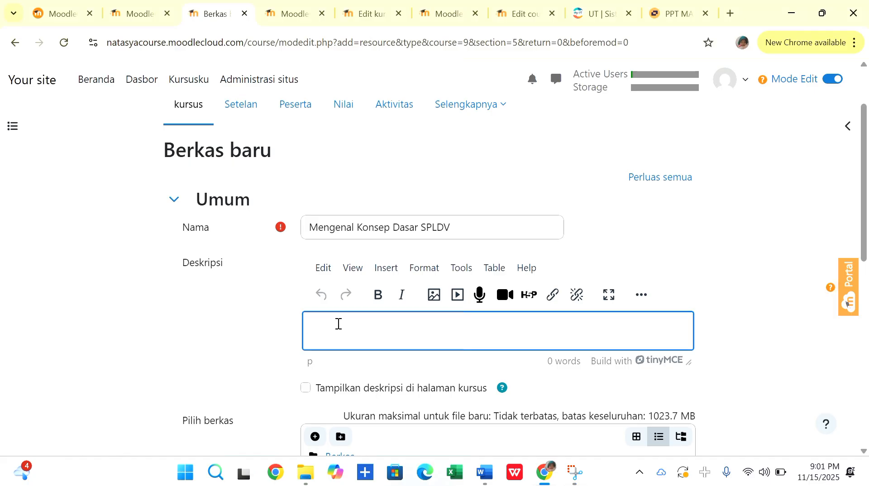
type("Kursus ini ditujukan untuk membantu peserta didik kelas VIII dalam memahami konsep dasar hingga penerapan sistem persamaan linear dua variabel (SPLDV).")
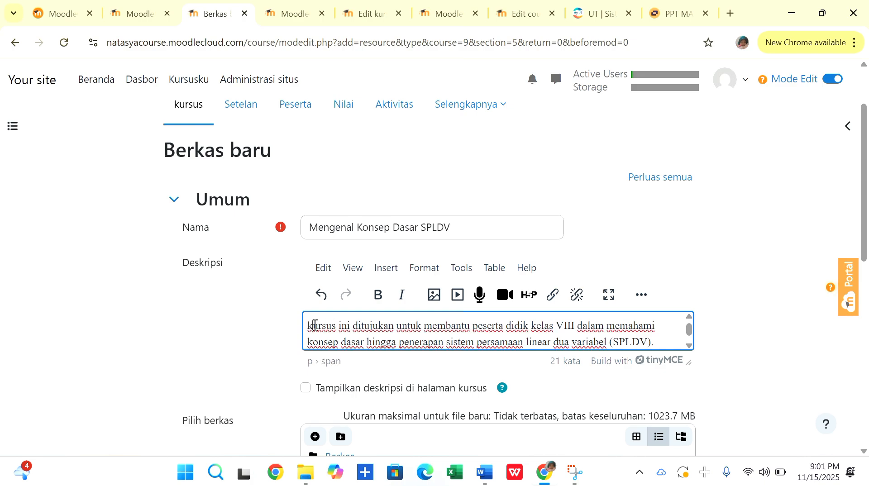
type("K")
scroll(393, 173, "down", 1)
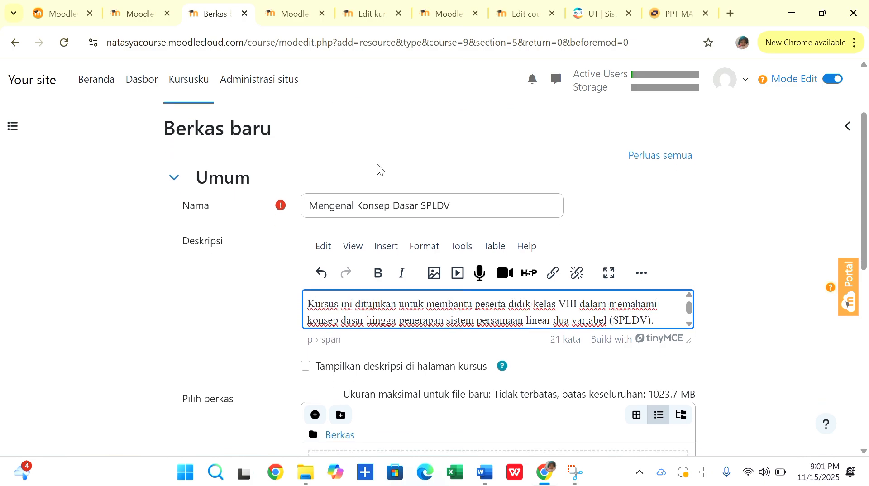
scroll(266, 262, "down", 1)
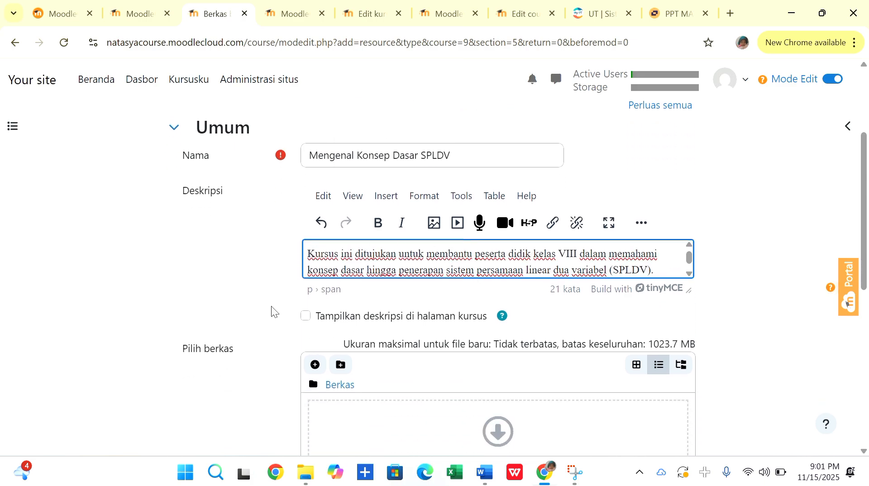
left_click(305, 315)
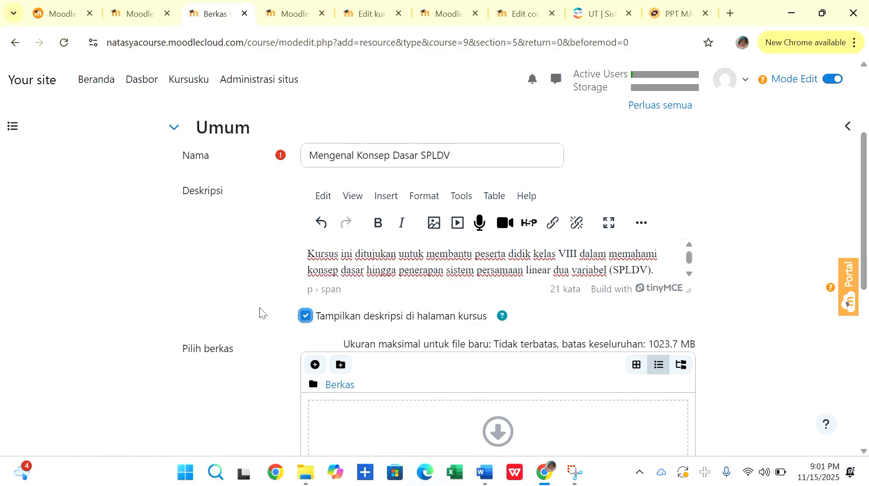
Upload the presentation 58473c4a-9a09-48e1-81d9-f794efd7dbda.pptx from the Downloads folder as the resource's file.
scroll(259, 308, "down", 1)
scroll(259, 308, "up", 1)
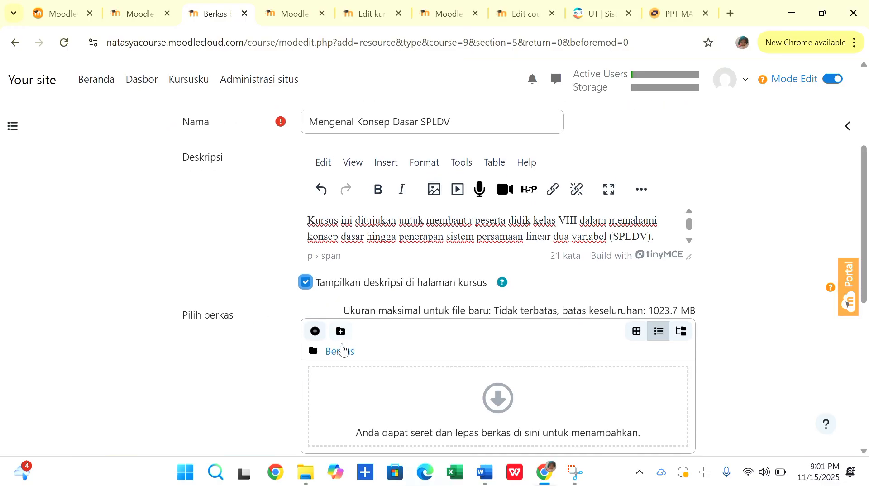
left_click(343, 351)
left_click(343, 354)
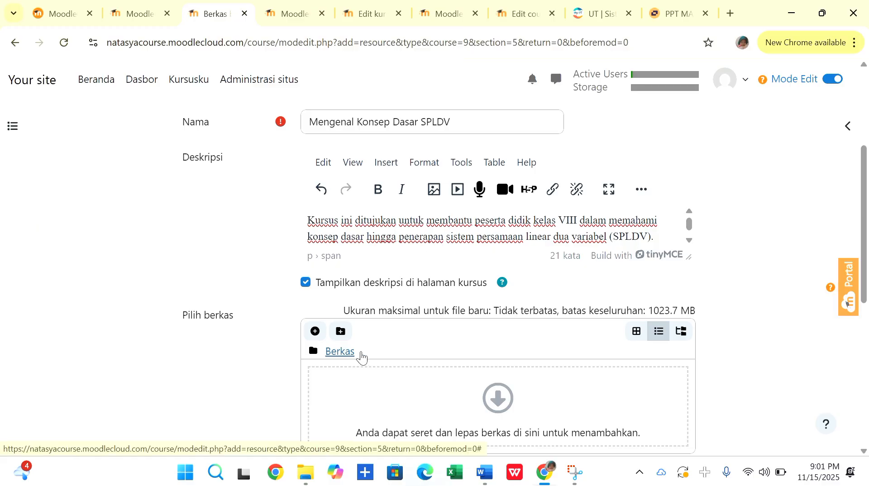
scroll(441, 384, "down", 2)
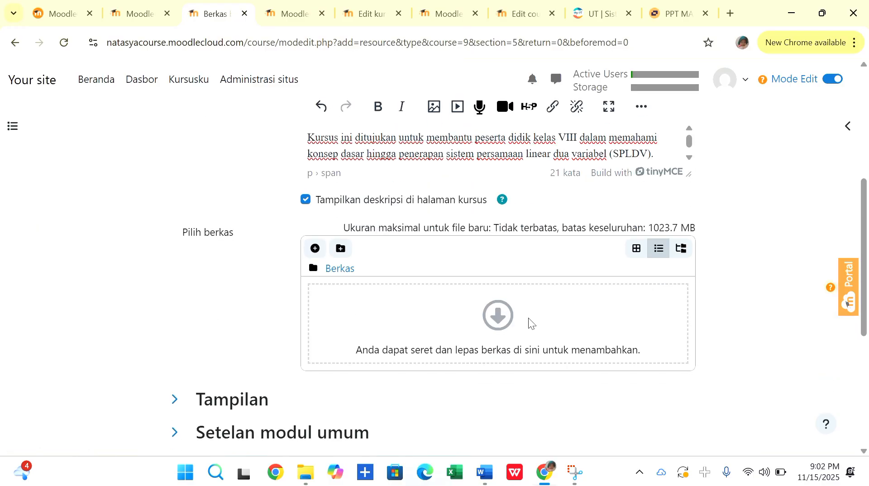
left_click(500, 316)
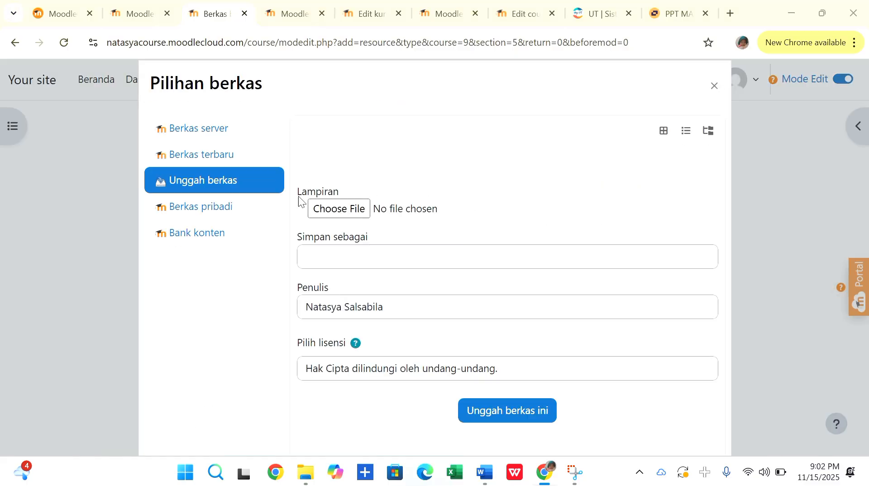
left_click(314, 208)
left_click(188, 166)
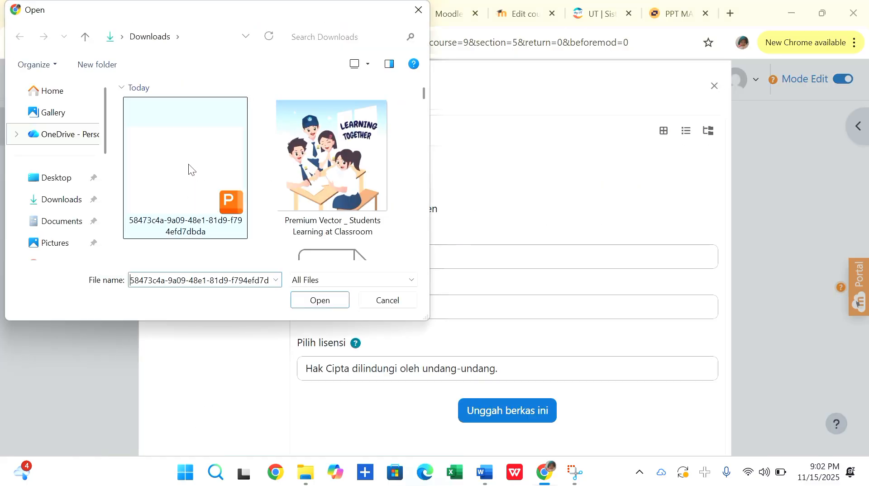
double_click(188, 163)
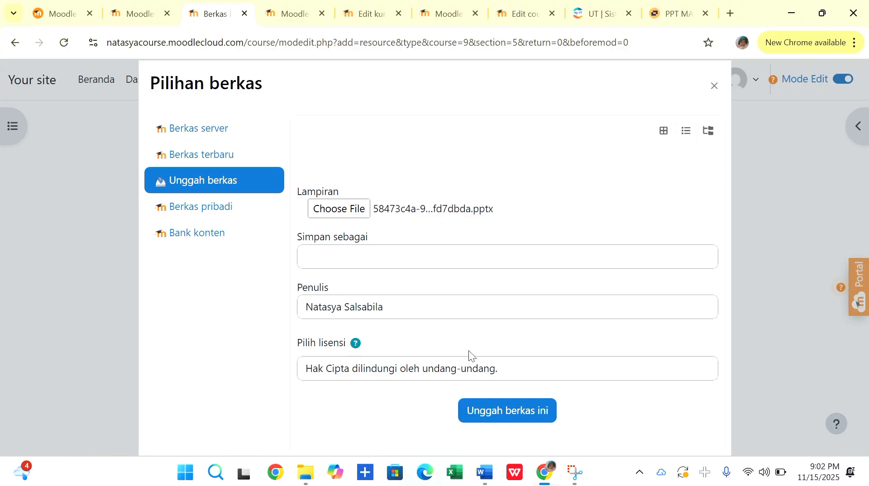
left_click(493, 410)
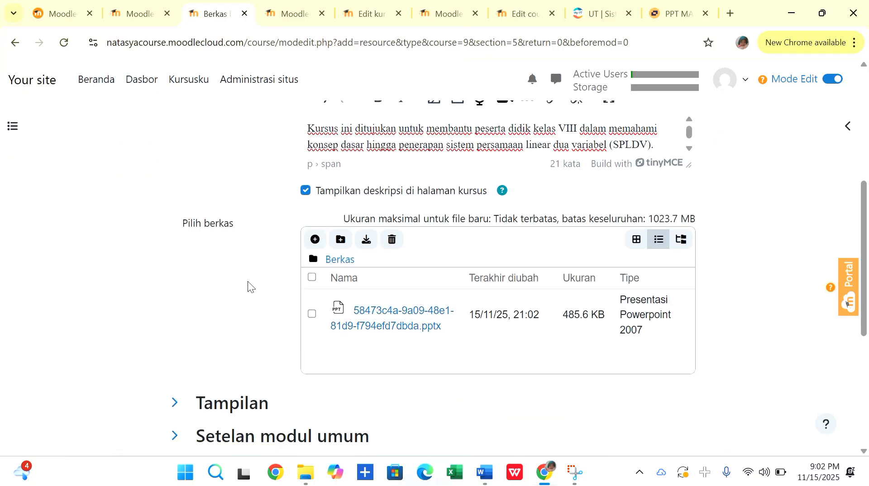
Set the resource's completion condition so students manually mark the activity as done, leaving the timeline reminder disabled.
scroll(248, 286, "up", 1)
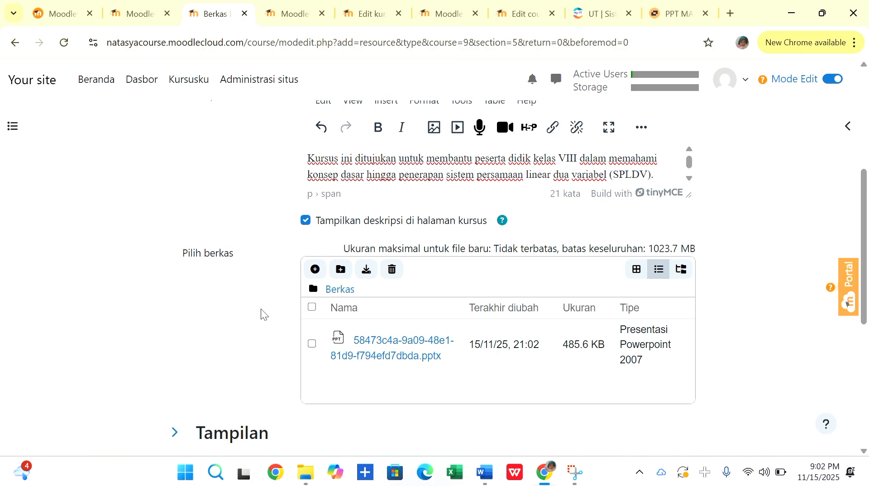
scroll(261, 308, "down", 5)
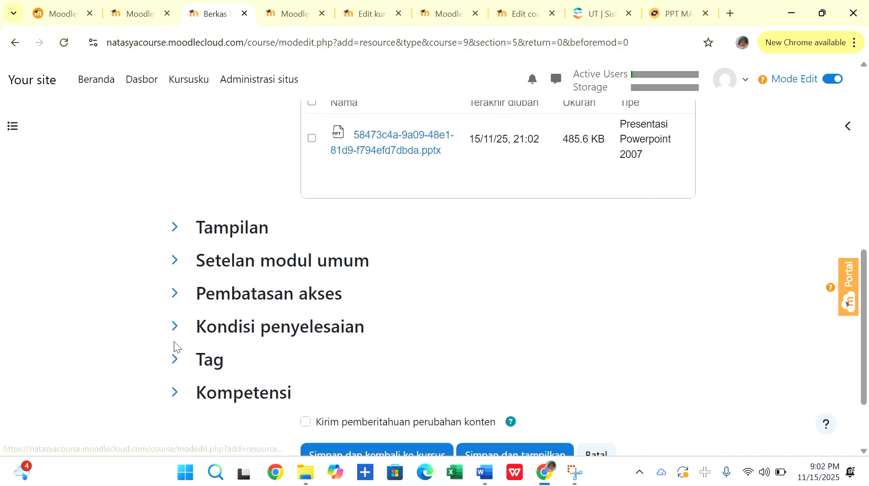
left_click(174, 326)
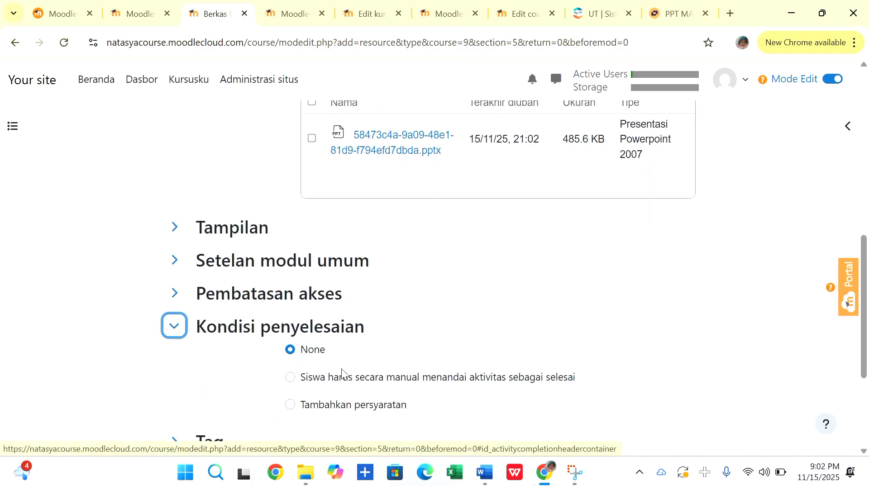
left_click(290, 377)
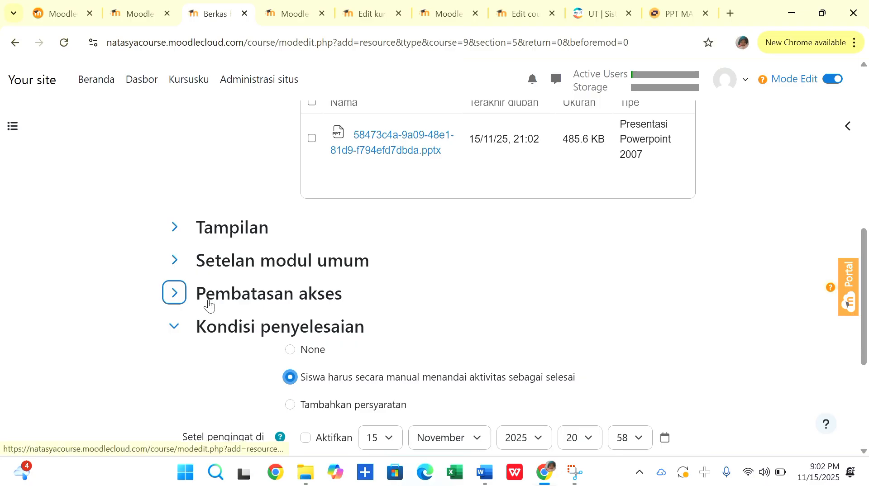
scroll(208, 304, "down", 1)
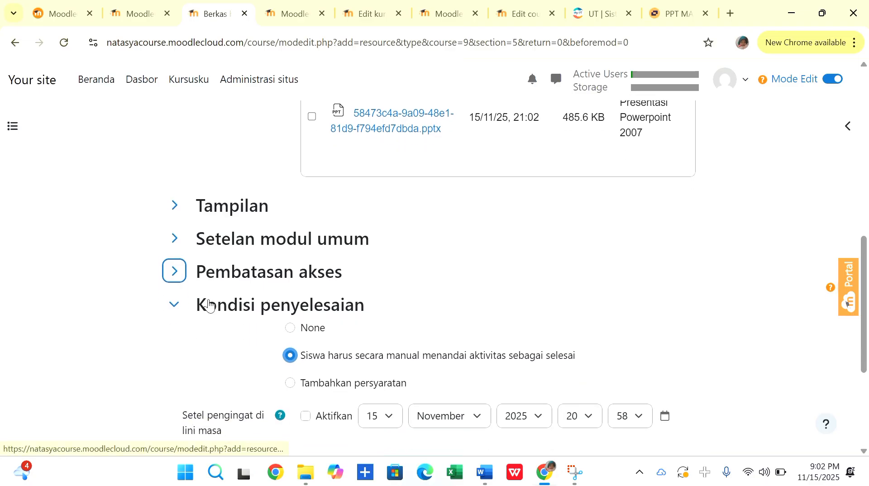
left_click(305, 410)
left_click(309, 409)
scroll(195, 294, "up", 2)
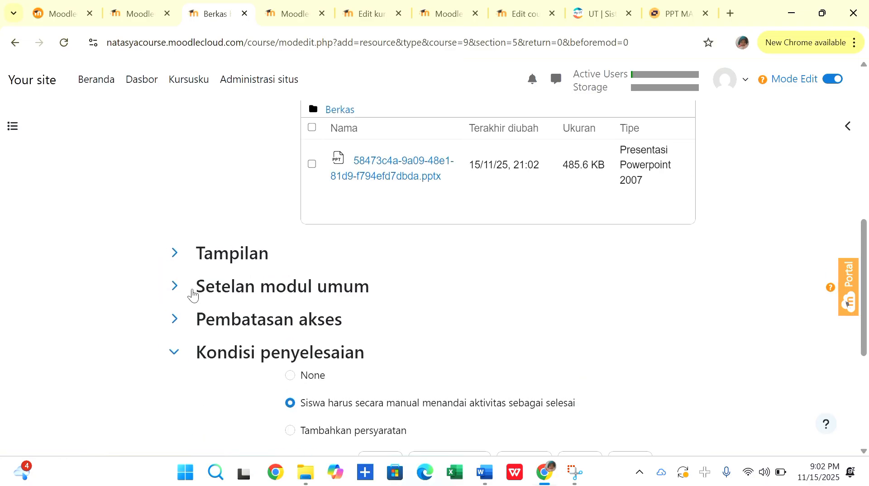
Check the resource's display and common module settings, then save it and return to the course.
left_click(175, 257)
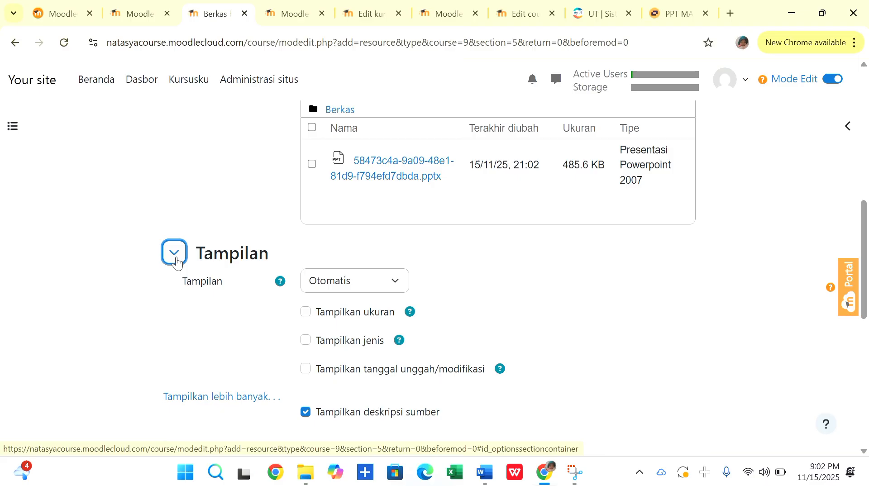
left_click(176, 258)
left_click(176, 286)
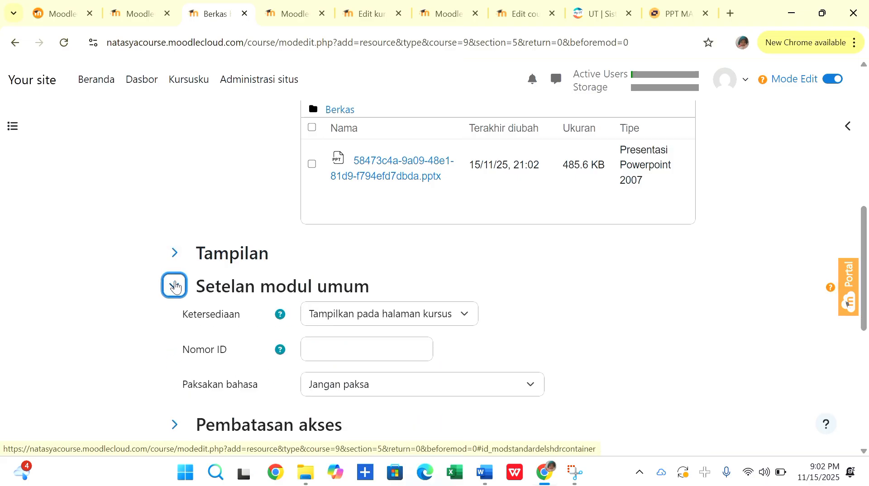
left_click(175, 286)
scroll(175, 283, "down", 5)
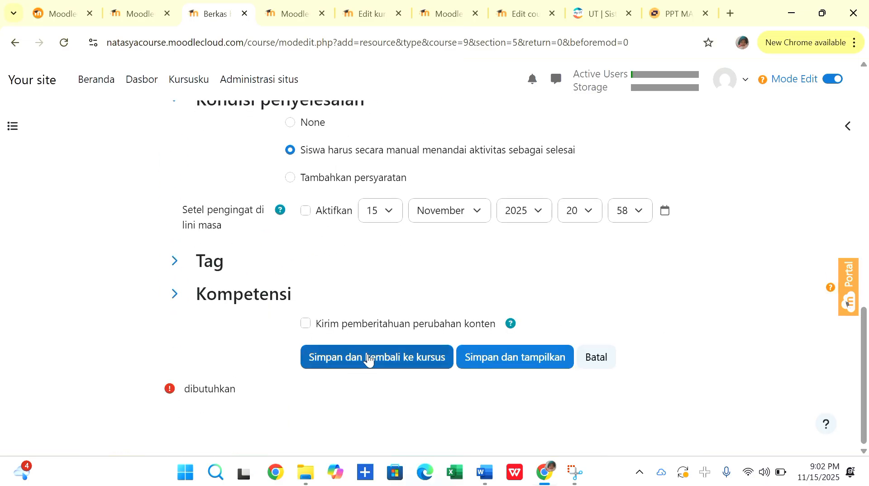
left_click(369, 358)
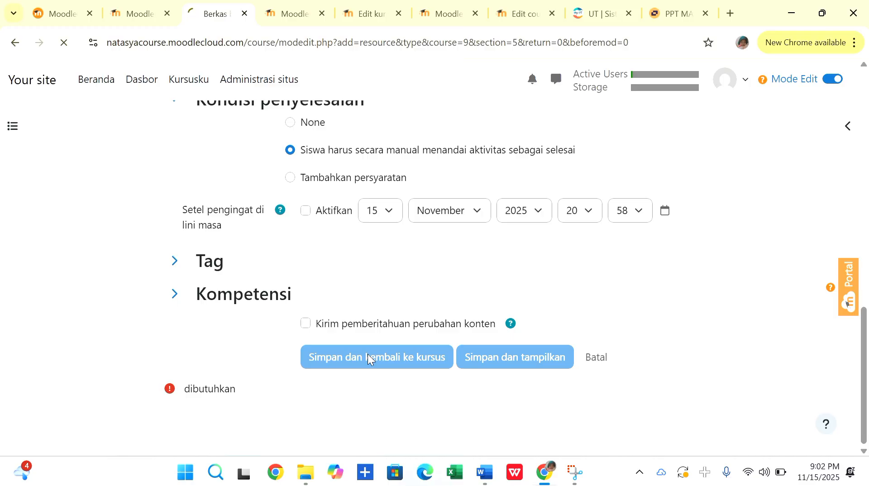
scroll(113, 280, "down", 4)
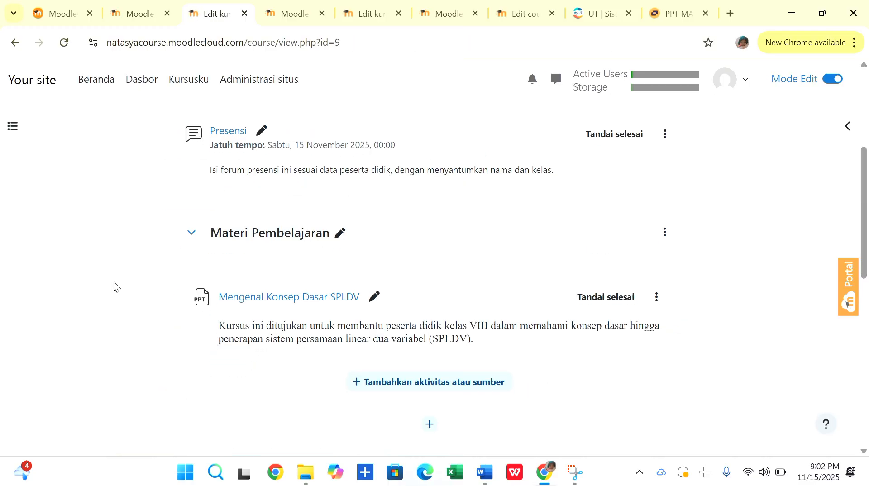
scroll(430, 253, "down", 1)
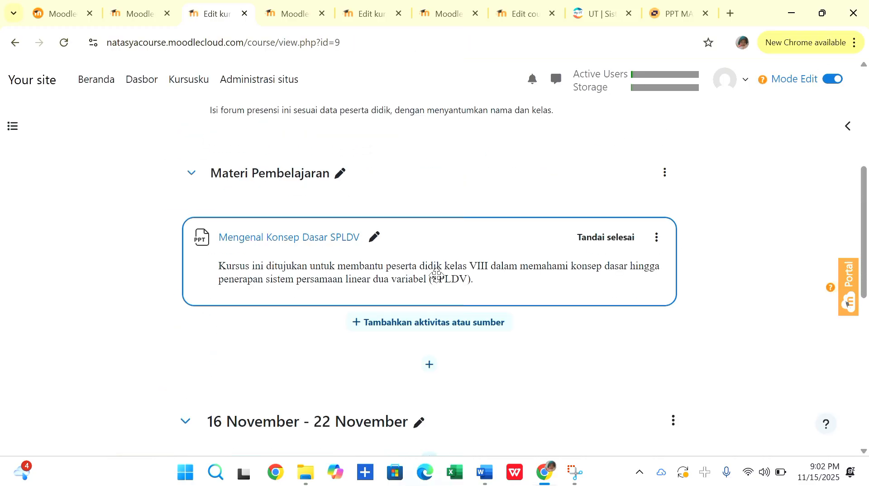
Add a URL resource to the Materi Pembelajaran section and name it "Video Pembelajaran".
left_click(385, 327)
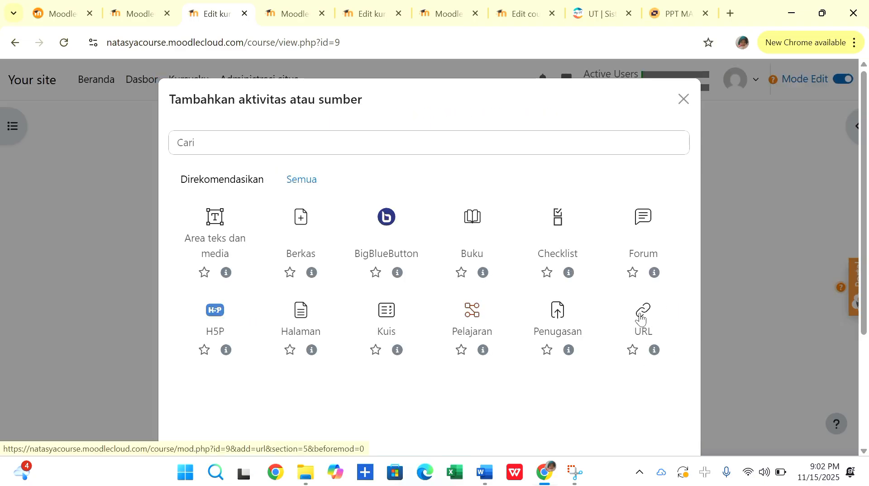
left_click(641, 318)
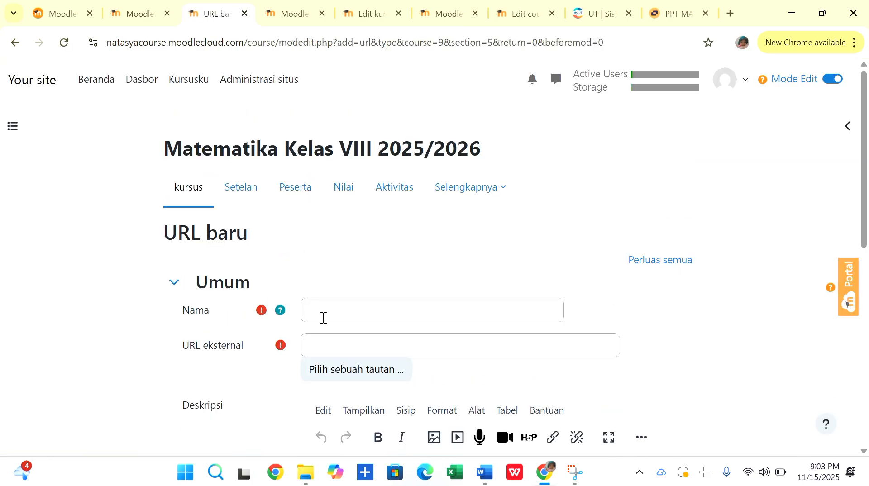
left_click(322, 316)
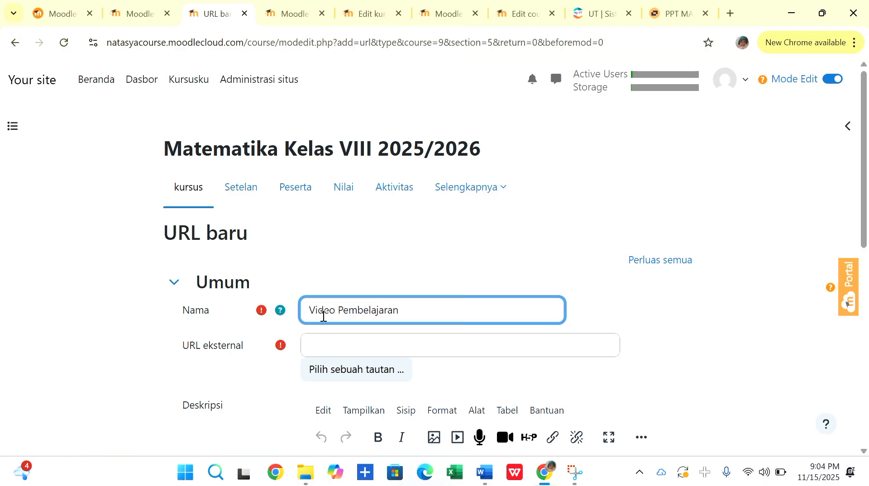
left_click(334, 344)
mouse_move(483, 473)
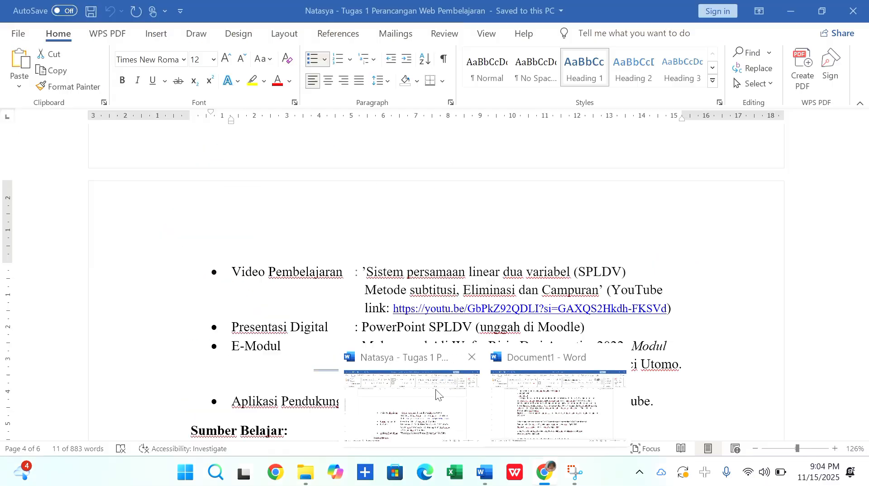
left_click(435, 390)
left_click(394, 308)
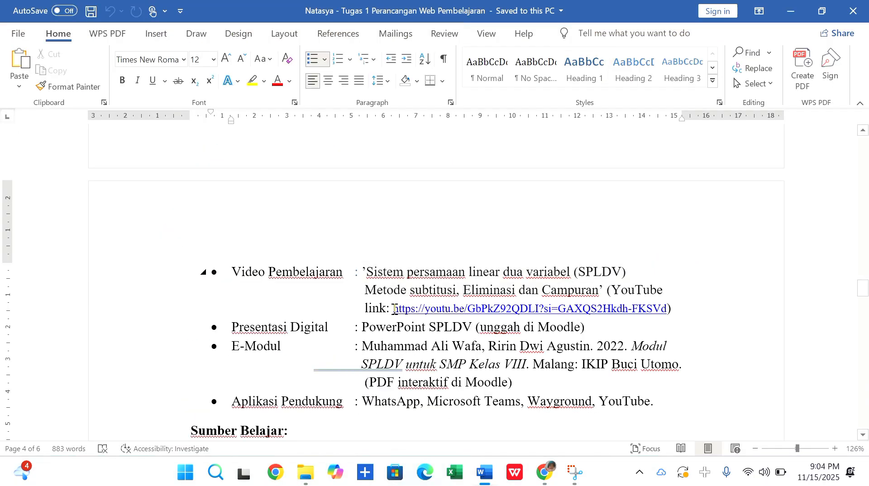
left_click_drag(394, 308, 669, 308)
key("ctrl+c")
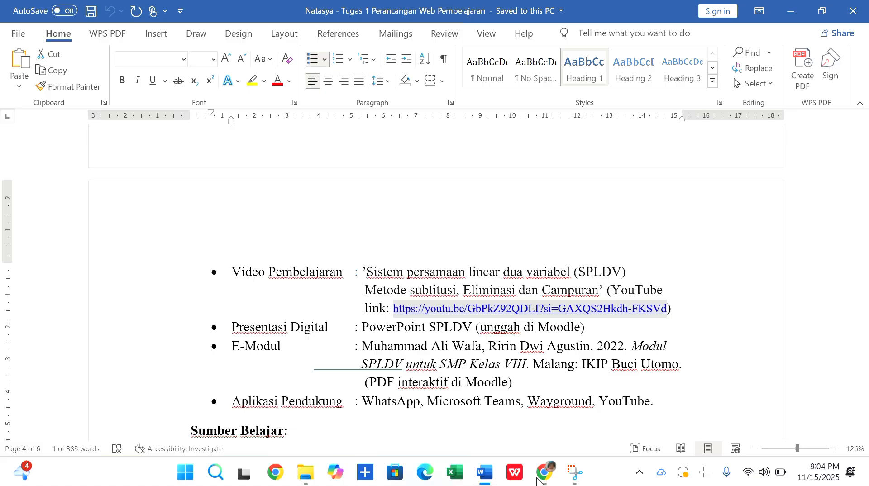
mouse_move(544, 472)
left_click(514, 400)
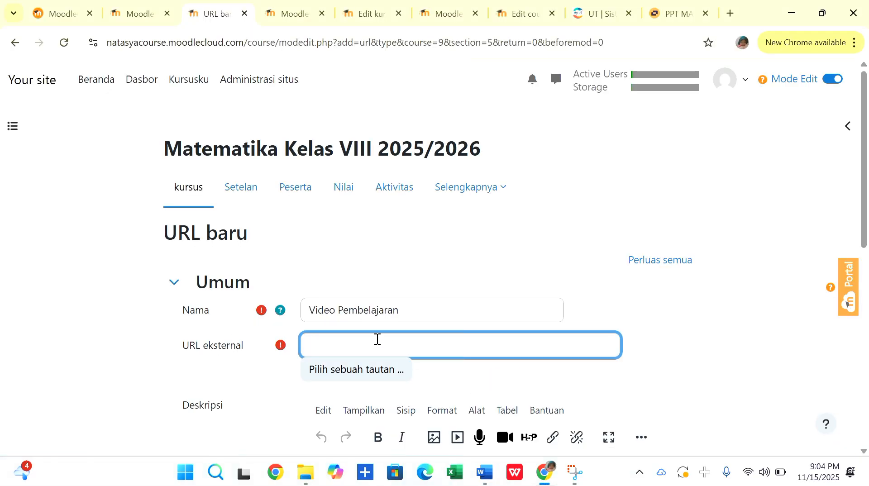
key("ctrl+v")
Require students to manually mark the video resource as done, then save it and return to the course.
scroll(371, 274, "down", 3)
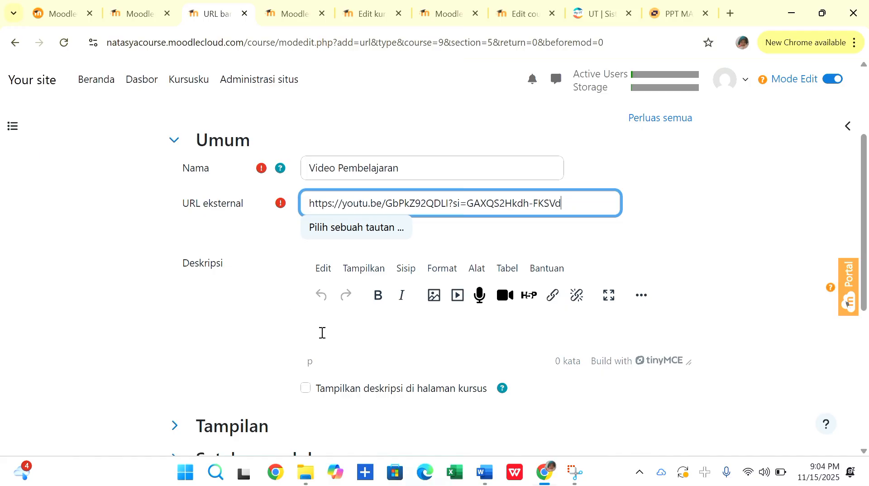
scroll(213, 271, "down", 3)
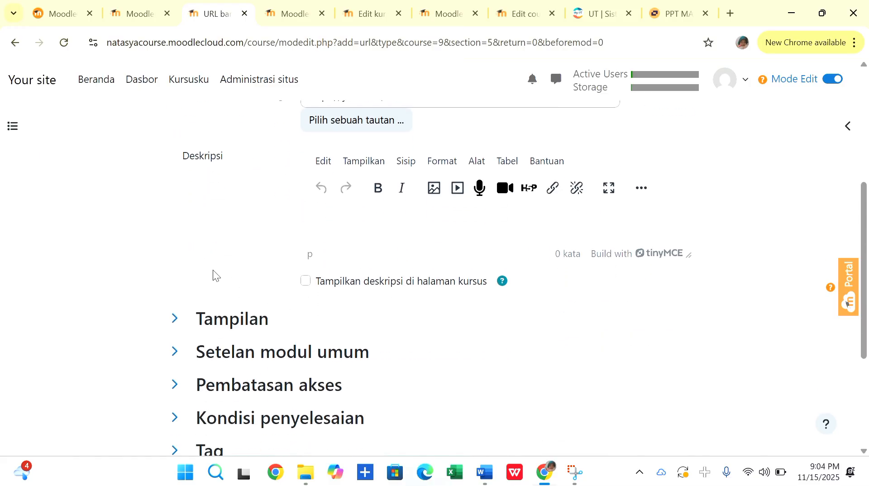
scroll(212, 269, "down", 1)
left_click(174, 326)
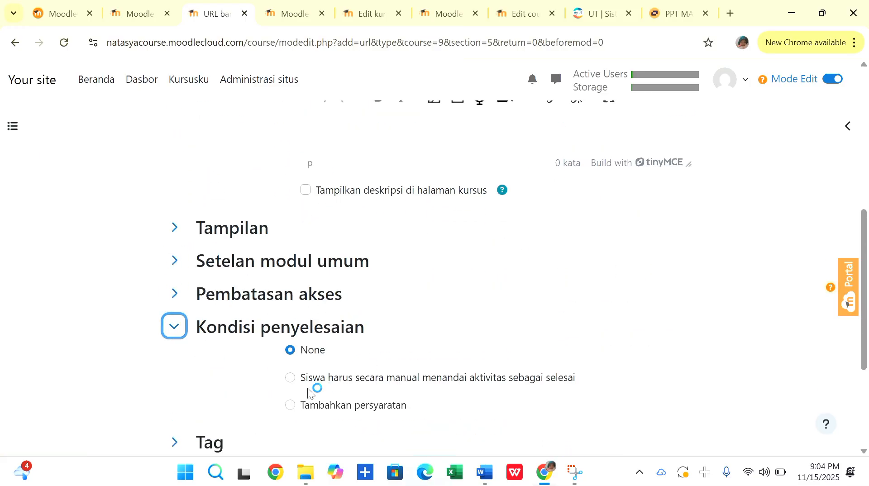
left_click(291, 378)
scroll(212, 374, "down", 5)
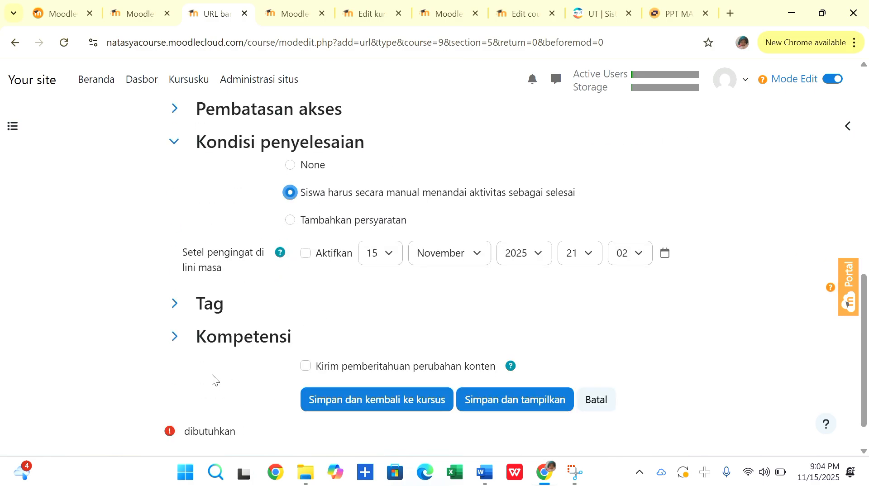
left_click(345, 351)
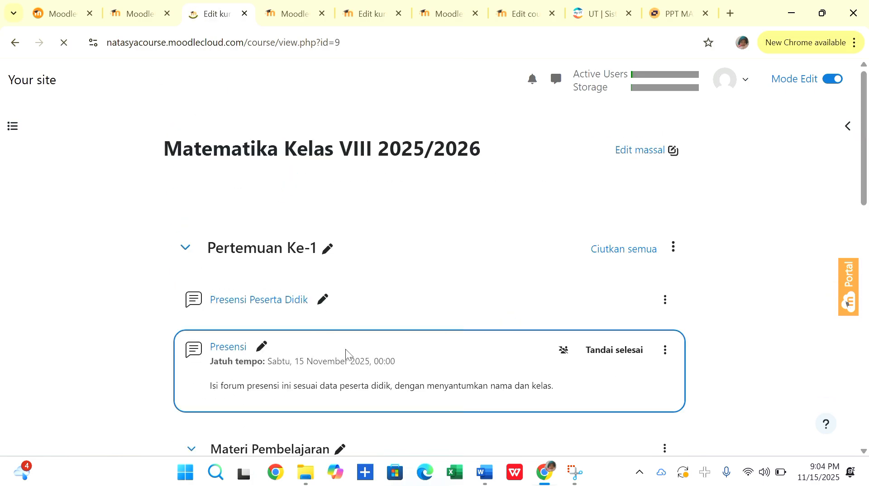
Start another new URL resource in the Materi Pembelajaran section, ready for its name.
scroll(146, 327, "down", 3)
scroll(147, 327, "down", 3)
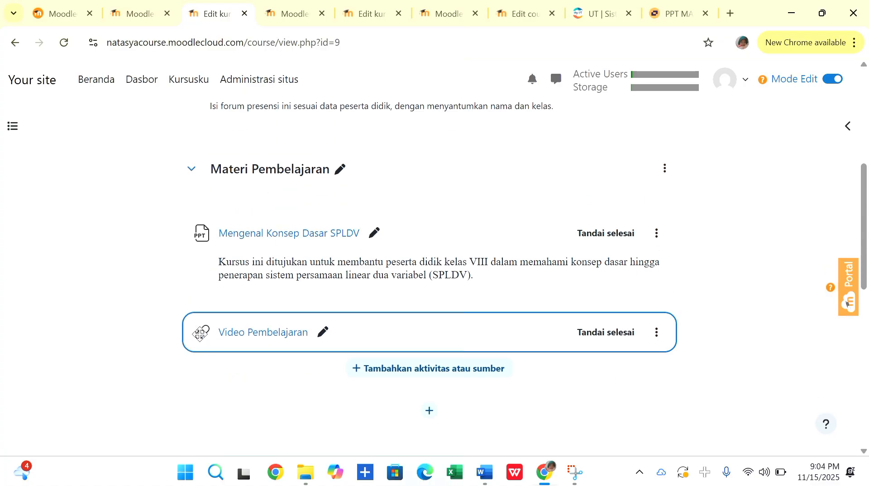
left_click(390, 369)
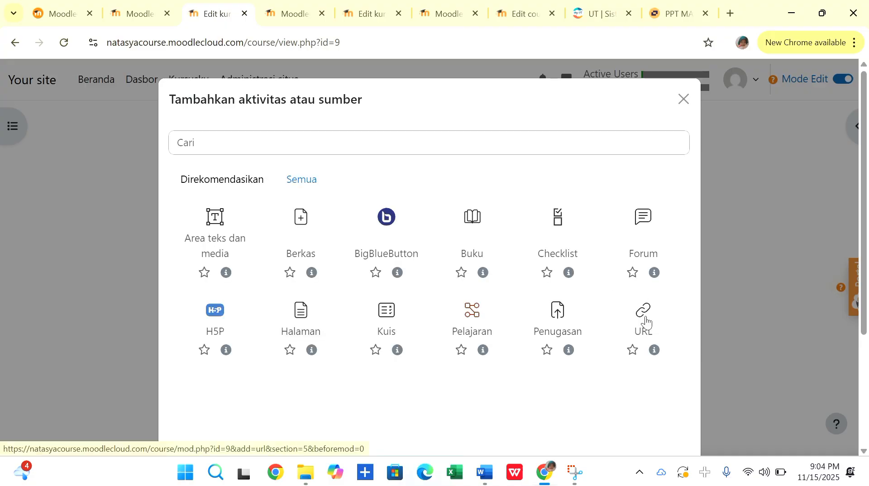
left_click(646, 320)
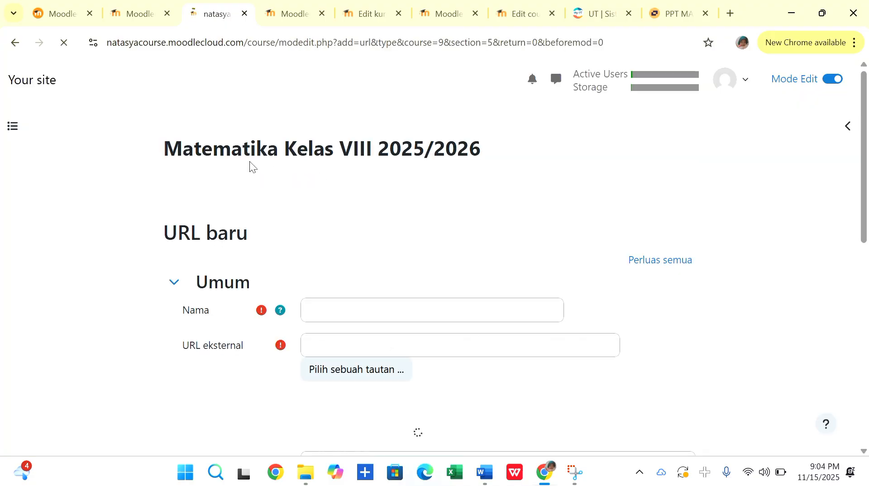
left_click(327, 314)
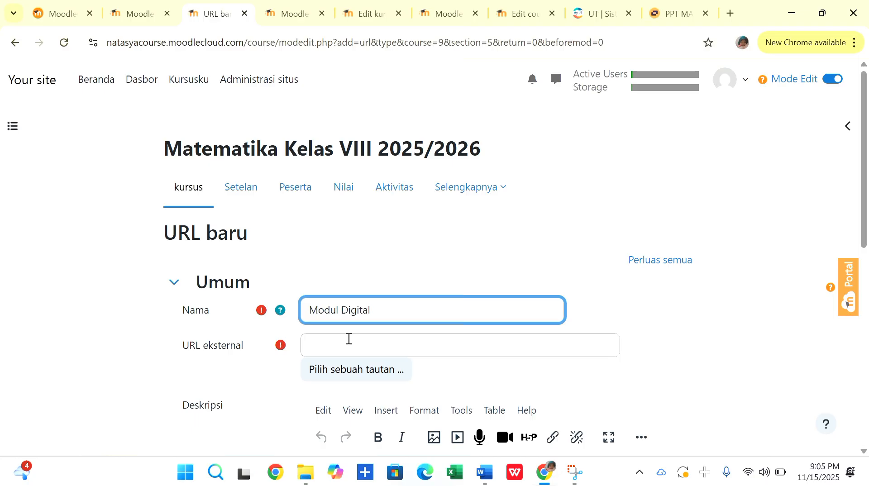
Copy the Modul Digital SPLDV fliphtml5 link from the Sumber Belajar list in the Tugas 1 Word document and paste it as the Moodle resource's external URL.
left_click(348, 339)
mouse_move(483, 478)
left_click(423, 408)
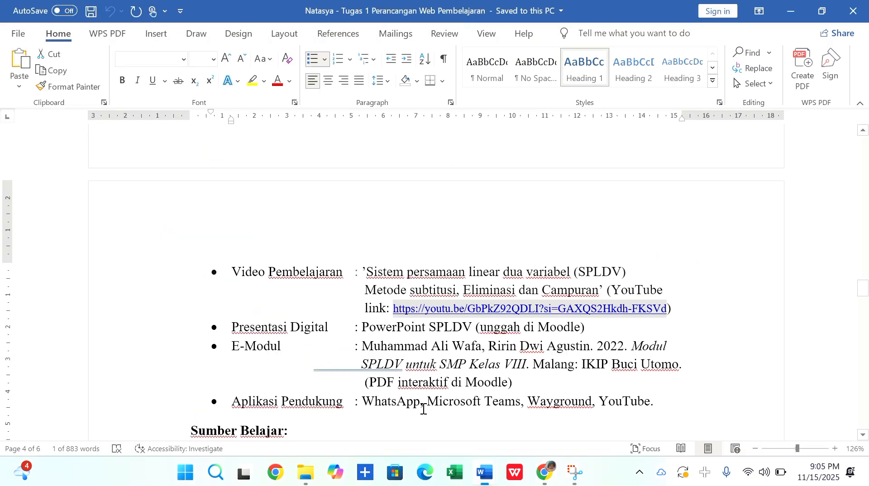
scroll(458, 292, "down", 3)
left_click(427, 279)
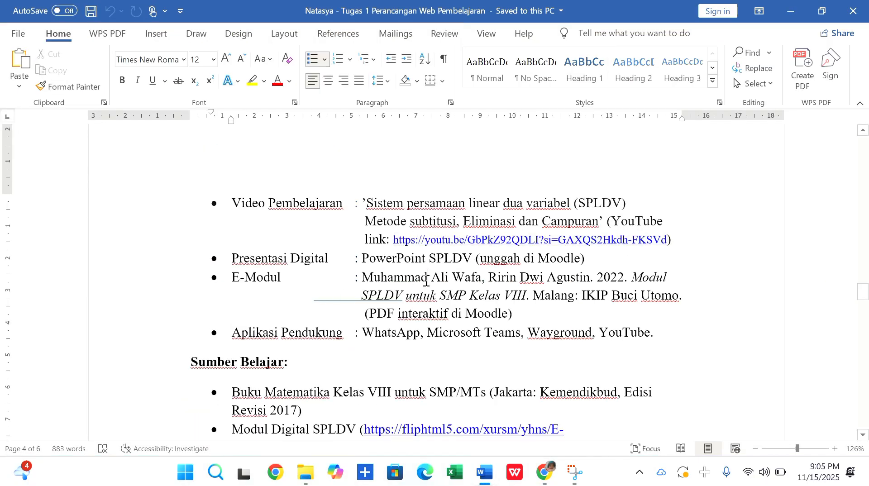
scroll(425, 281, "down", 3)
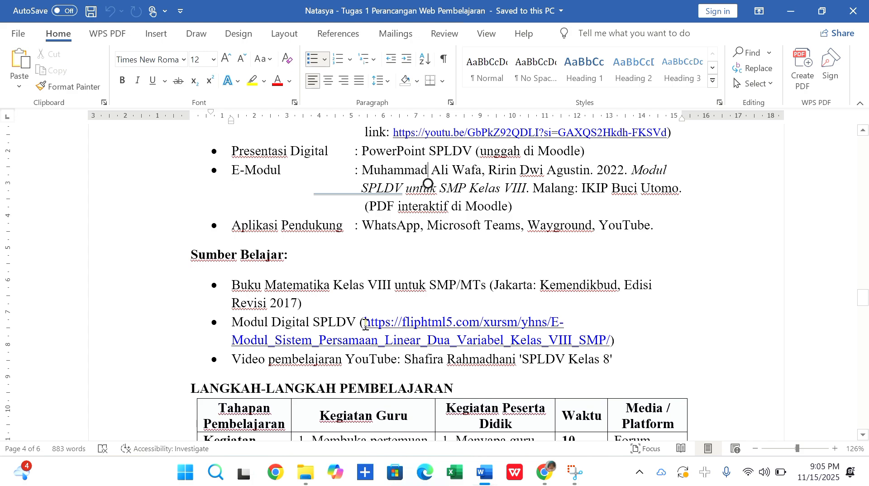
left_click_drag(366, 324, 610, 344)
key("ctrl+c")
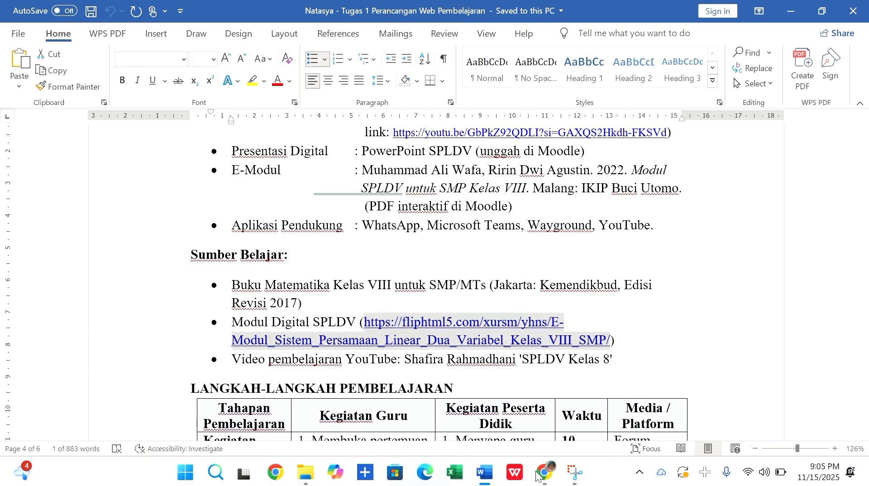
mouse_move(545, 473)
left_click(517, 395)
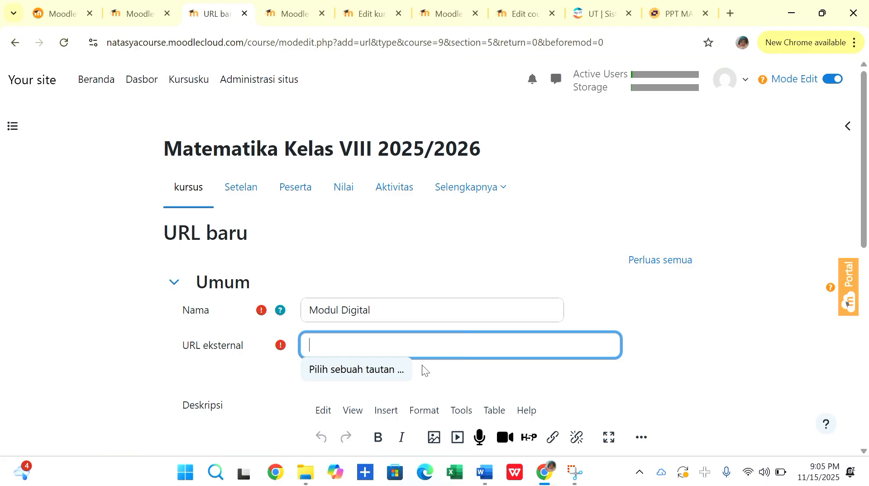
key("ctrl+v")
Require students to manually mark the Modul Digital resource as done, then save it and return to the course.
scroll(400, 251, "down", 2)
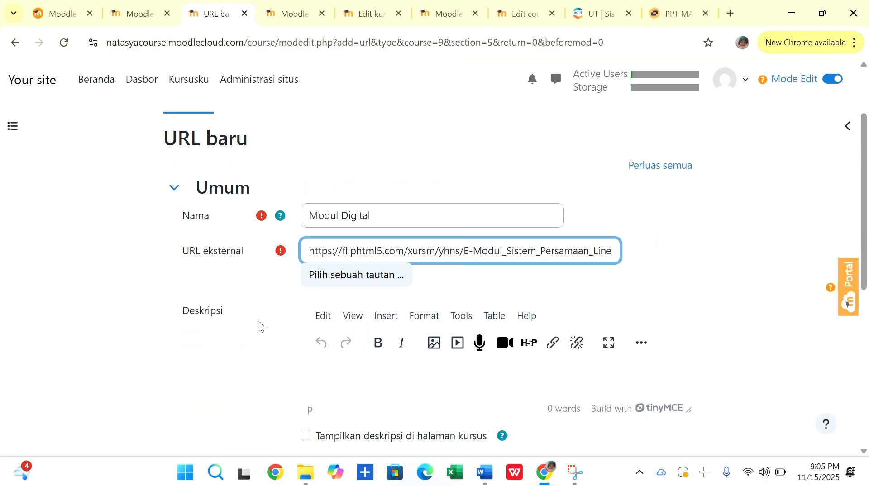
scroll(258, 320, "down", 5)
left_click(273, 348)
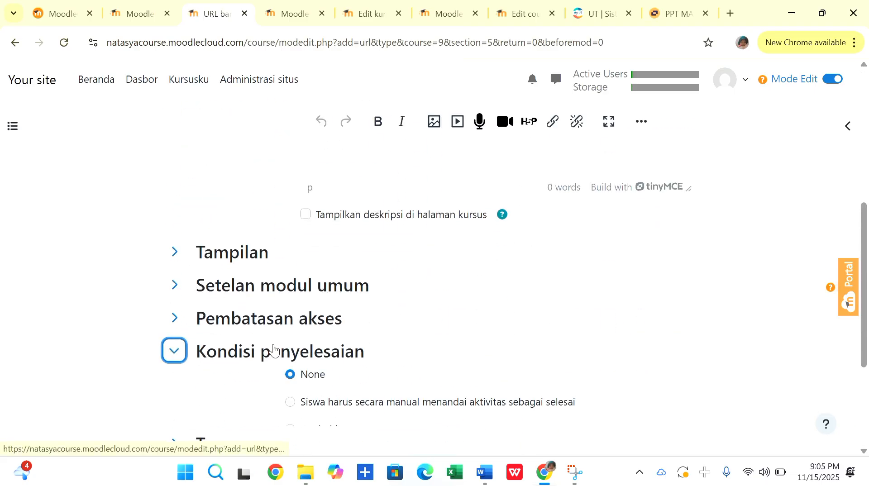
scroll(300, 354, "down", 2)
left_click(290, 329)
scroll(192, 322, "down", 1)
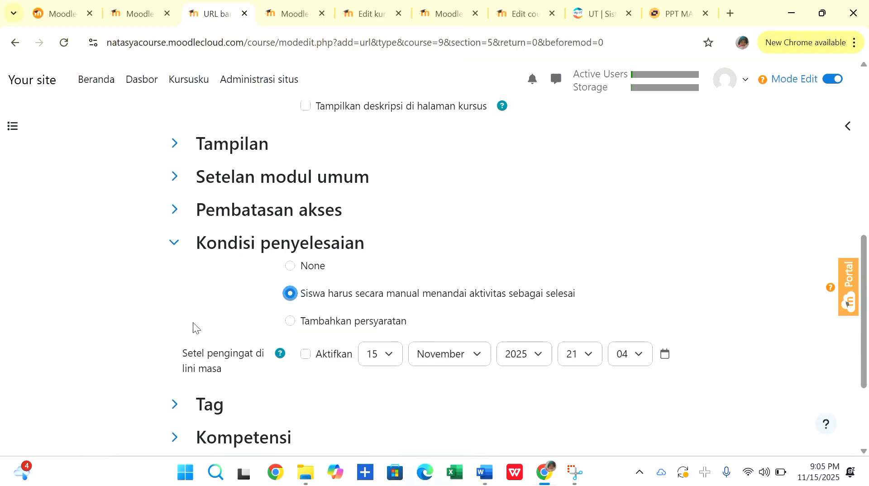
scroll(193, 322, "down", 2)
left_click(349, 405)
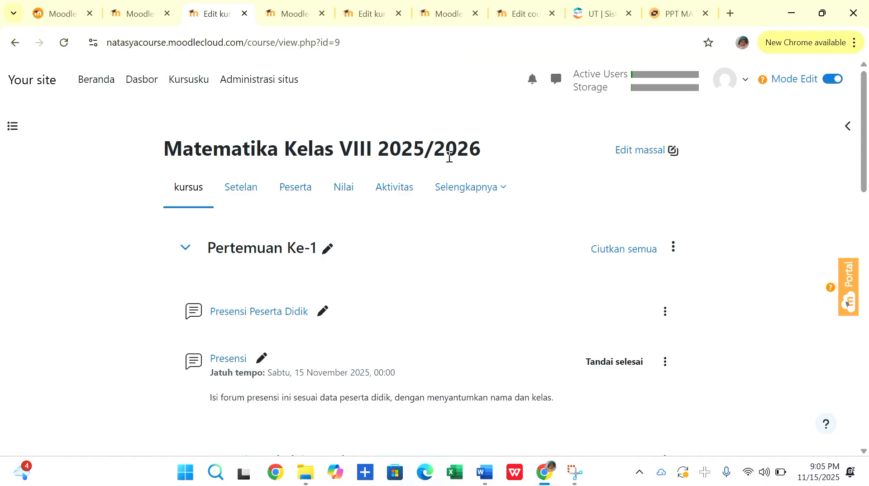
Add a new subtopic below the Materi Pembelajaran section of Pertemuan Ke-1.
scroll(449, 152, "down", 1)
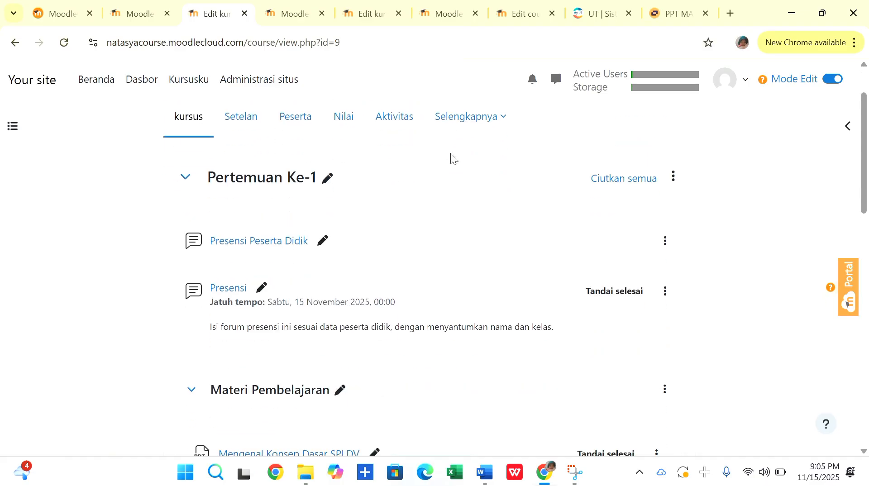
scroll(360, 238, "down", 2)
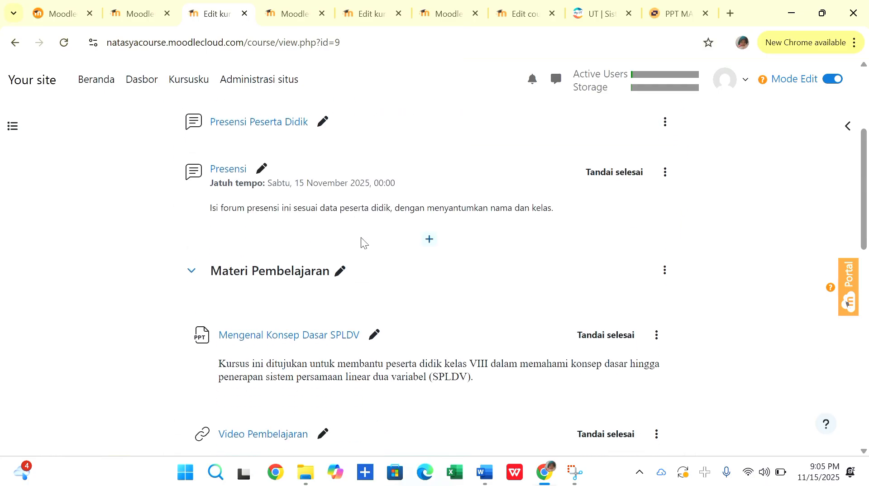
scroll(363, 242, "up", 1)
scroll(287, 181, "down", 1)
scroll(278, 266, "down", 7)
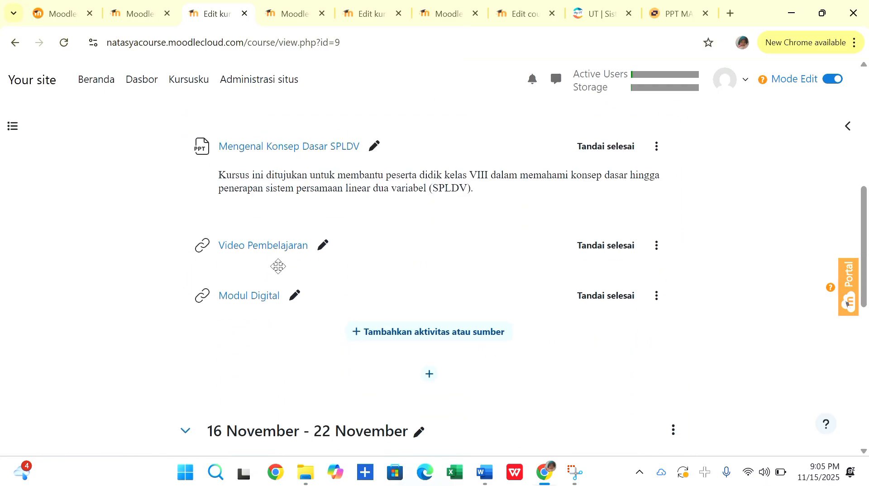
scroll(467, 272, "up", 3)
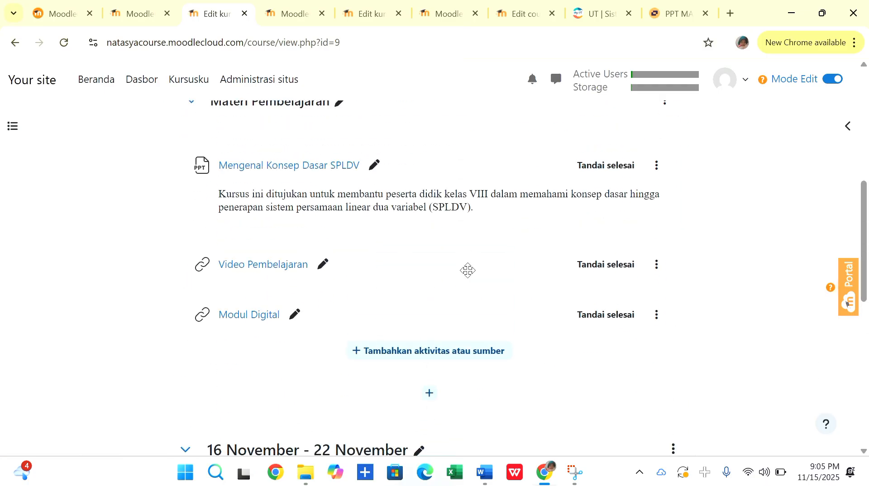
left_click(430, 393)
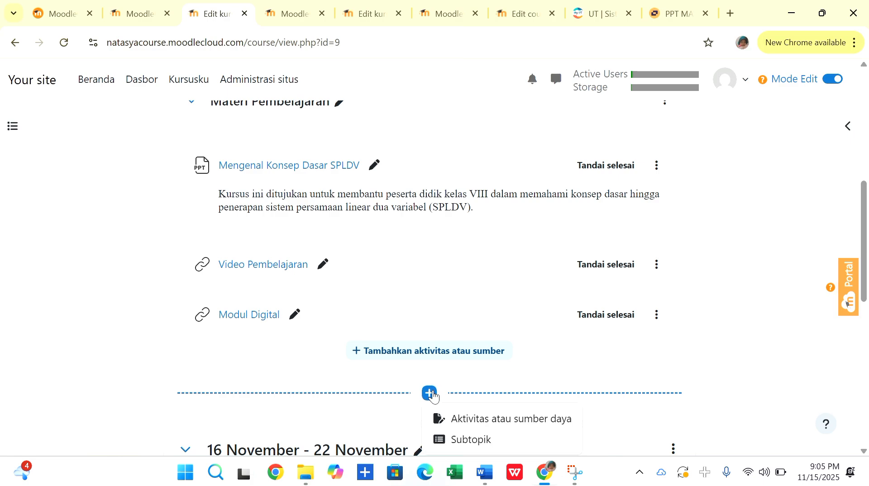
left_click(465, 438)
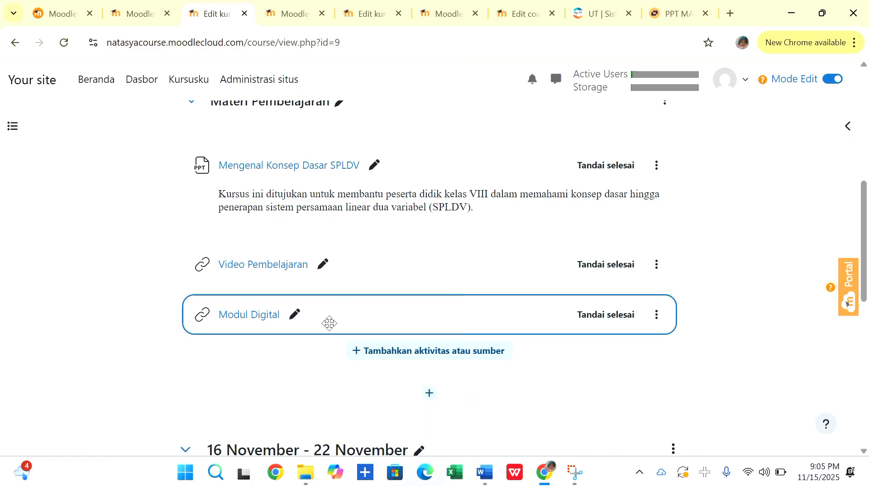
scroll(508, 246, "down", 3)
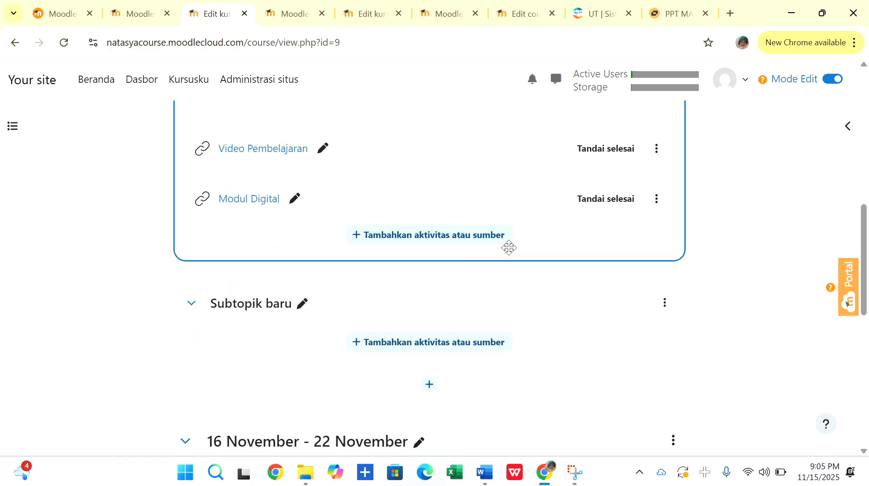
left_click(303, 304)
key("BackSpace")
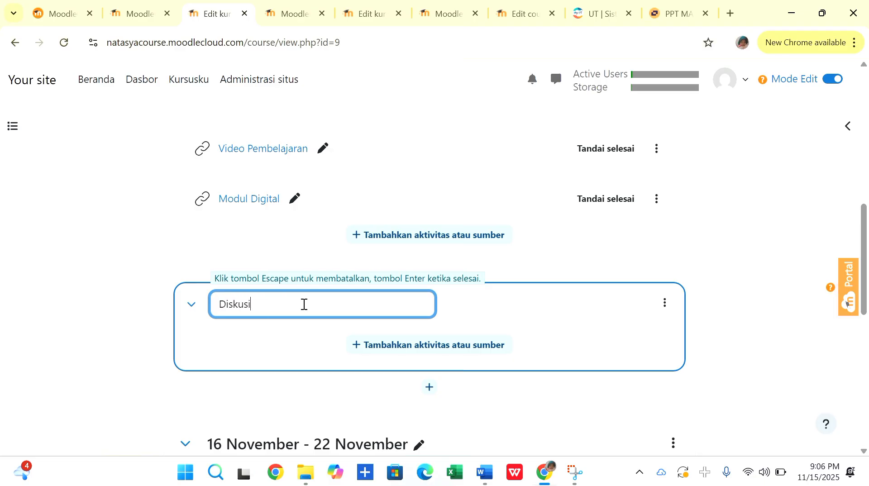
left_click(403, 358)
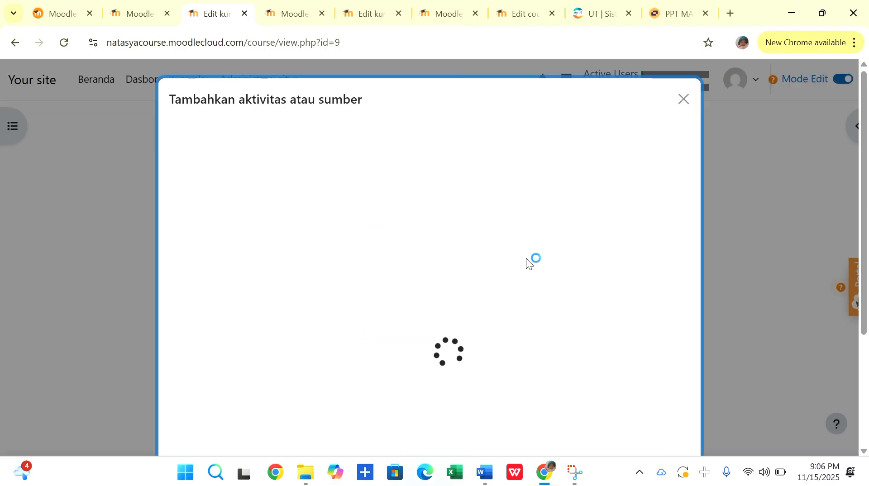
left_click(683, 99)
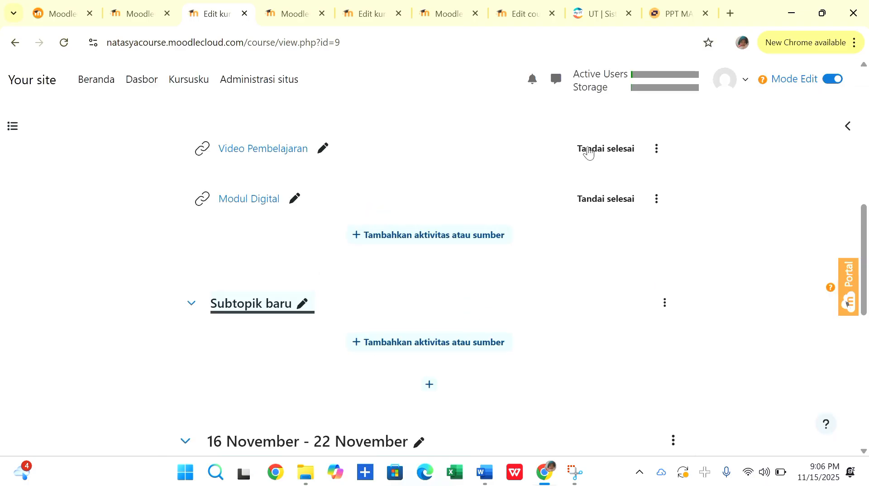
Rename the new subtopic below Materi Pembelajaran as "Diskusi".
left_click(300, 309)
type("D")
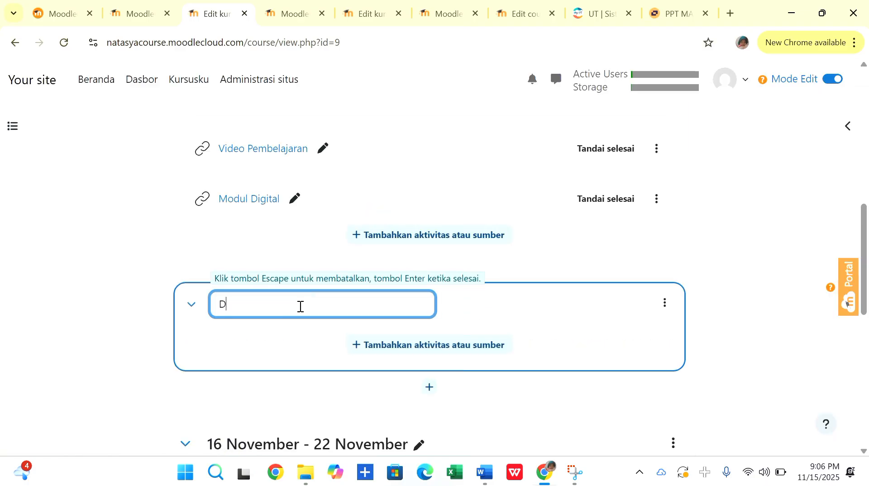
type("iskusi")
key("Return")
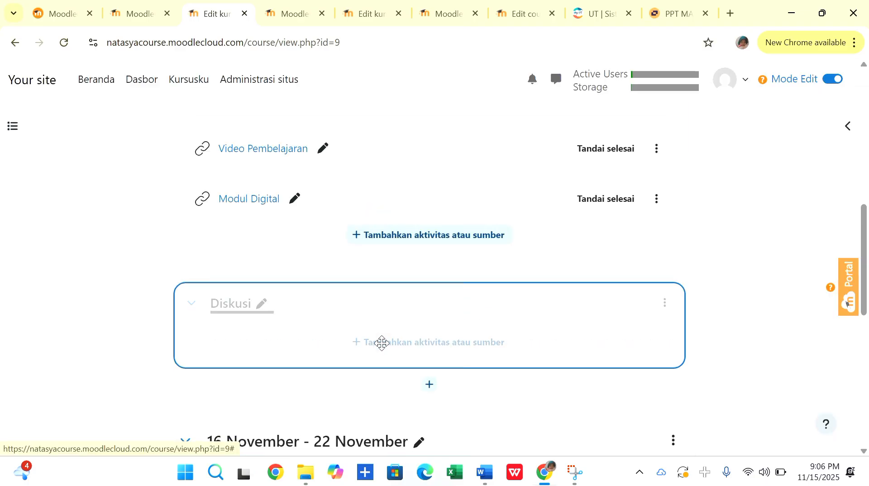
Add a forum activity to the Diskusi subtopic and name it "Diskusi 1".
left_click(390, 349)
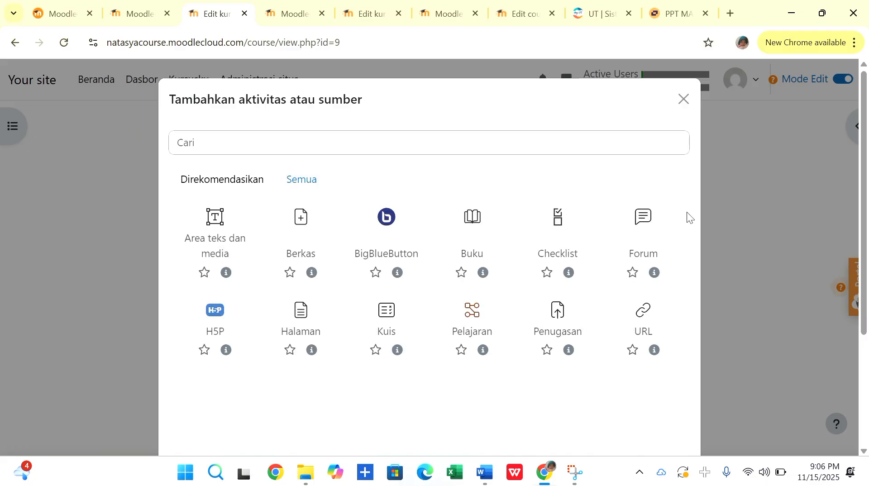
left_click(641, 219)
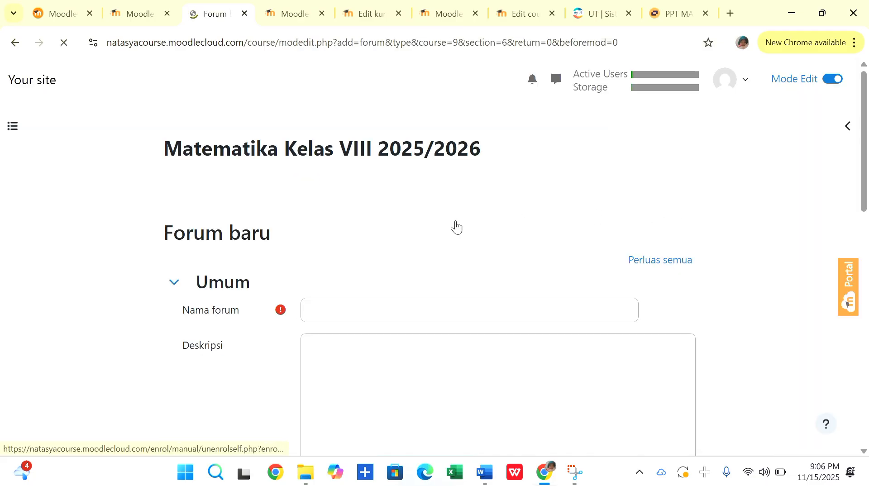
left_click(328, 309)
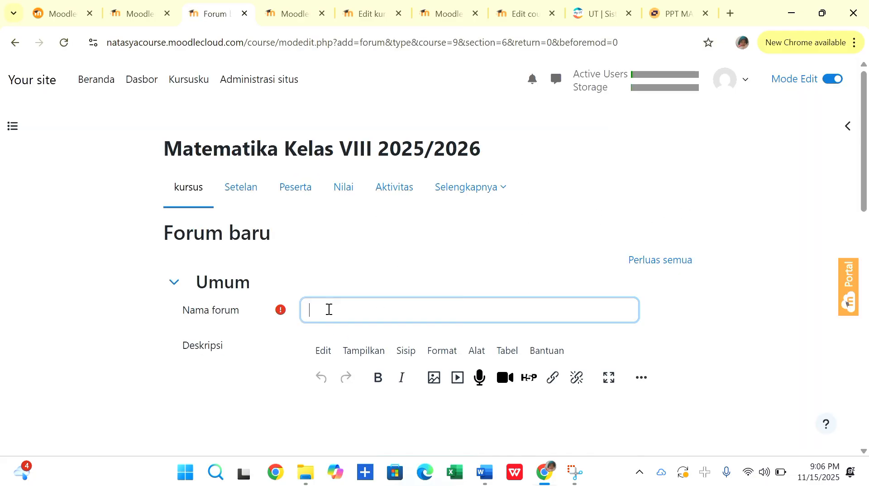
type("Diskui")
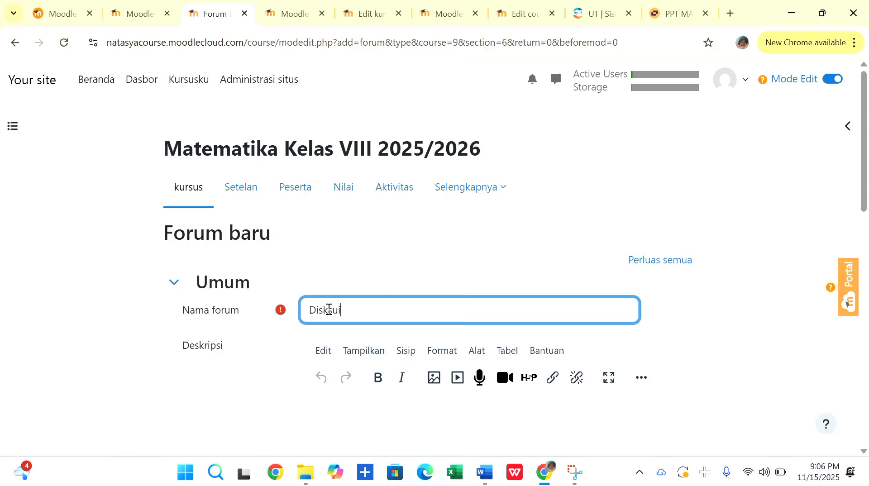
type("usi 1")
Enter the forum description "Jelaskan apa yang dimaksus SPLDV dan contohnya?".
scroll(303, 351, "down", 2)
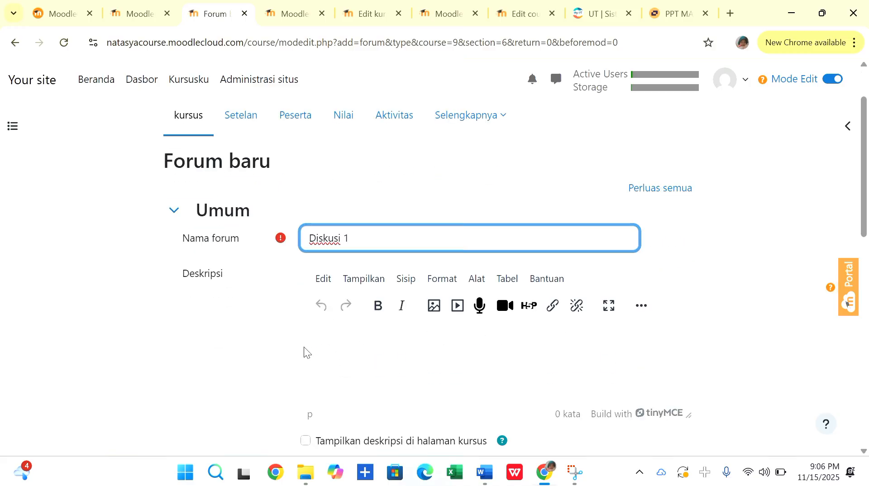
left_click(338, 342)
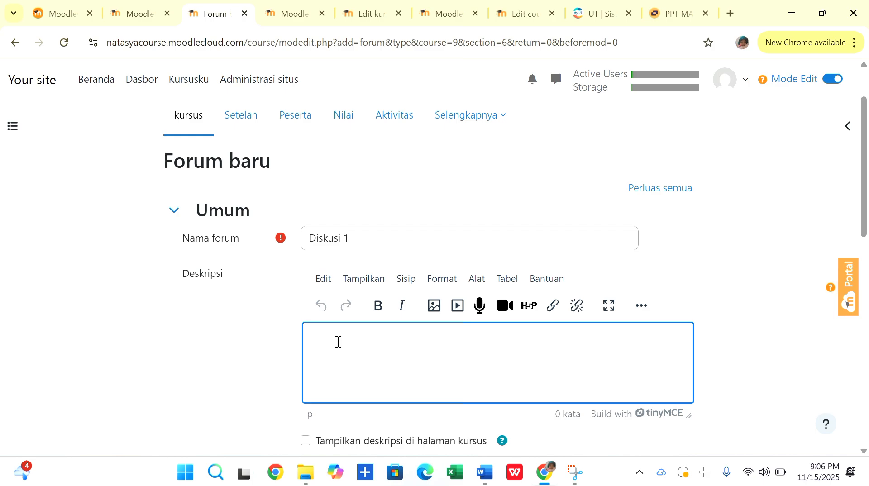
type("J")
type("elaska")
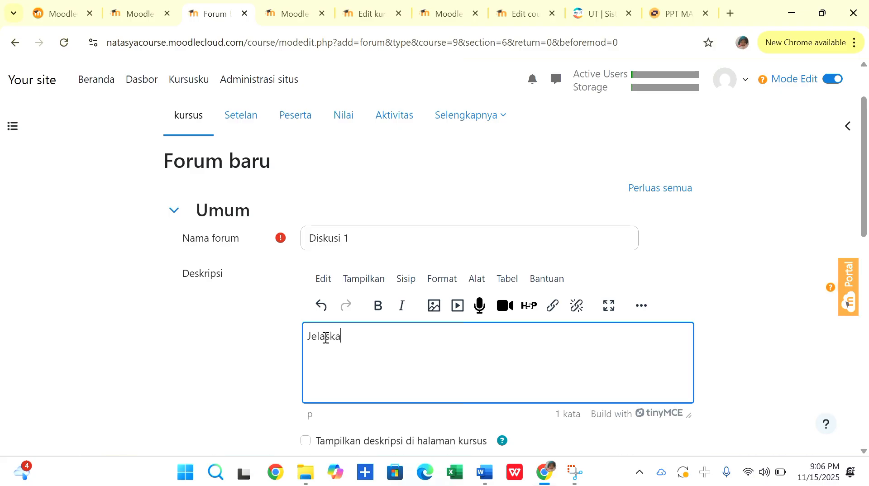
type("n apa yan")
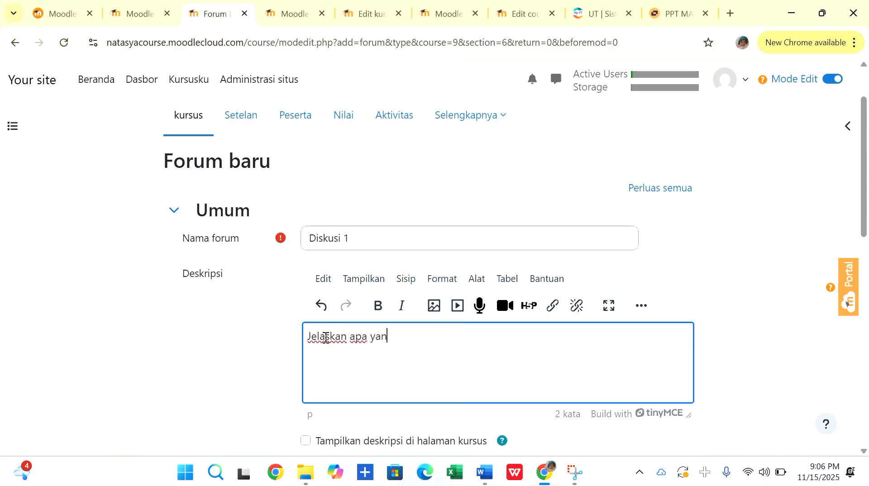
type("g dimaksus SPLD")
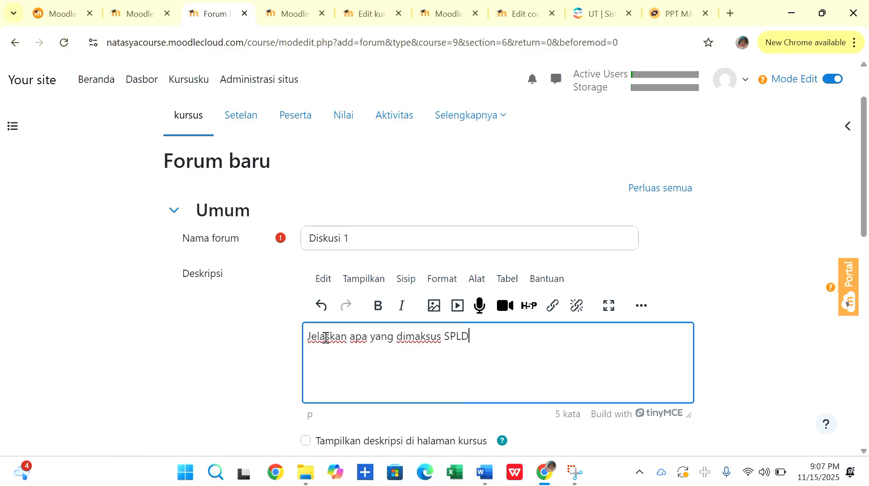
type("V dan contohnya?")
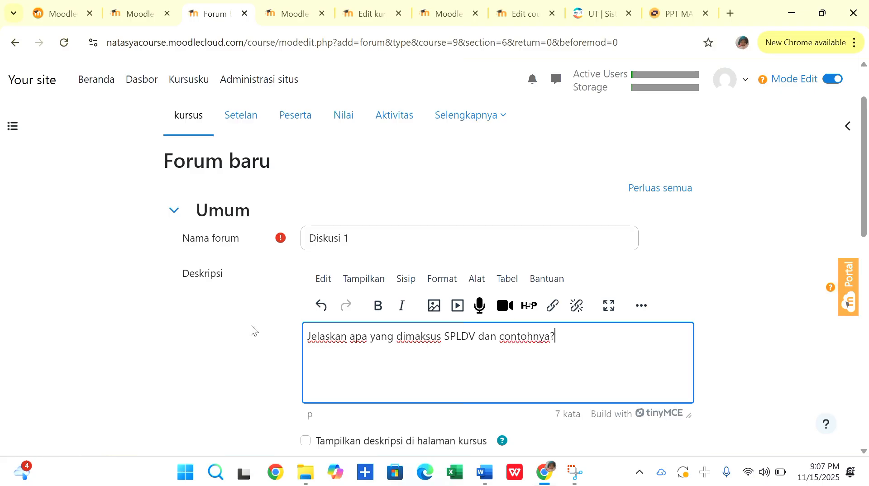
Set the Diskusi 1 forum's description to be displayed on the course page.
scroll(251, 329, "down", 3)
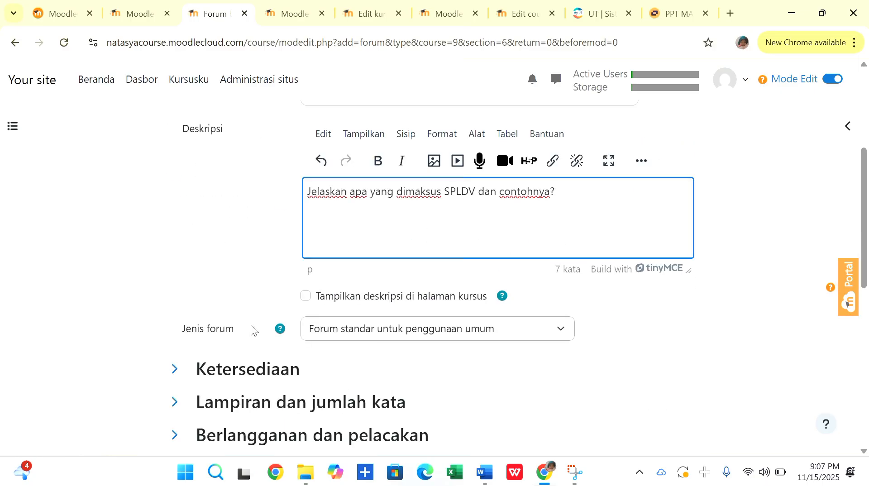
scroll(251, 324, "up", 1)
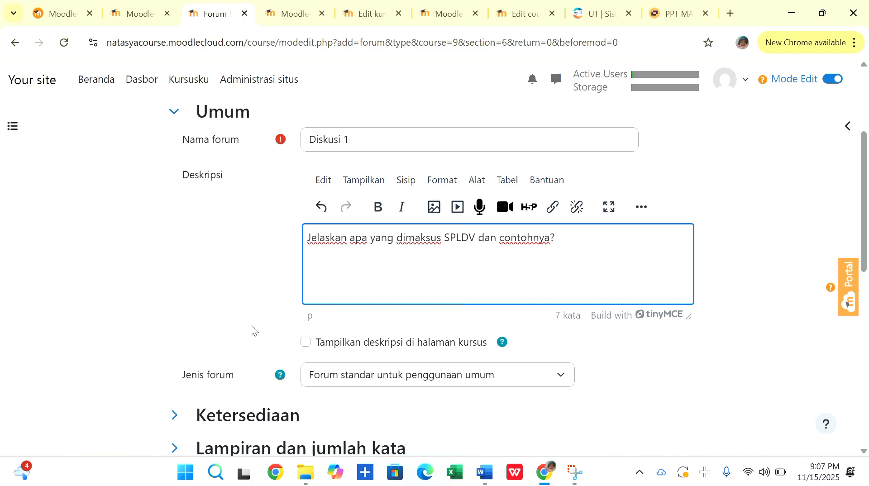
left_click(306, 344)
scroll(221, 292, "up", 2)
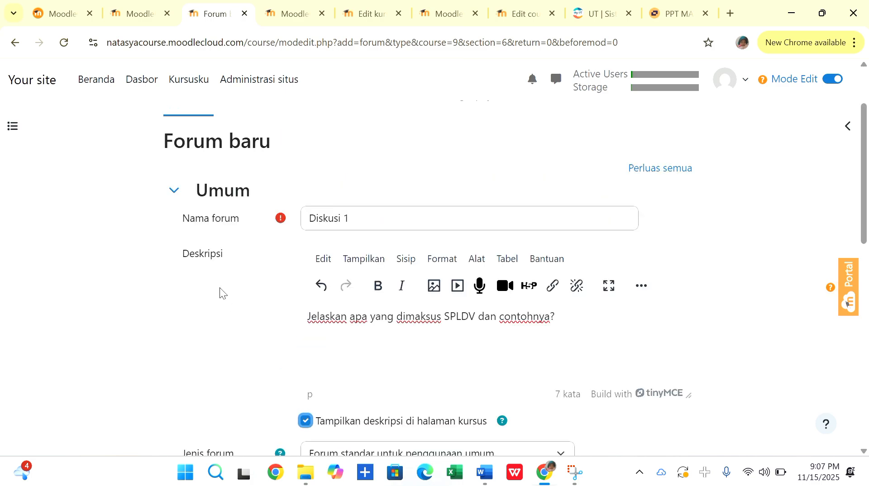
scroll(195, 342, "down", 3)
scroll(195, 342, "down", 2)
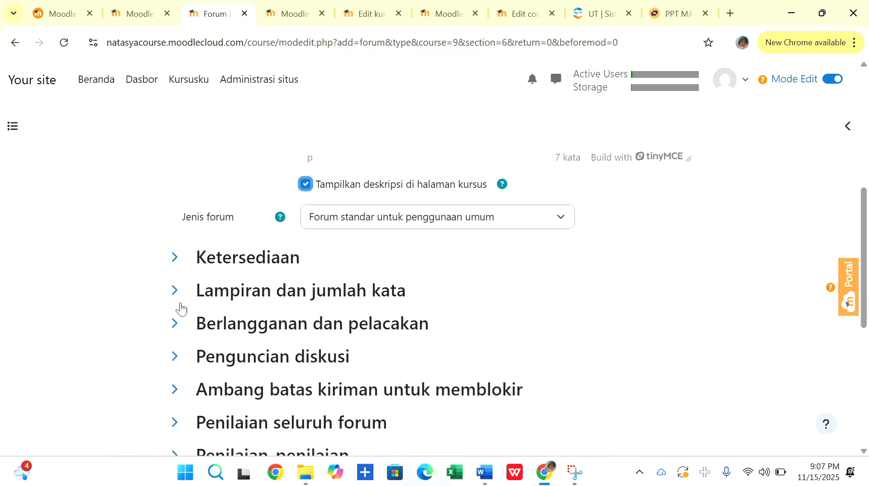
Enable the forum's due date and cut-off date under Ketersediaan, and set the cut-off day to 24 November 2025.
left_click(174, 256)
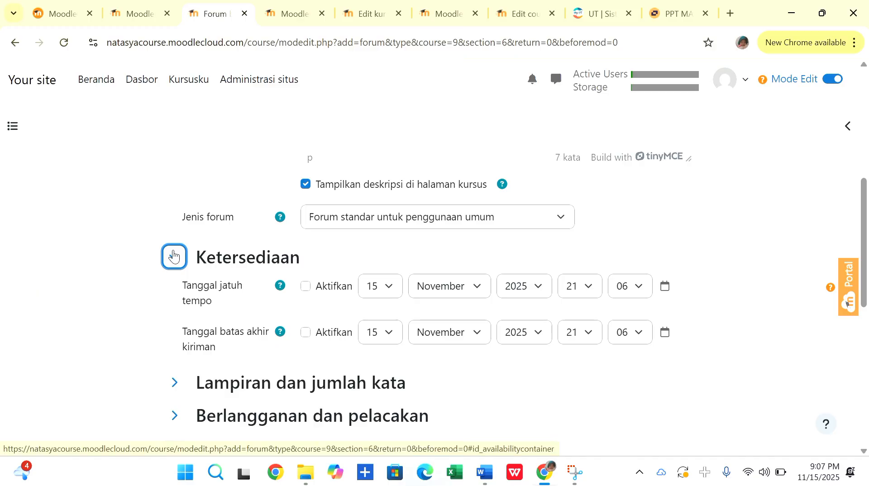
left_click(306, 288)
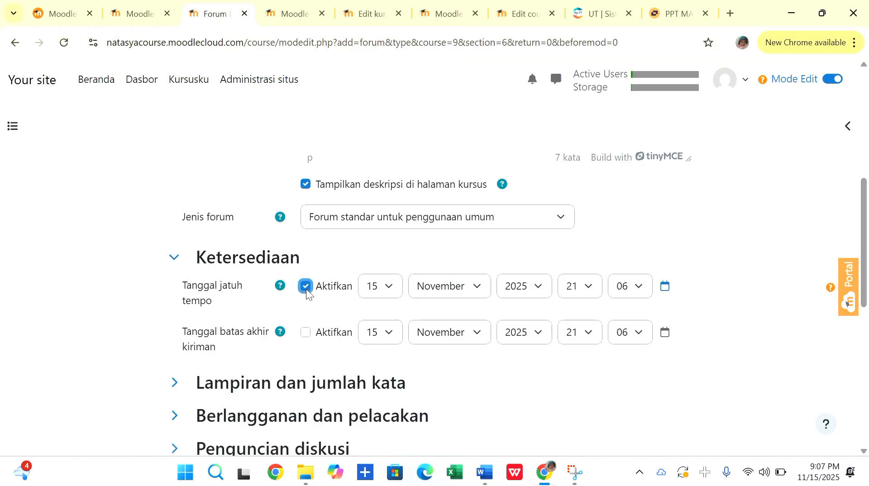
left_click(306, 333)
left_click(389, 334)
scroll(380, 268, "down", 3)
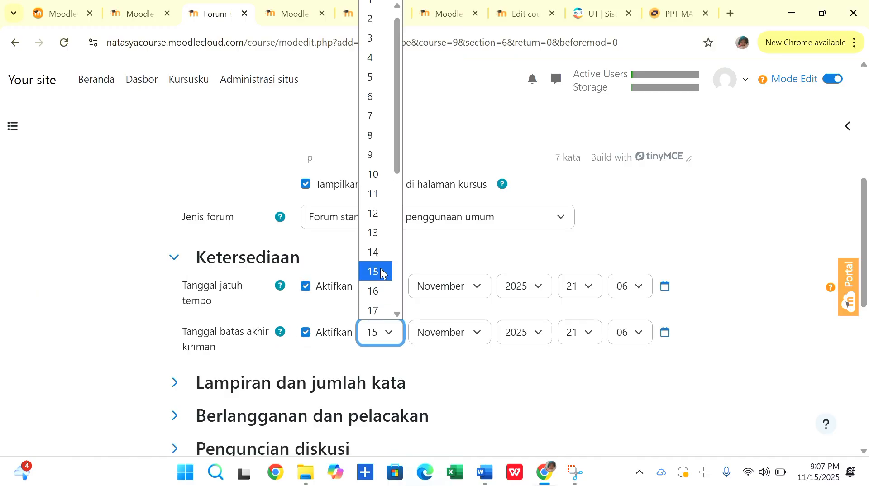
left_click(374, 303)
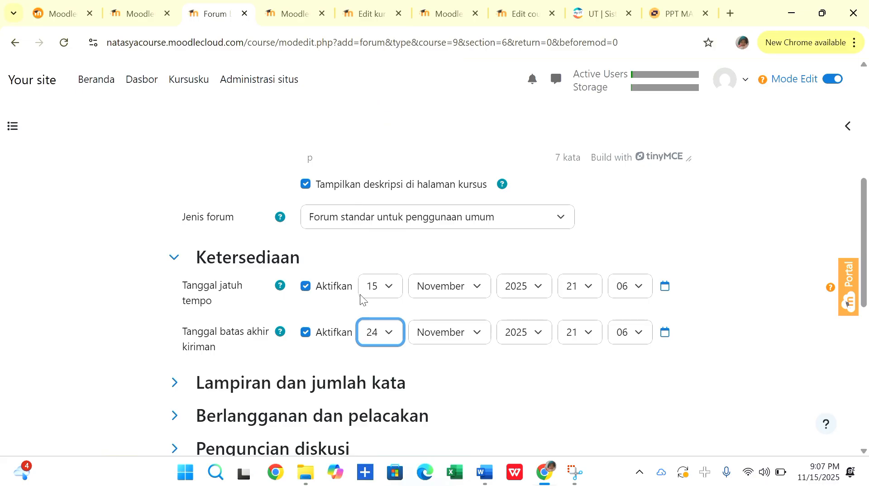
Set the forum's due date (Tanggal jatuh tempo) time to 00:00.
scroll(289, 254, "down", 1)
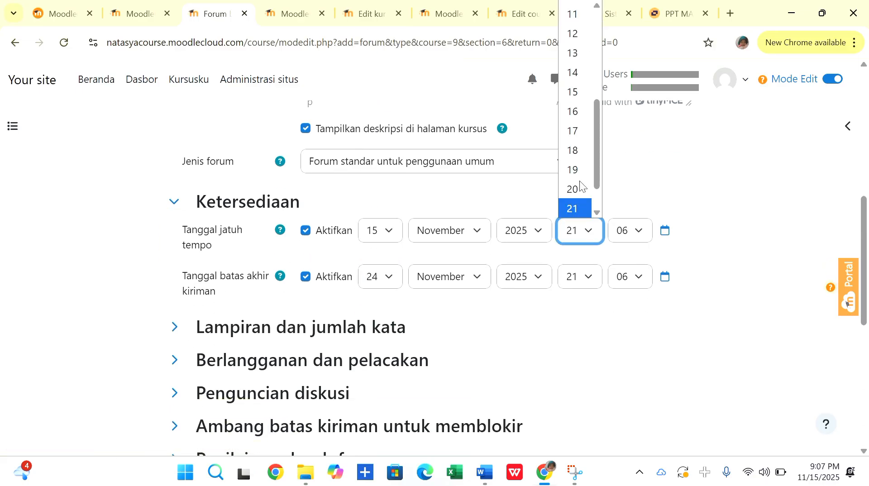
scroll(574, 91, "up", 4)
left_click(572, 10)
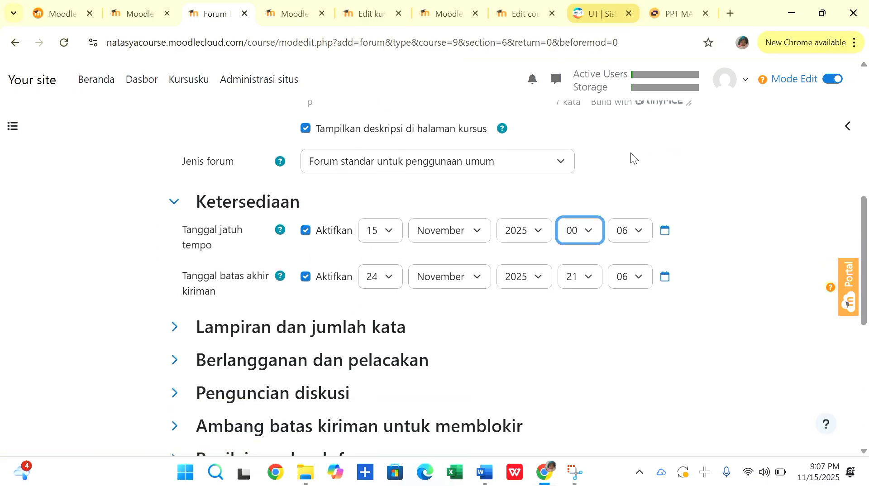
left_click(638, 233)
left_click(624, 6)
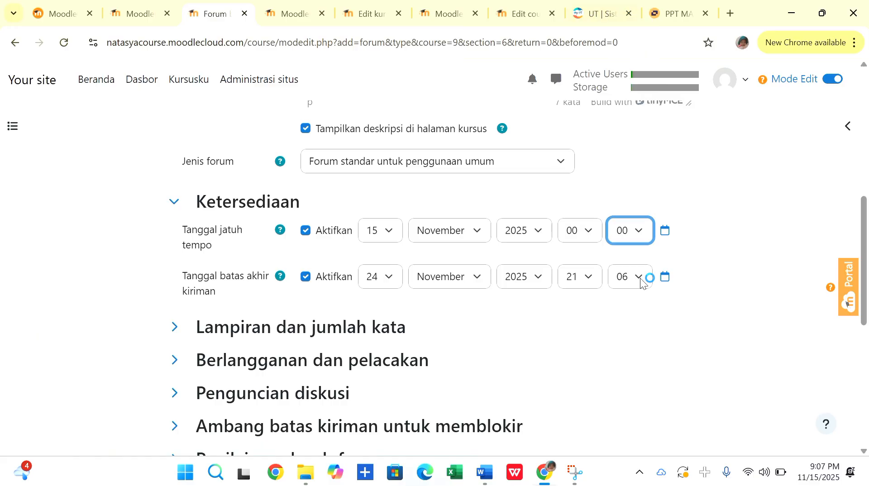
Set the time of the forum's cut-off date (Tanggal batas akhir kiriman) to 00:00.
left_click(588, 277)
scroll(570, 39, "up", 4)
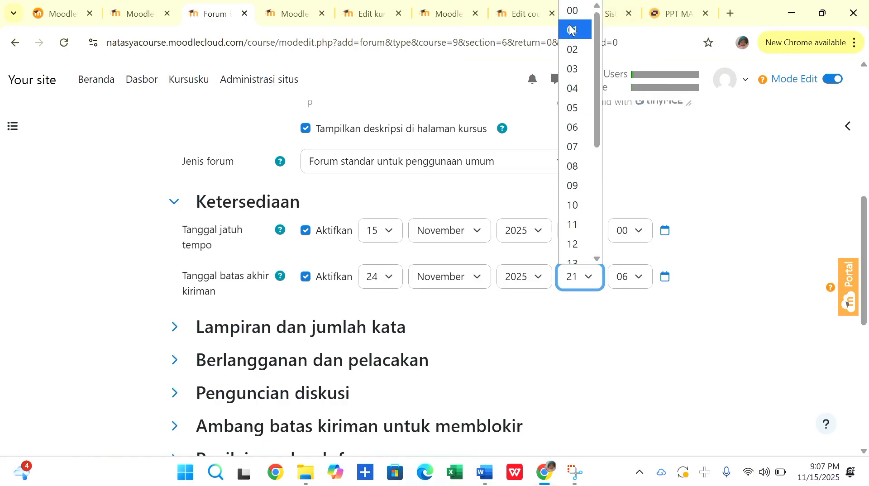
left_click(572, 10)
left_click(641, 280)
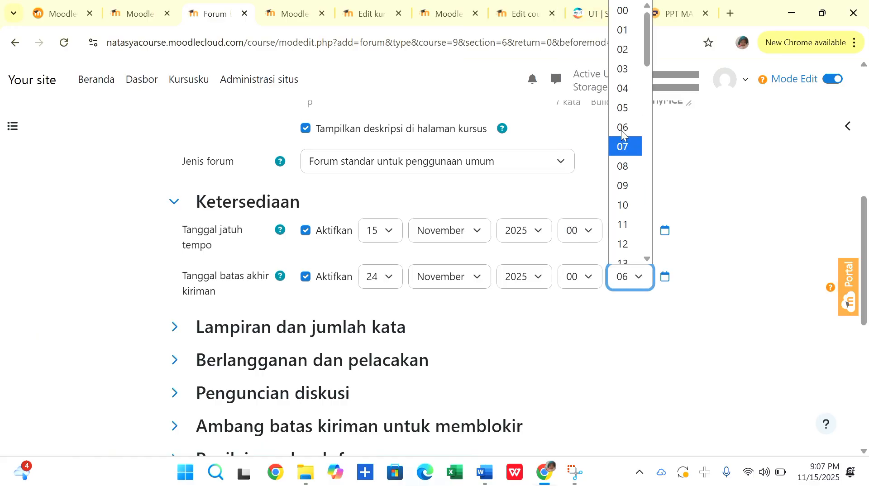
left_click(623, 10)
scroll(507, 172, "down", 1)
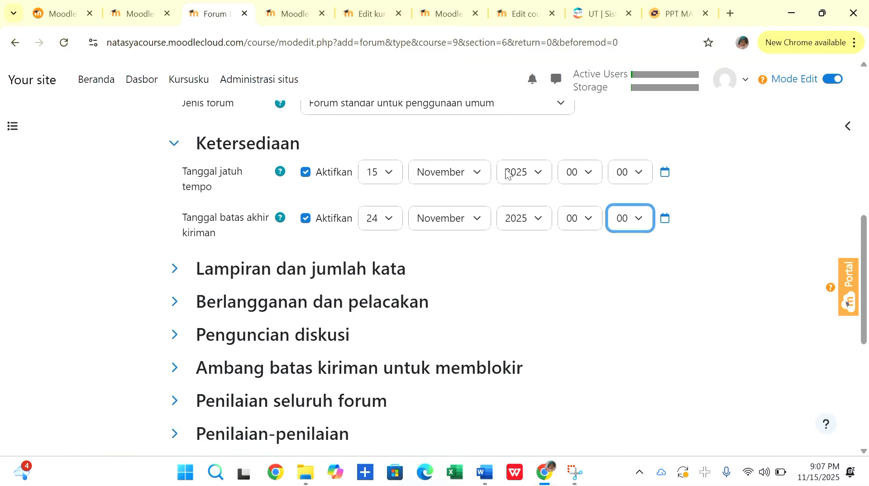
Check the forum's attachment and word count settings and its subscription and tracking section.
scroll(452, 217, "down", 1)
left_click(174, 222)
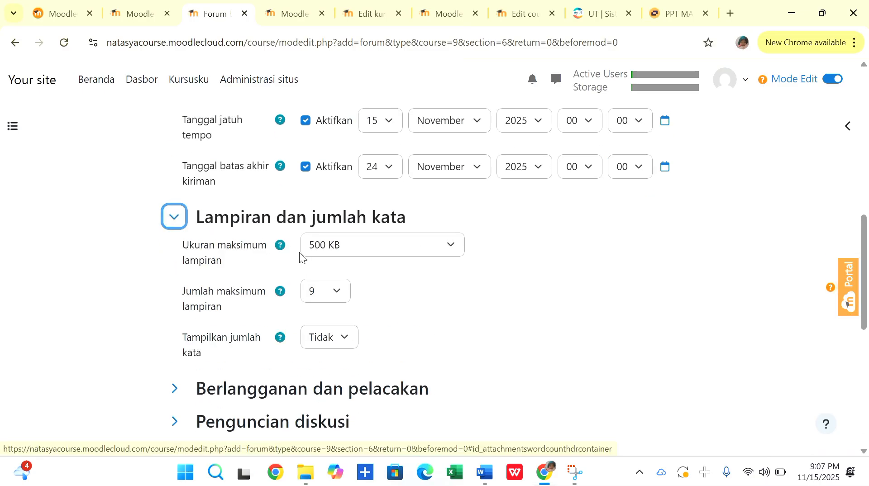
left_click(337, 294)
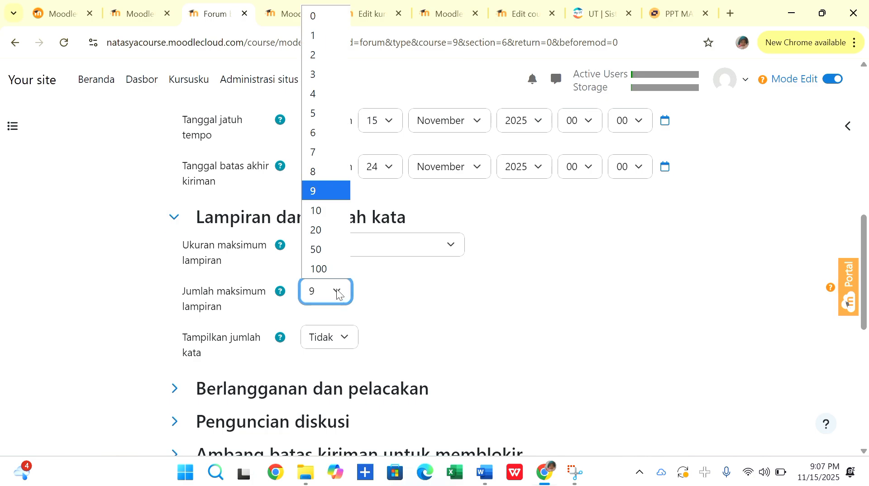
left_click(339, 290)
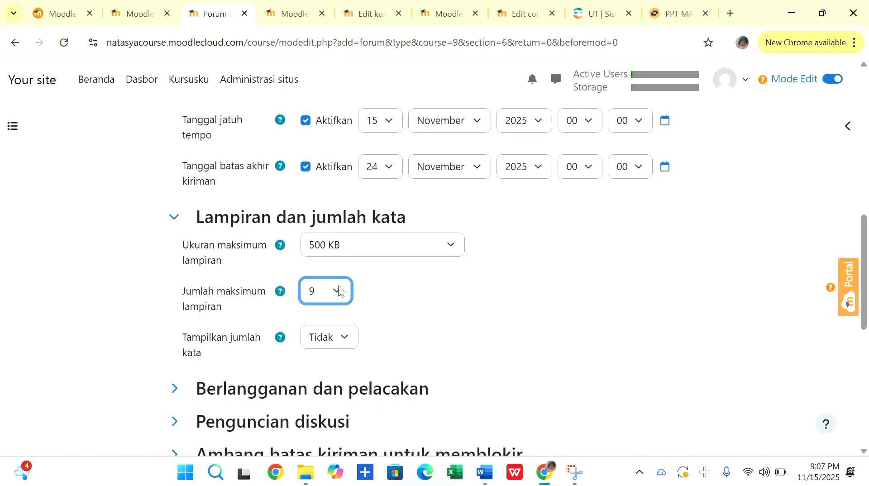
left_click(173, 216)
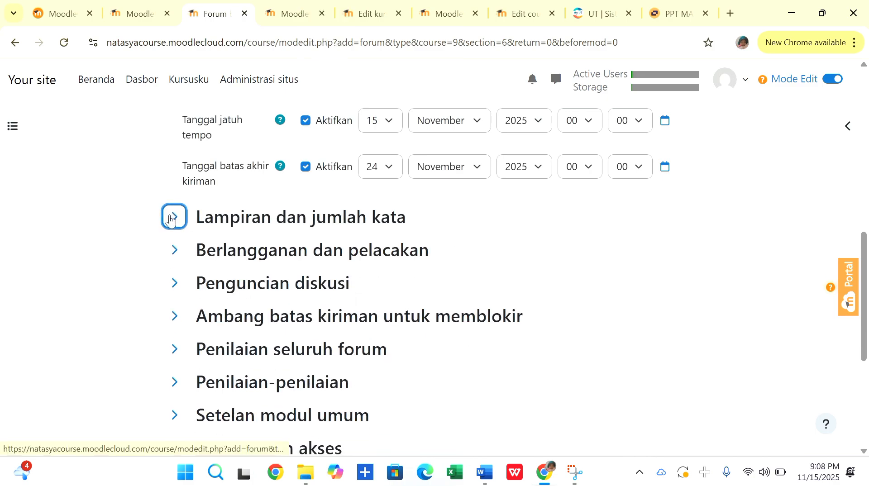
left_click(171, 251)
left_click(171, 251)
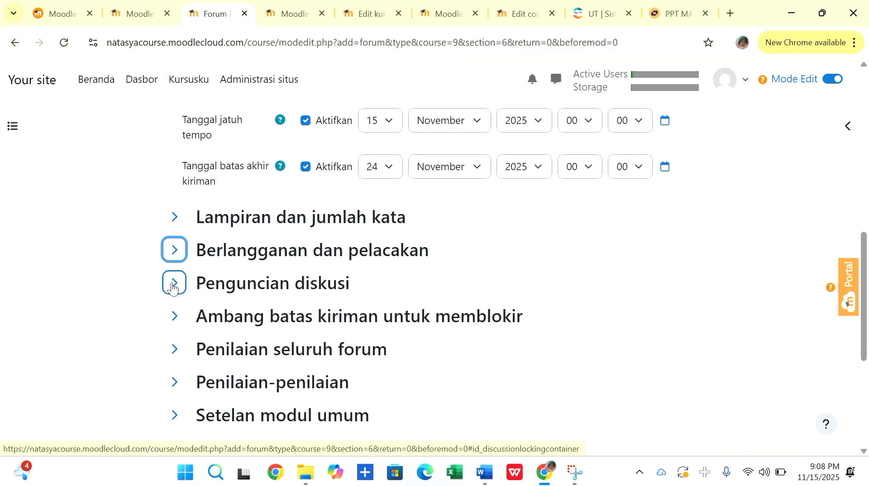
Set the forum's discussions to lock after 1 minggu of inactivity.
left_click(173, 284)
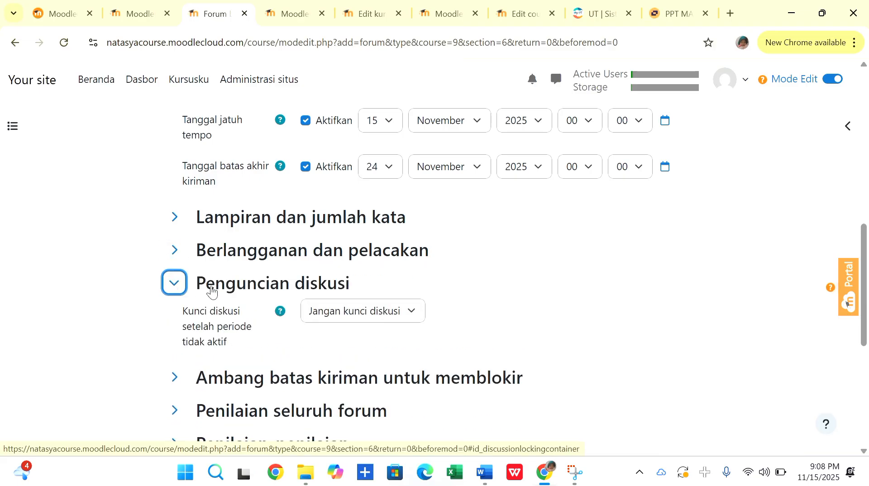
left_click(412, 312)
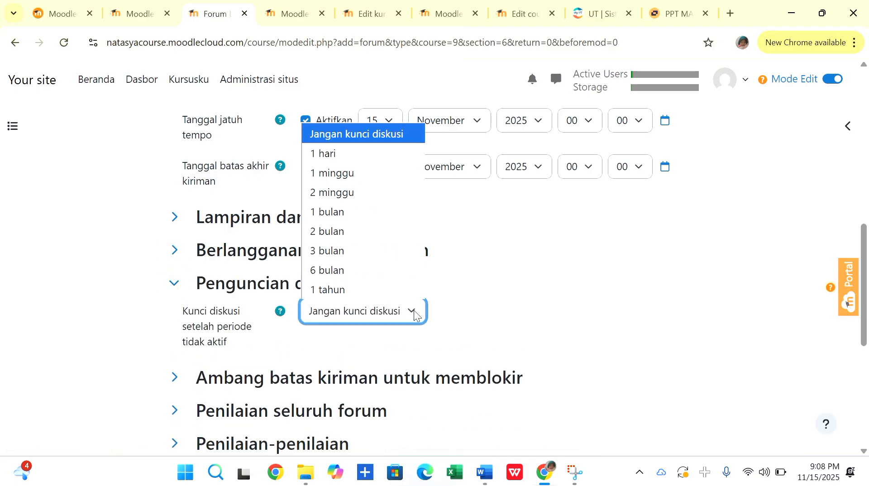
left_click(344, 173)
scroll(472, 316, "down", 2)
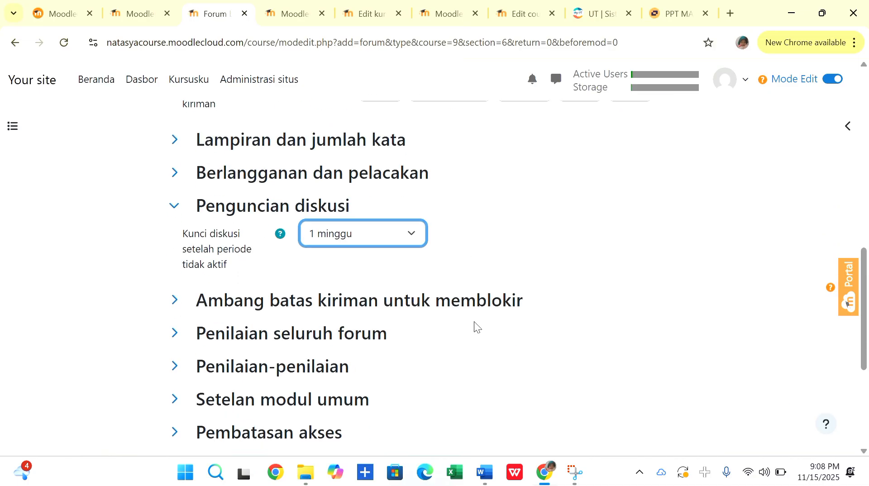
Set the grade type for whole-forum grading (Penilaian seluruh forum) to Poin.
left_click(173, 300)
scroll(175, 302, "down", 2)
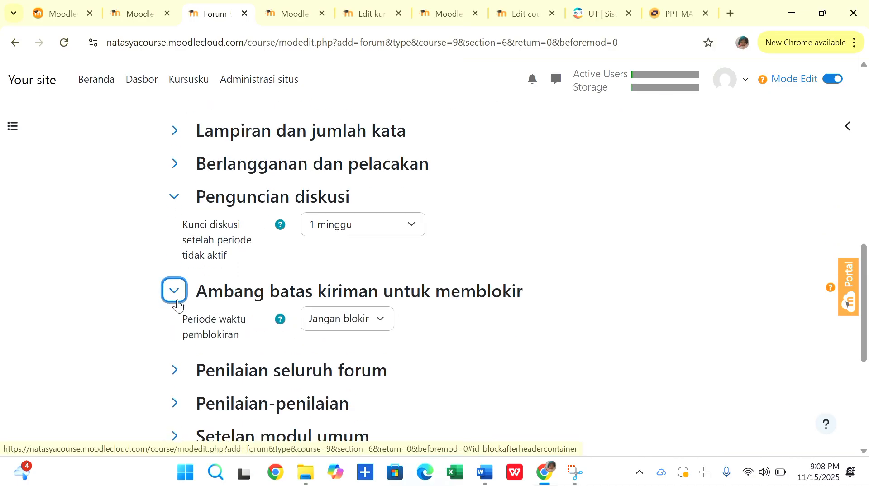
left_click(174, 298)
scroll(176, 304, "down", 1)
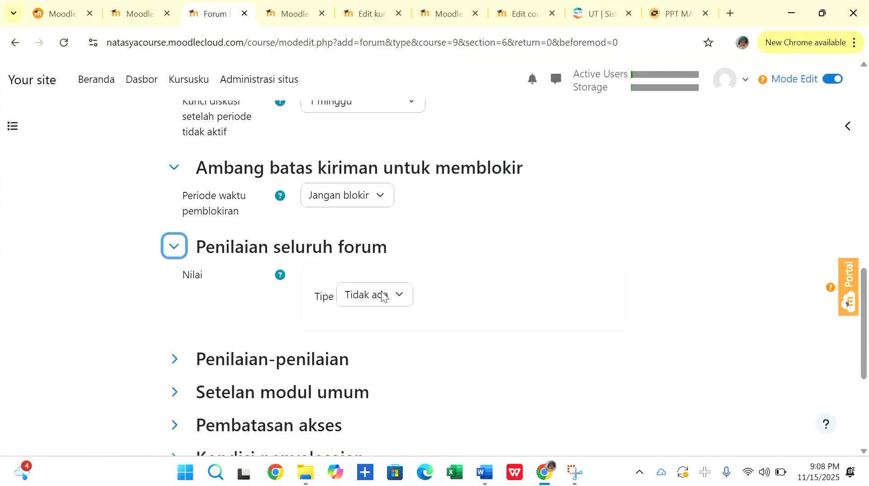
left_click(402, 298)
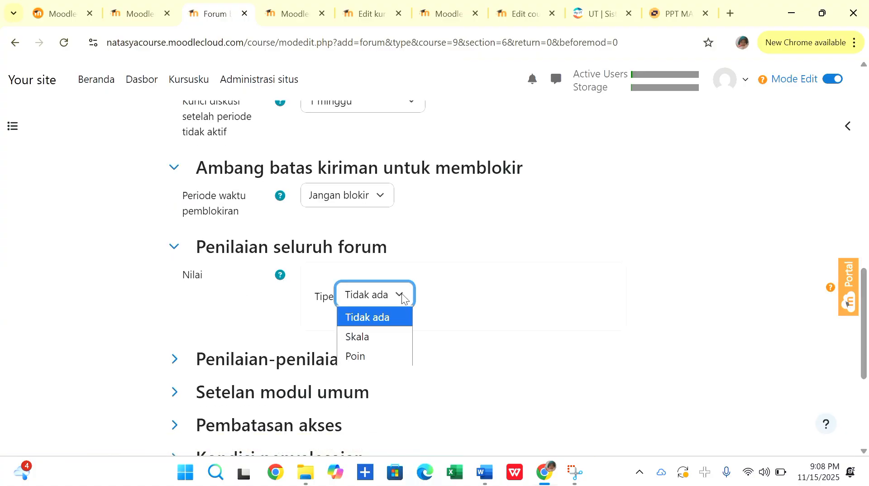
left_click(364, 358)
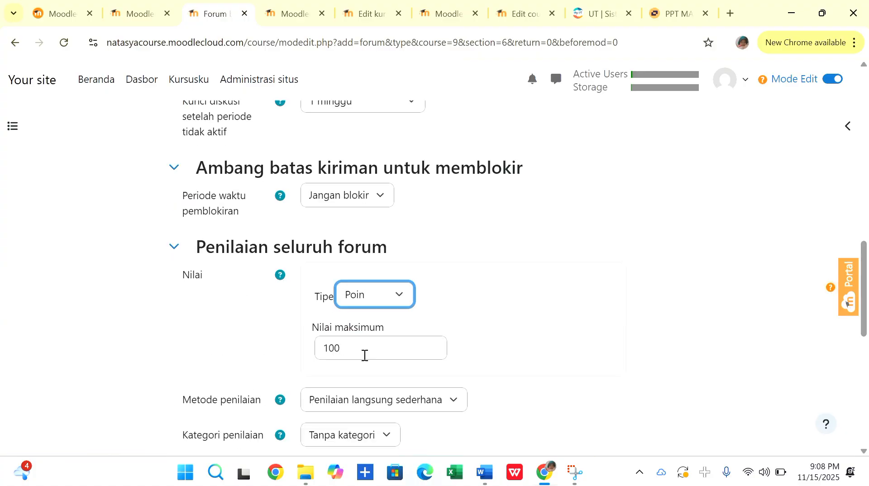
left_click(256, 308)
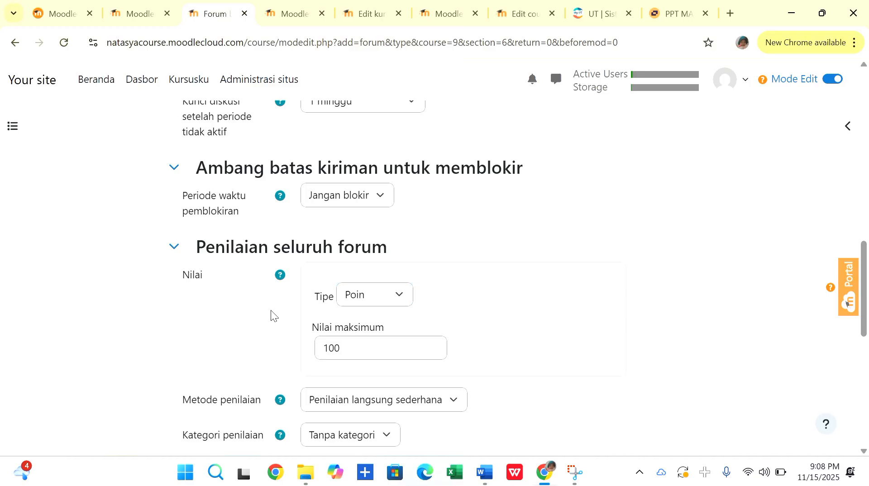
Select Penilaian langsung sederhana as the whole-forum grading method and check the grade category and student notification options.
scroll(270, 326, "down", 2)
left_click(452, 318)
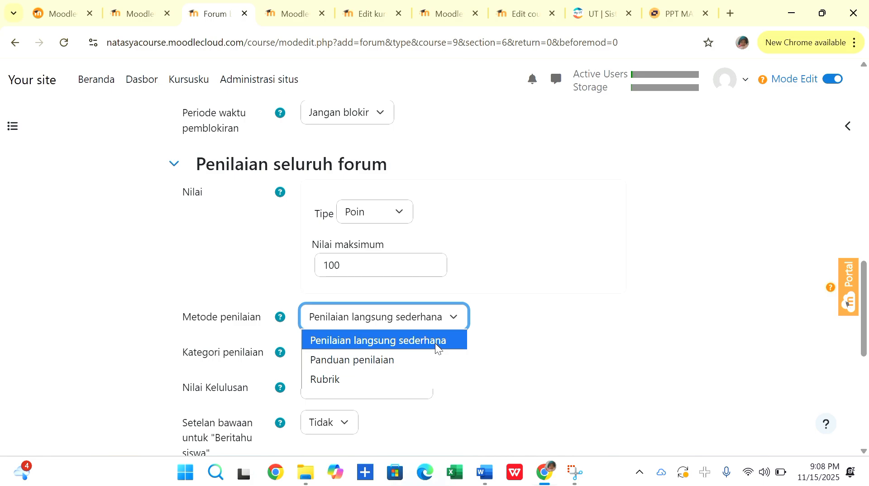
left_click(435, 343)
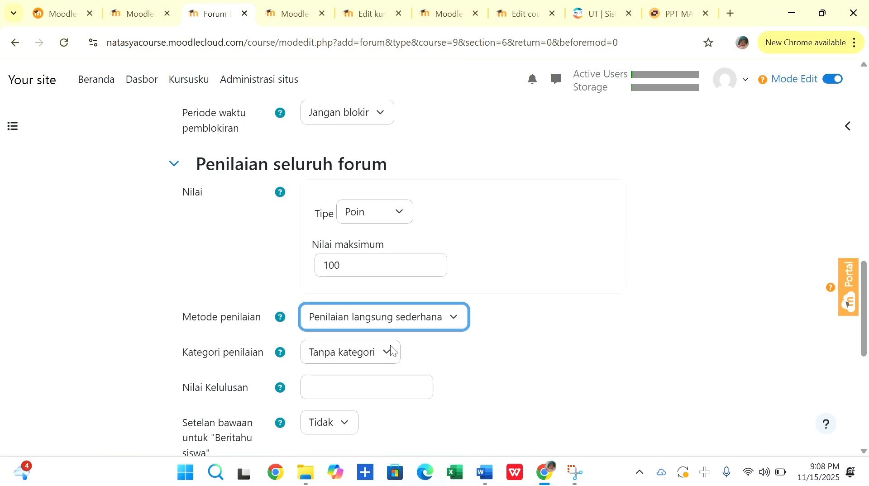
left_click(388, 347)
left_click(429, 355)
scroll(429, 355, "down", 1)
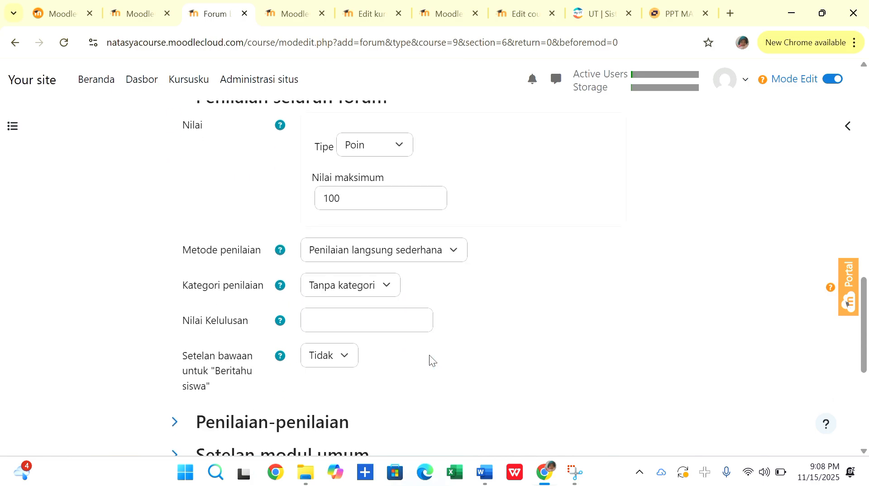
left_click(346, 351)
left_click(381, 357)
left_click(381, 356)
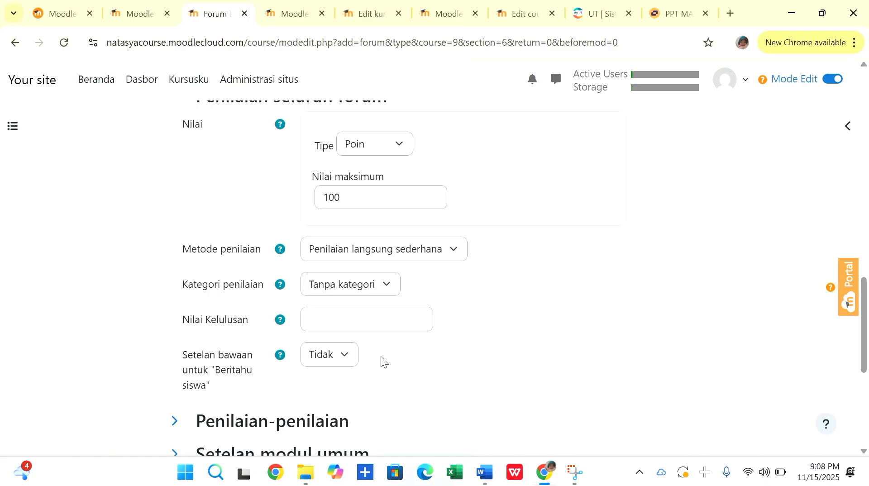
Review the forum's ratings, common module and access restriction settings.
scroll(381, 357, "down", 1)
scroll(296, 271, "down", 1)
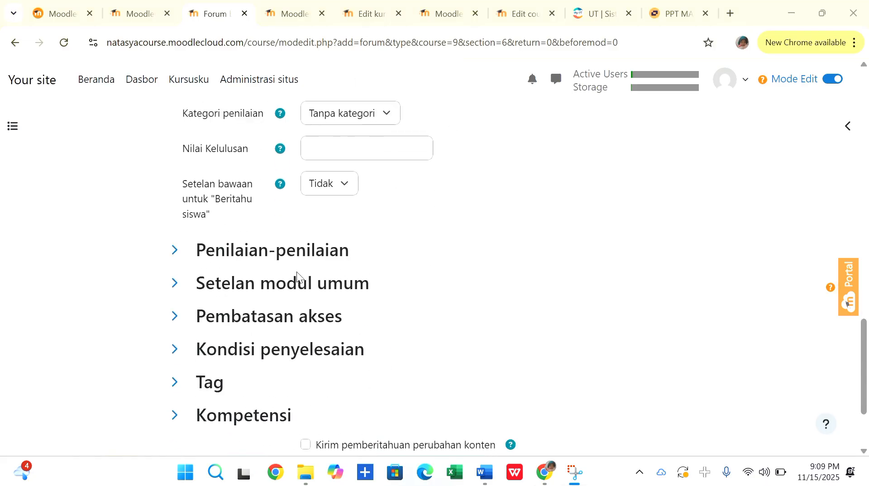
left_click(290, 251)
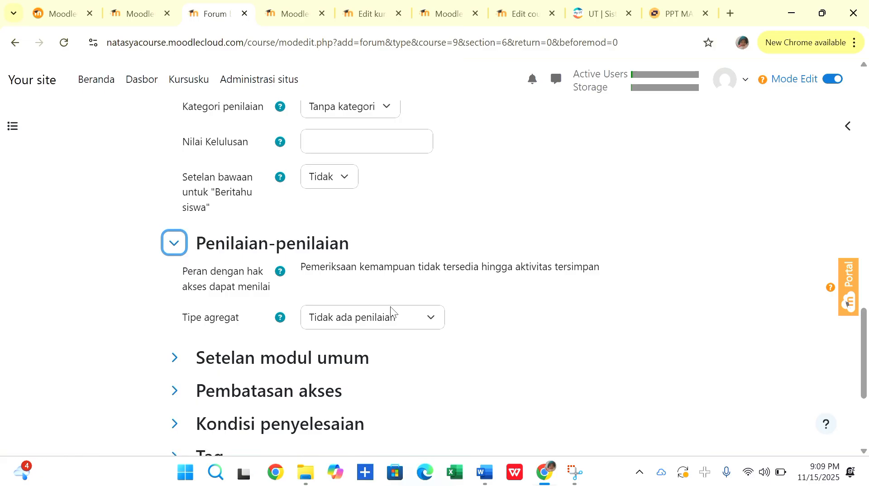
scroll(299, 271, "down", 1)
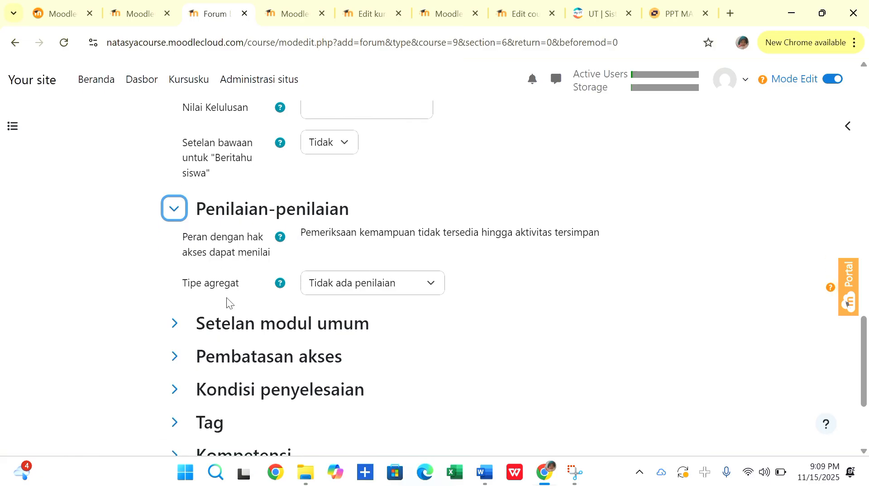
left_click(174, 323)
scroll(172, 333, "down", 2)
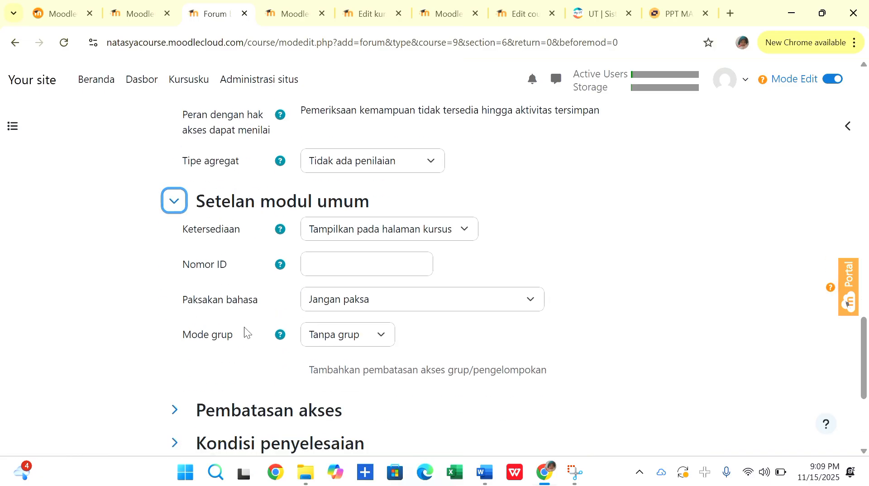
scroll(244, 327, "down", 1)
scroll(221, 251, "down", 1)
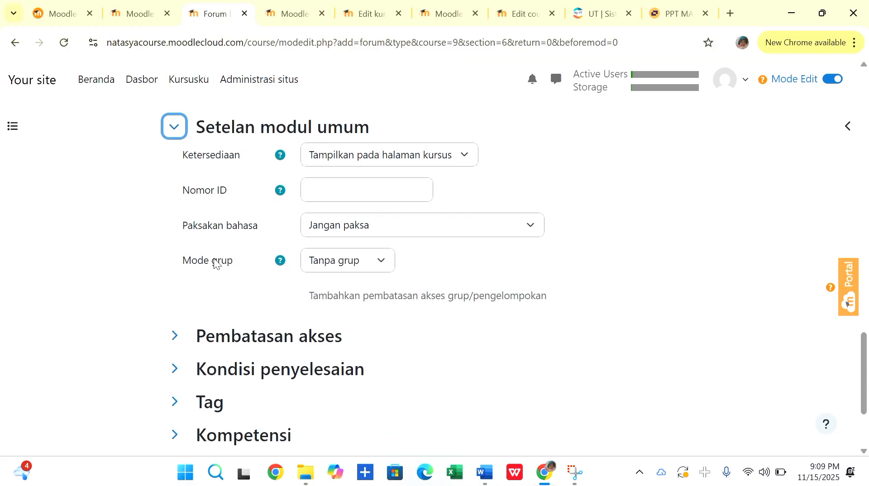
left_click(174, 335)
scroll(176, 341, "down", 3)
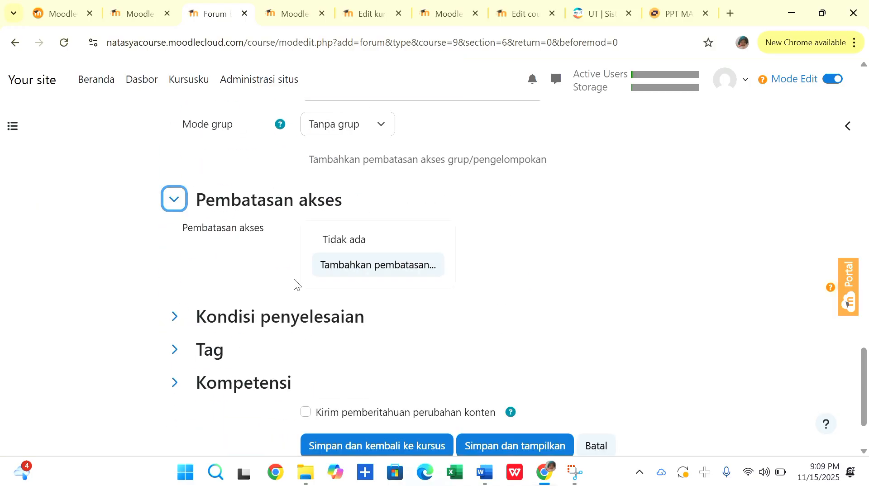
Set the forum's completion condition (Kondisi penyelesaian) to Tambahkan persyaratan.
left_click(173, 318)
scroll(177, 317, "down", 1)
left_click(291, 329)
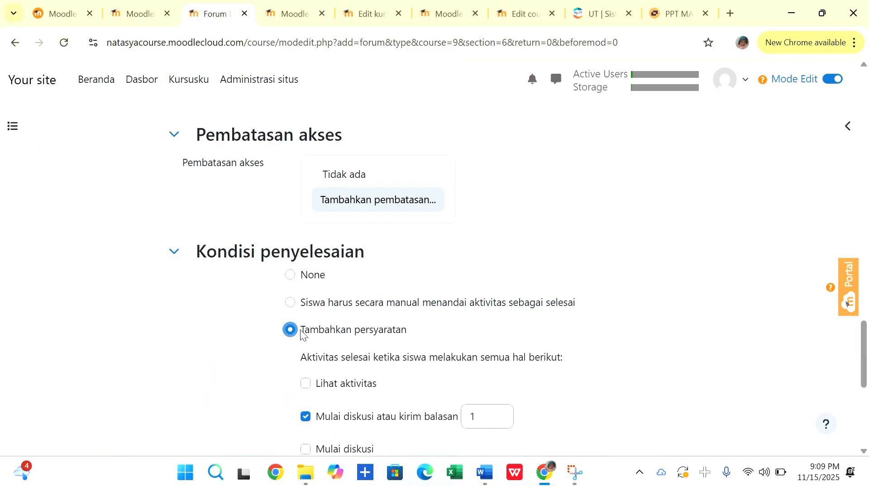
scroll(366, 348, "down", 2)
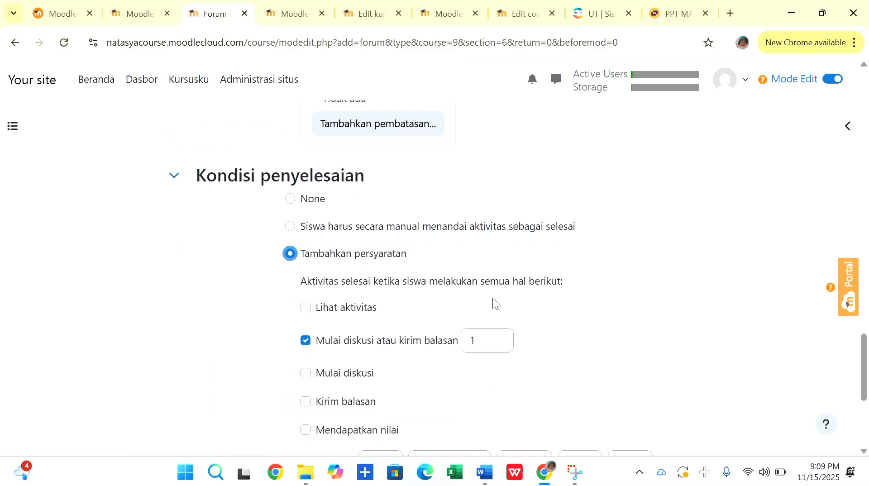
Enable the timeline reminder (Setel pengingat di lini masa) for the forum and save it, returning to the course.
scroll(450, 344, "down", 2)
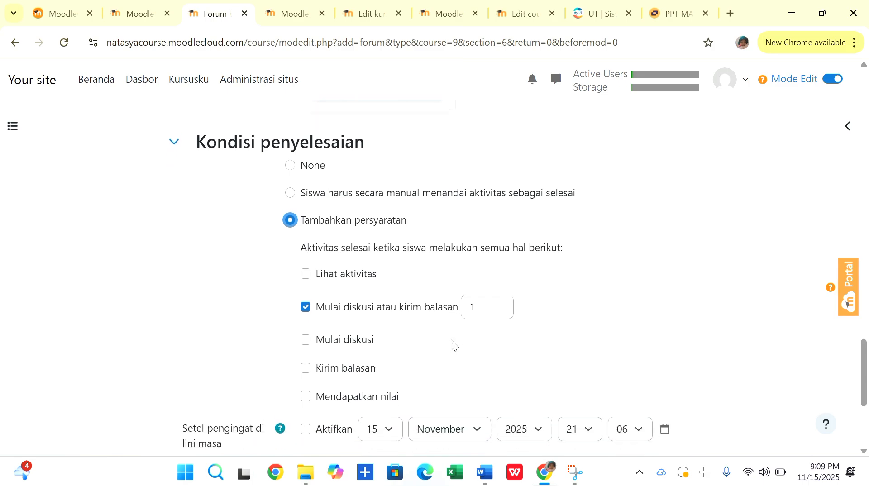
scroll(394, 333, "down", 1)
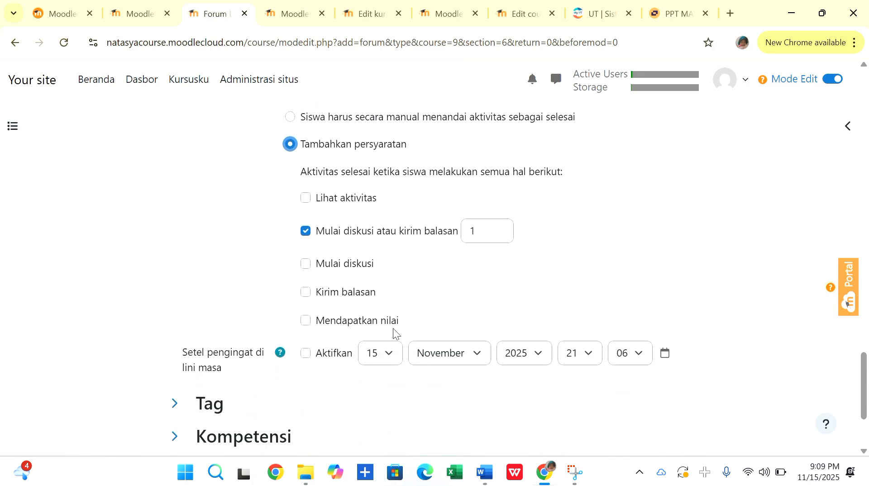
scroll(316, 328, "down", 1)
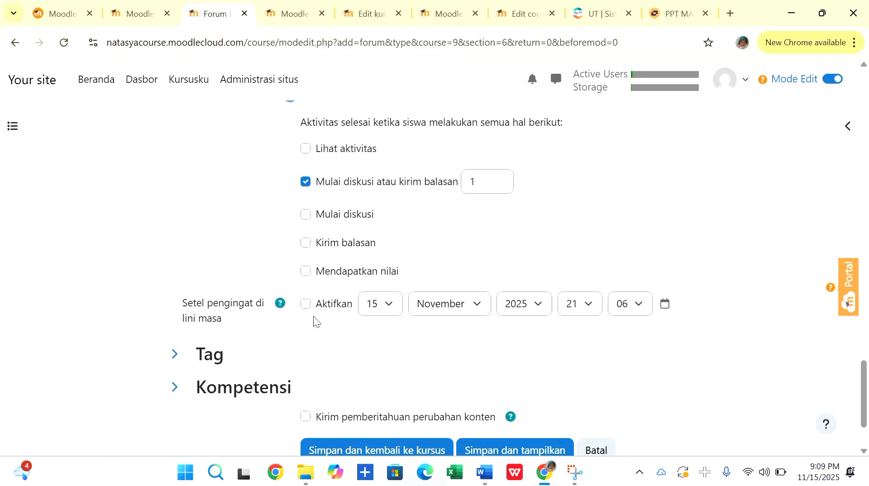
left_click(306, 307)
left_click(306, 308)
scroll(227, 245, "down", 2)
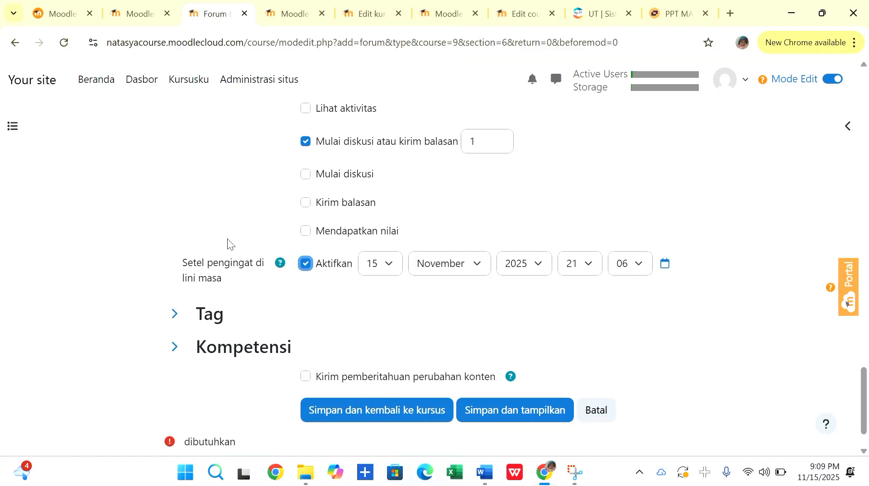
left_click(420, 358)
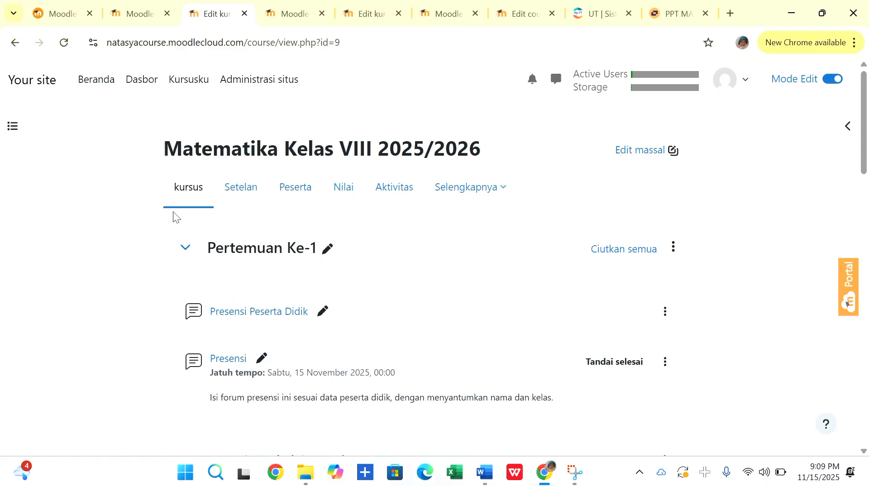
Rename the course section 16 November - 22 November as Pertemuan Ke-2.
scroll(173, 211, "down", 5)
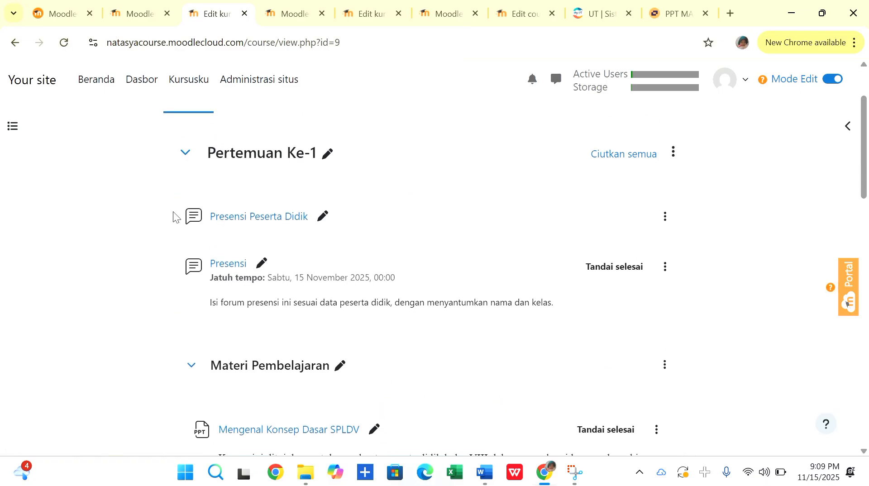
scroll(173, 211, "down", 8)
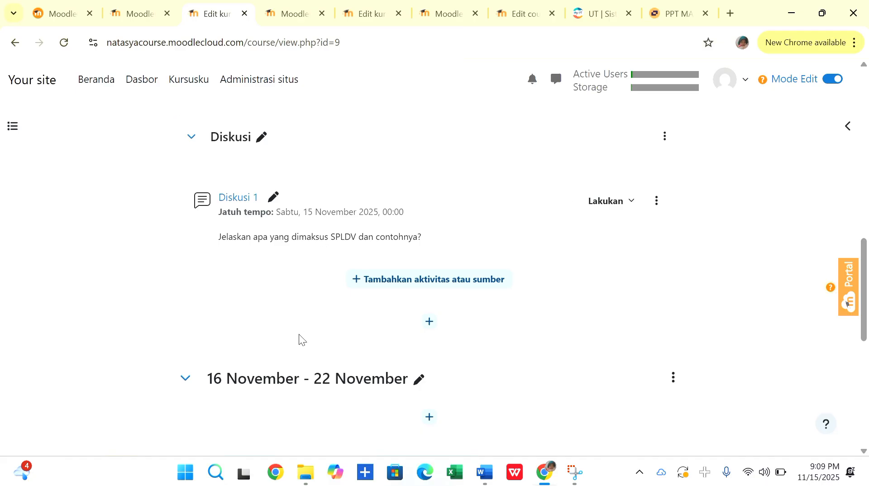
scroll(299, 340, "down", 1)
left_click(418, 332)
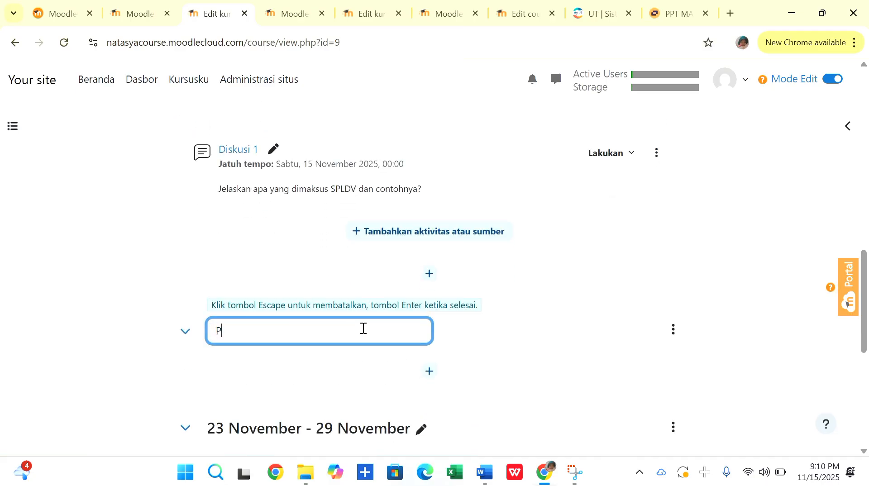
type("Pertemuan Ke-")
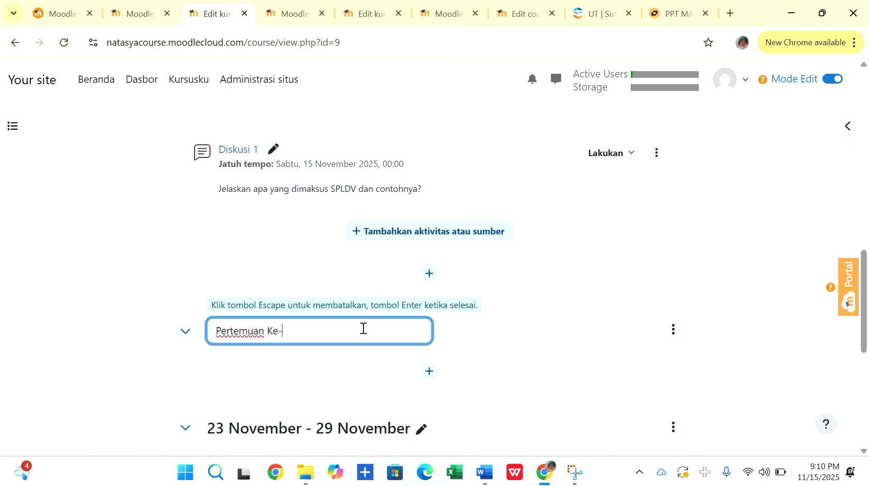
type("2")
key("Return")
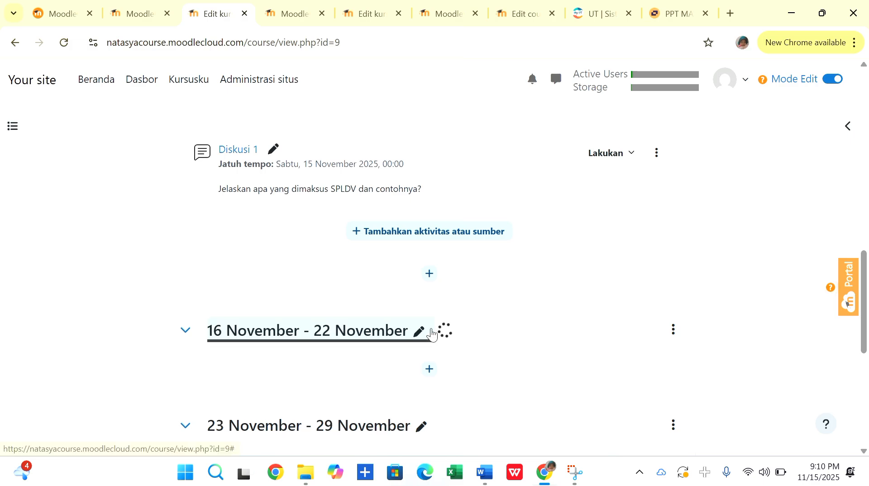
Review the course page from Pertemuan Ke-1, with its materials and discussion, through the remaining weekly sections.
scroll(139, 294, "down", 2)
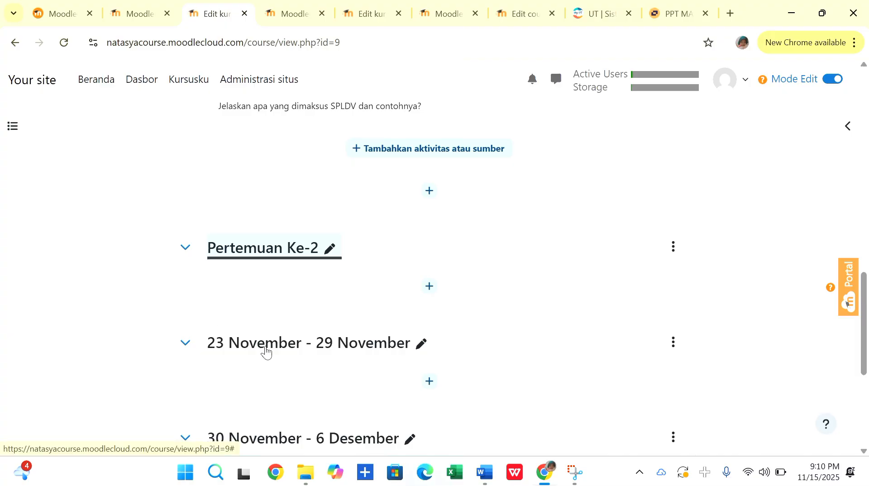
scroll(265, 348, "down", 3)
scroll(265, 346, "down", 2)
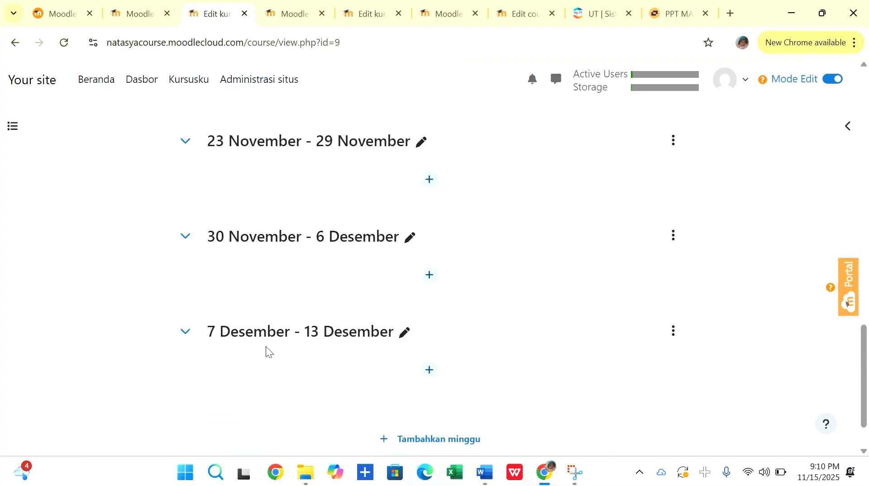
scroll(408, 379, "up", 2)
scroll(407, 383, "up", 4)
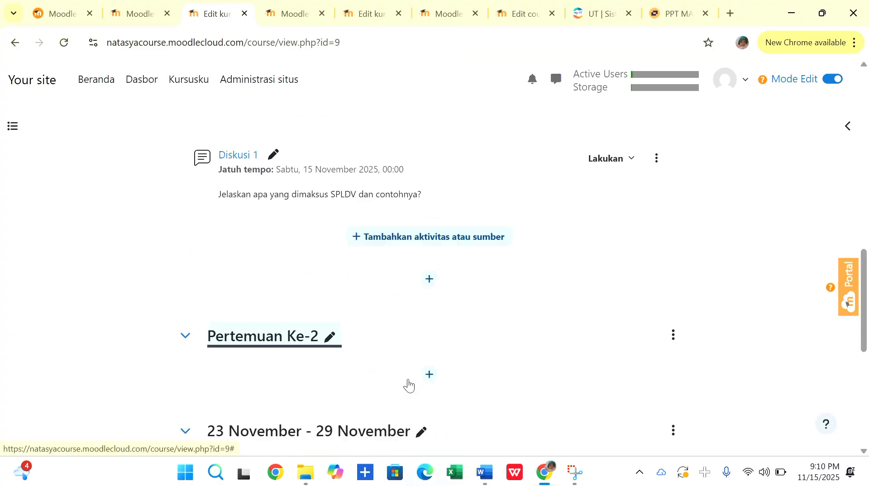
scroll(86, 267, "up", 5)
scroll(86, 267, "up", 8)
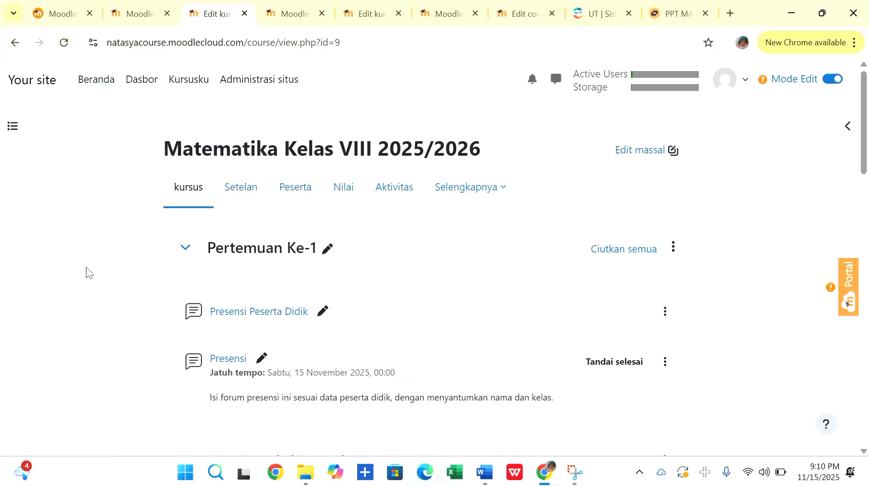
scroll(117, 302, "down", 8)
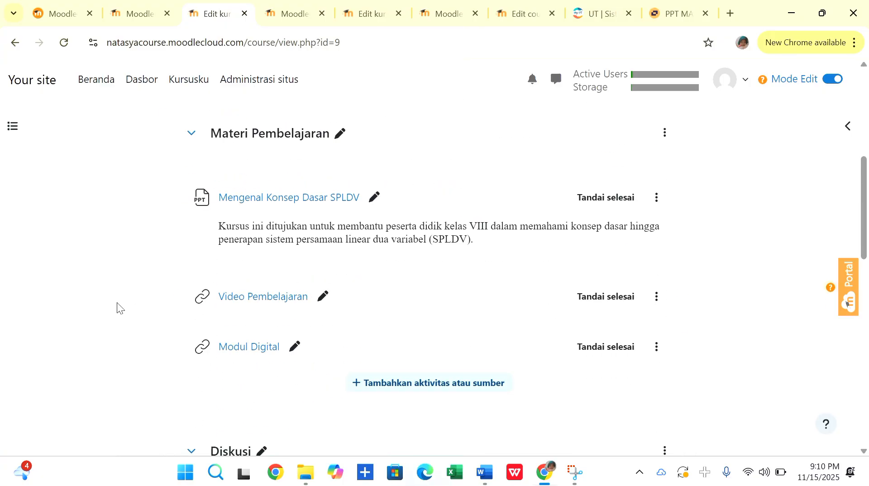
scroll(151, 281, "down", 12)
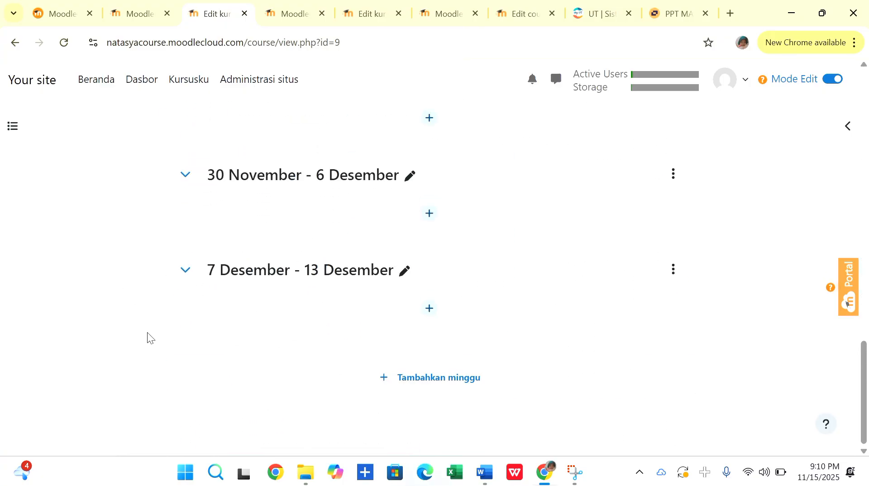
scroll(148, 332, "up", 15)
scroll(147, 333, "down", 5)
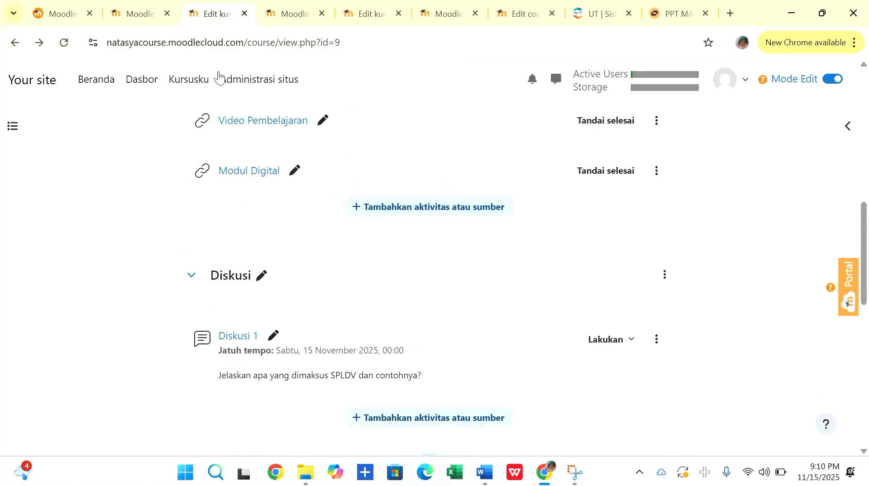
Reopen the Matematika Kelas VIII 2025/2026 course from Kursusku to look through its sections, and return to the course list.
left_click(194, 84)
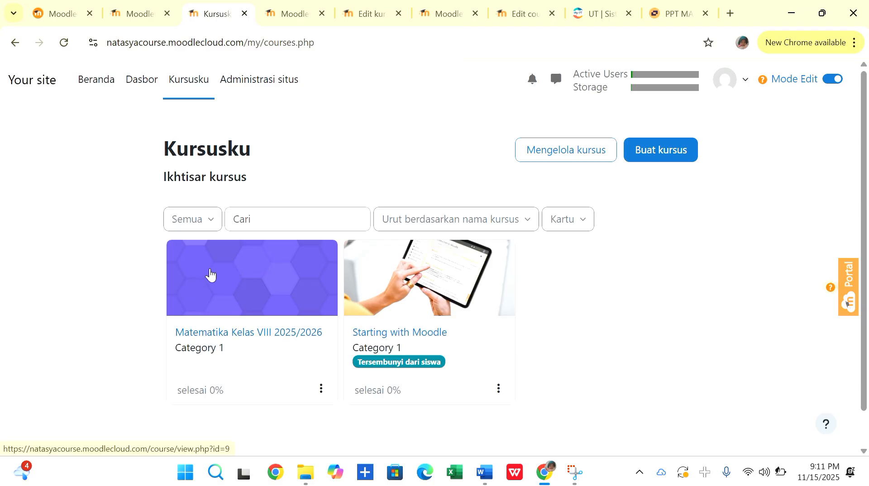
left_click(260, 332)
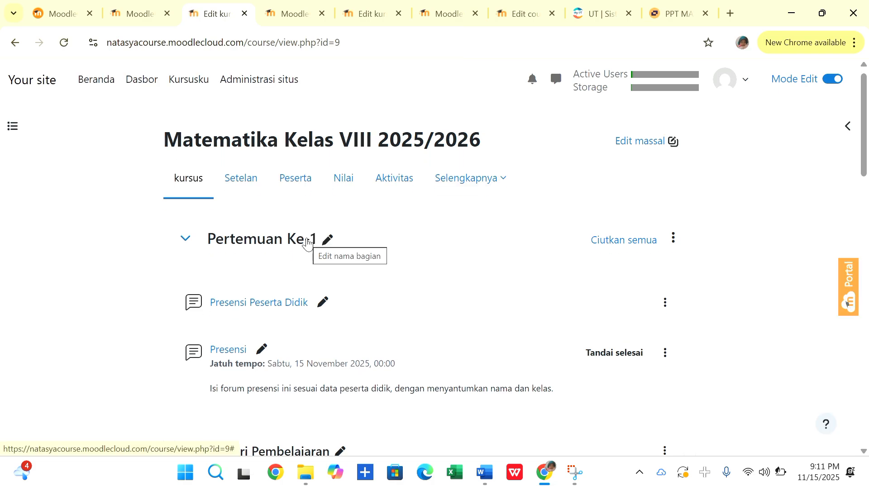
scroll(306, 243, "down", 8)
scroll(306, 237, "down", 10)
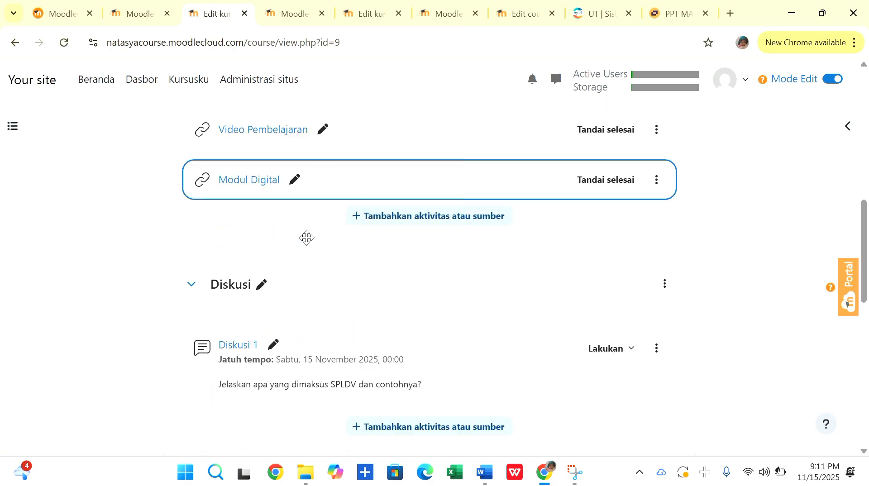
scroll(306, 238, "down", 3)
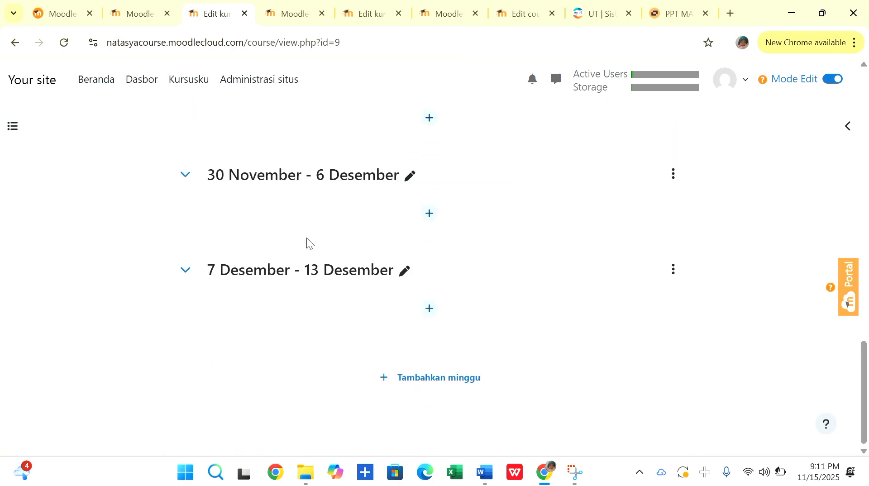
scroll(305, 237, "up", 10)
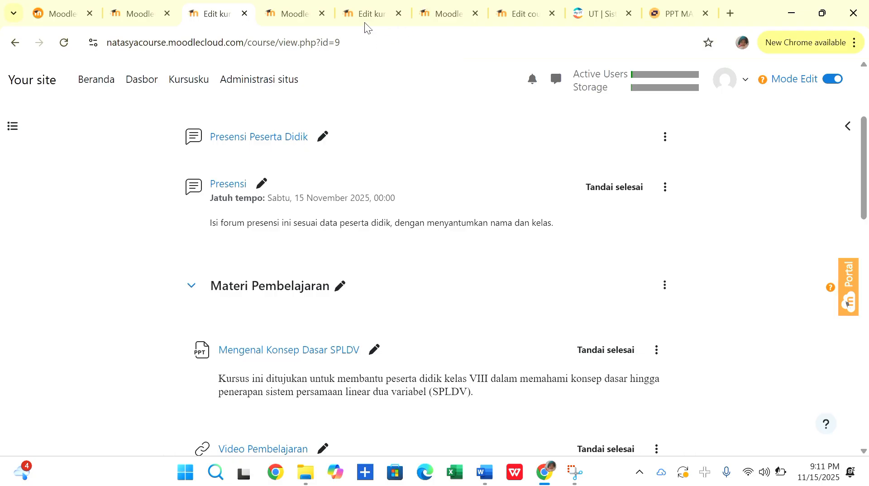
scroll(33, 115, "up", 1)
left_click(14, 43)
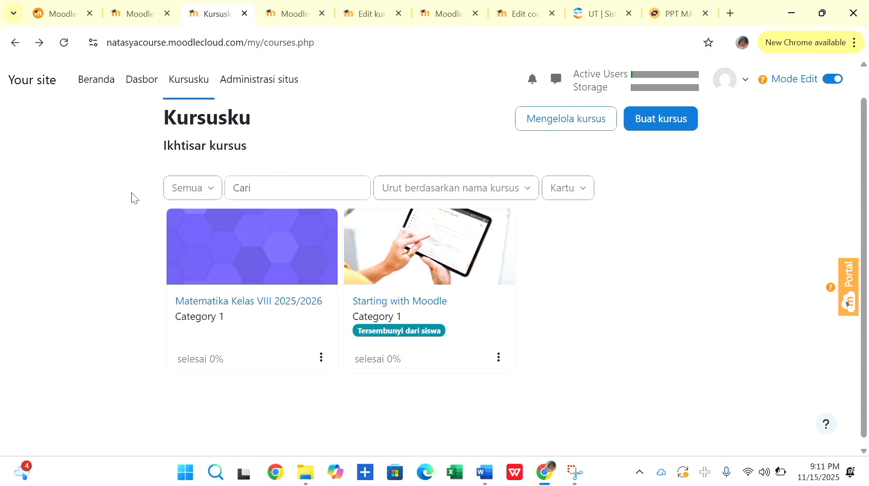
scroll(284, 250, "up", 1)
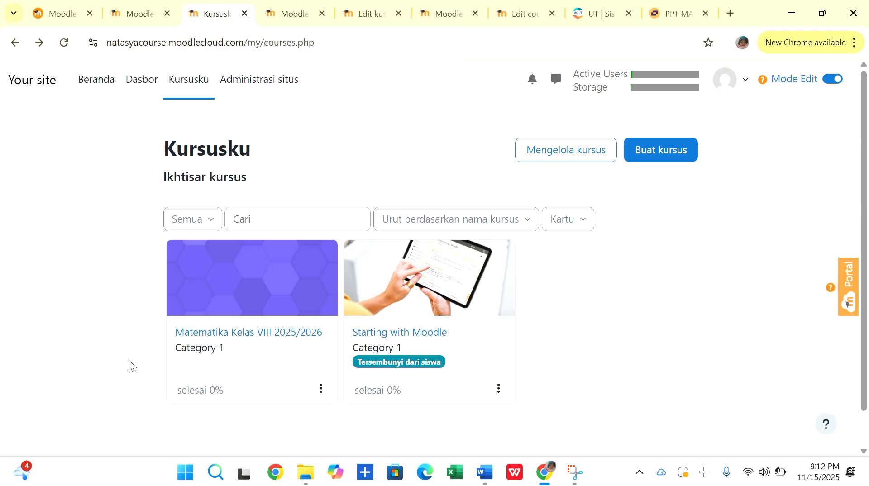